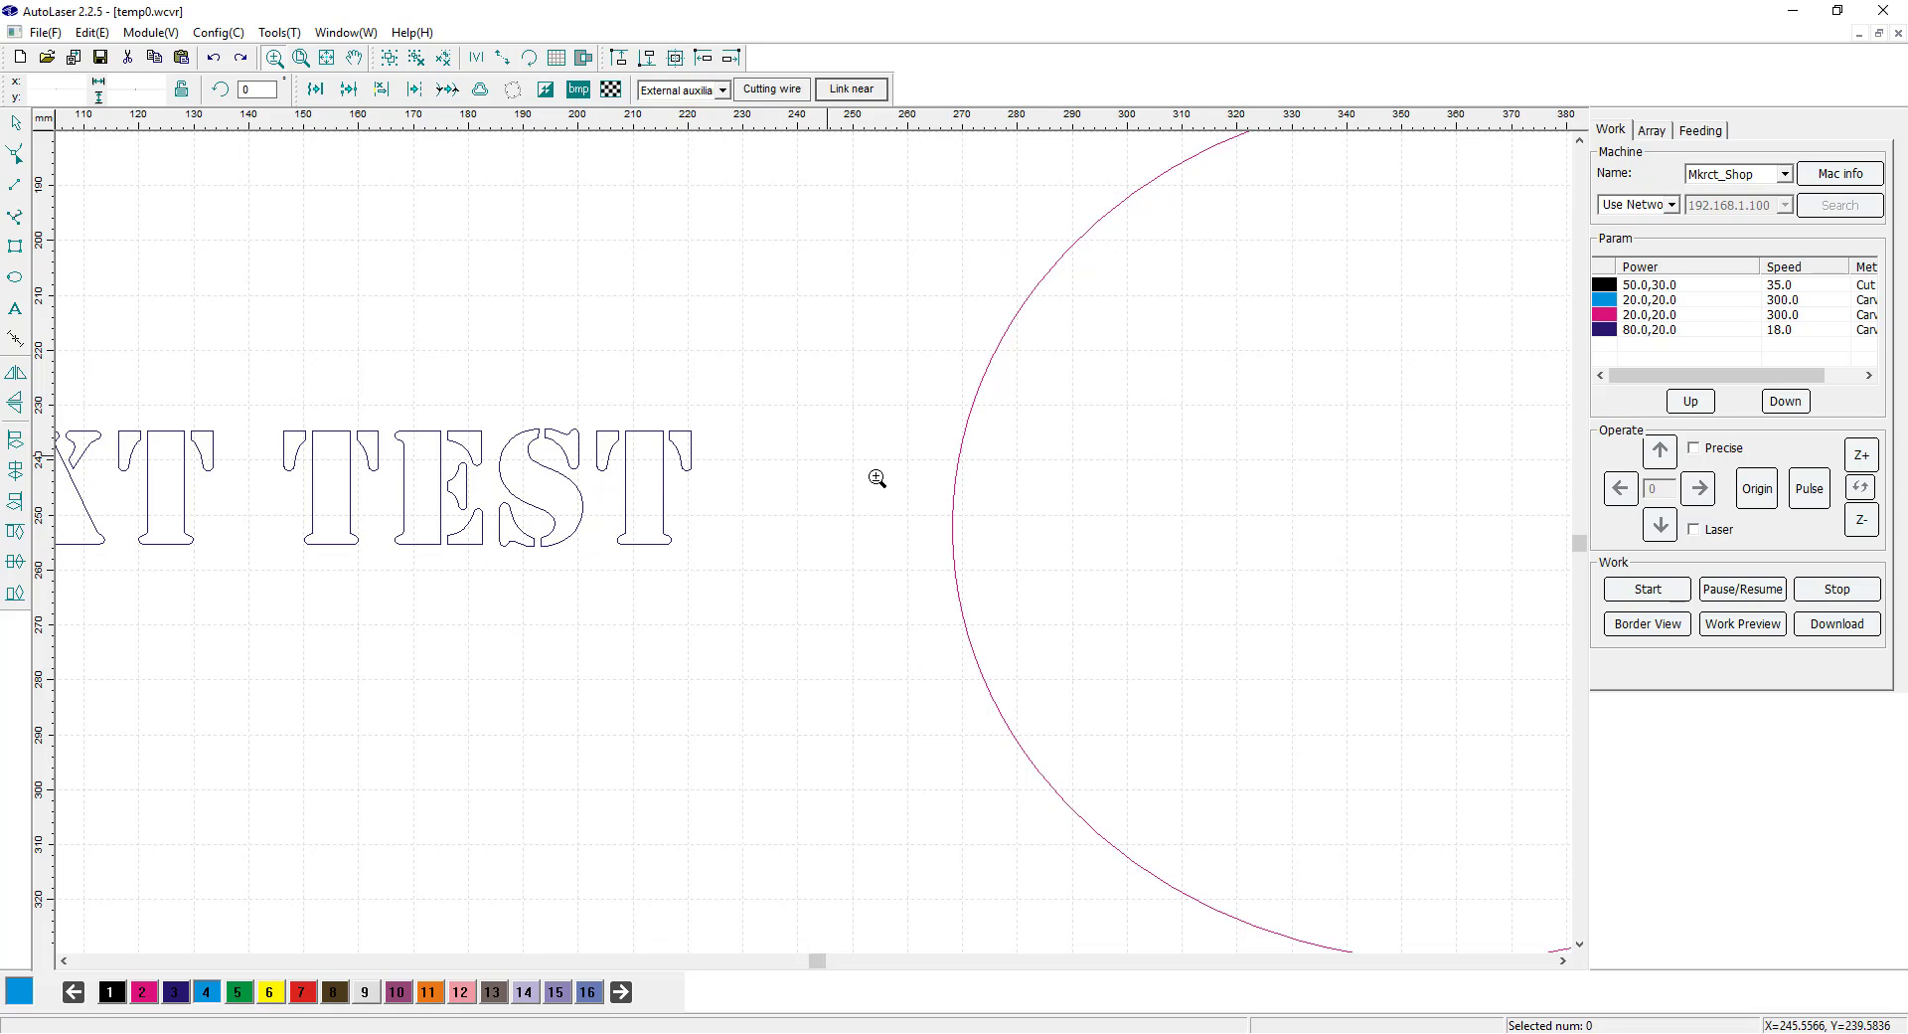
Step: Examine the drawing at different magnifications, including the full work area and a view fitted to all objects
scroll(950, 498, up, 7)
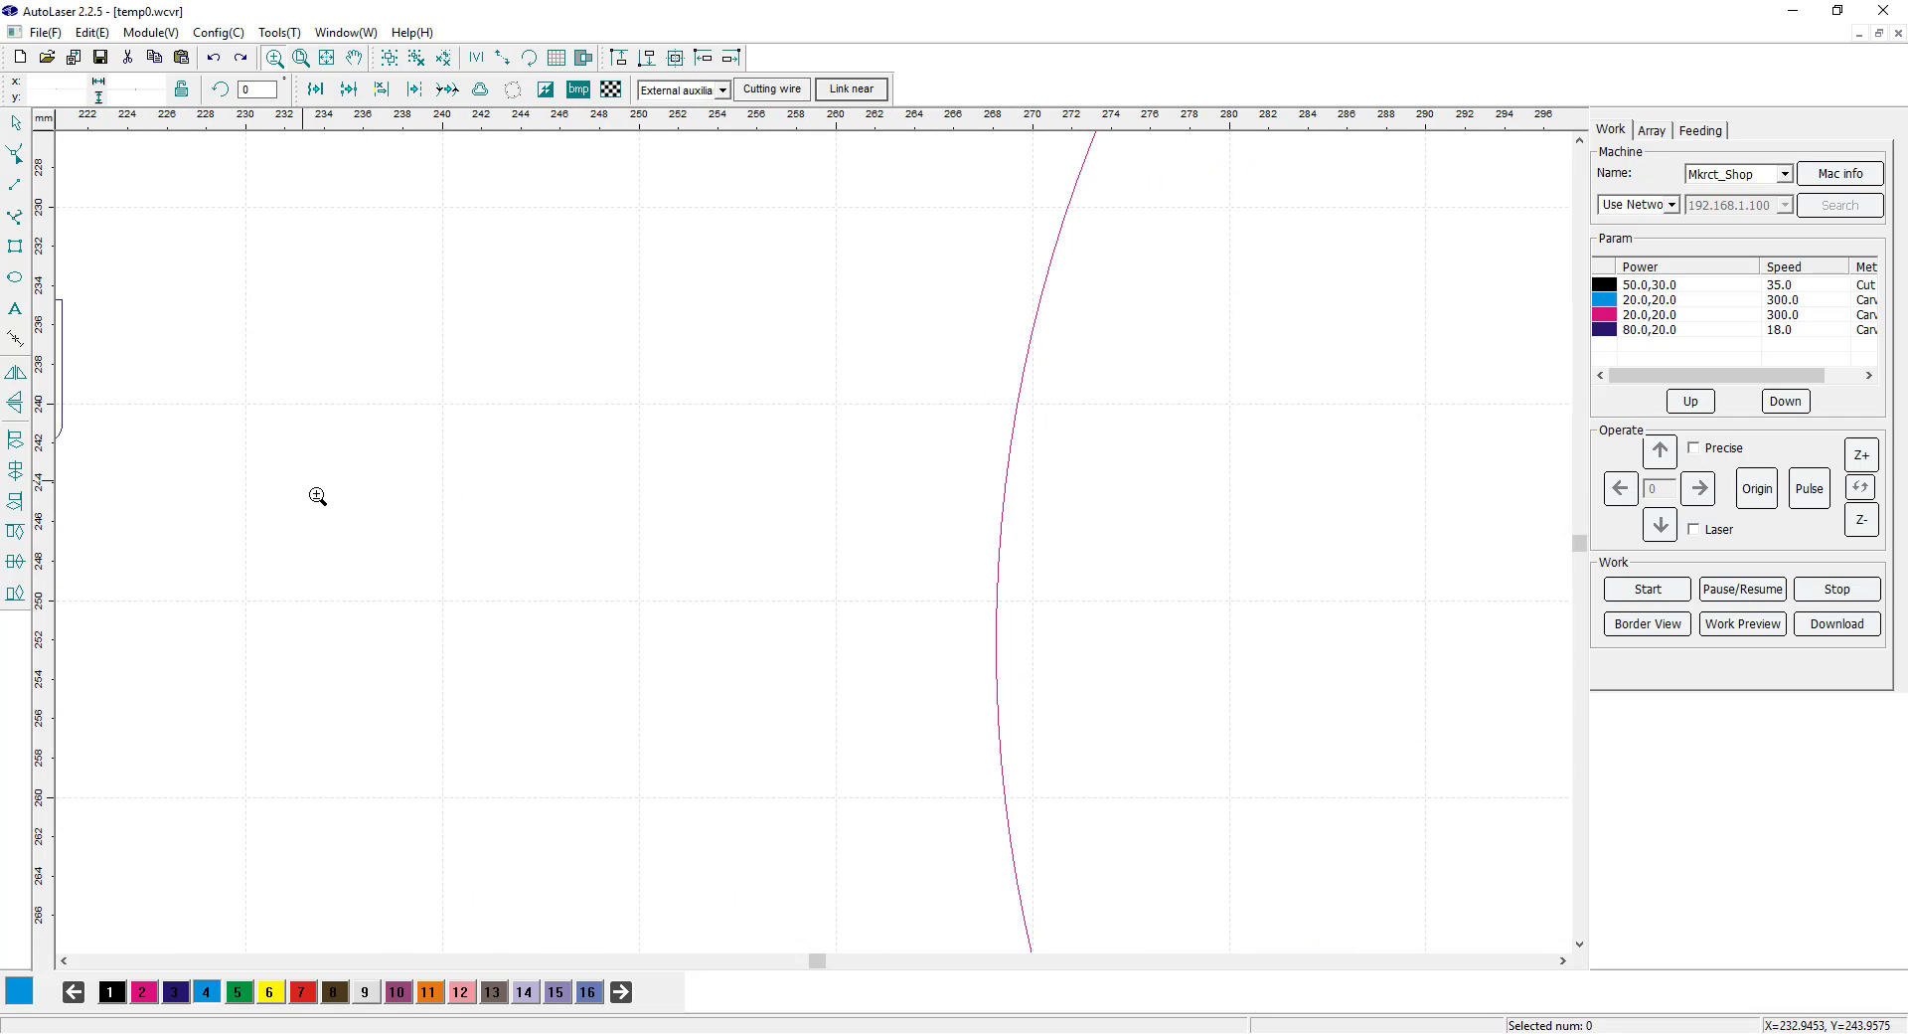
scroll(227, 445, down, 12)
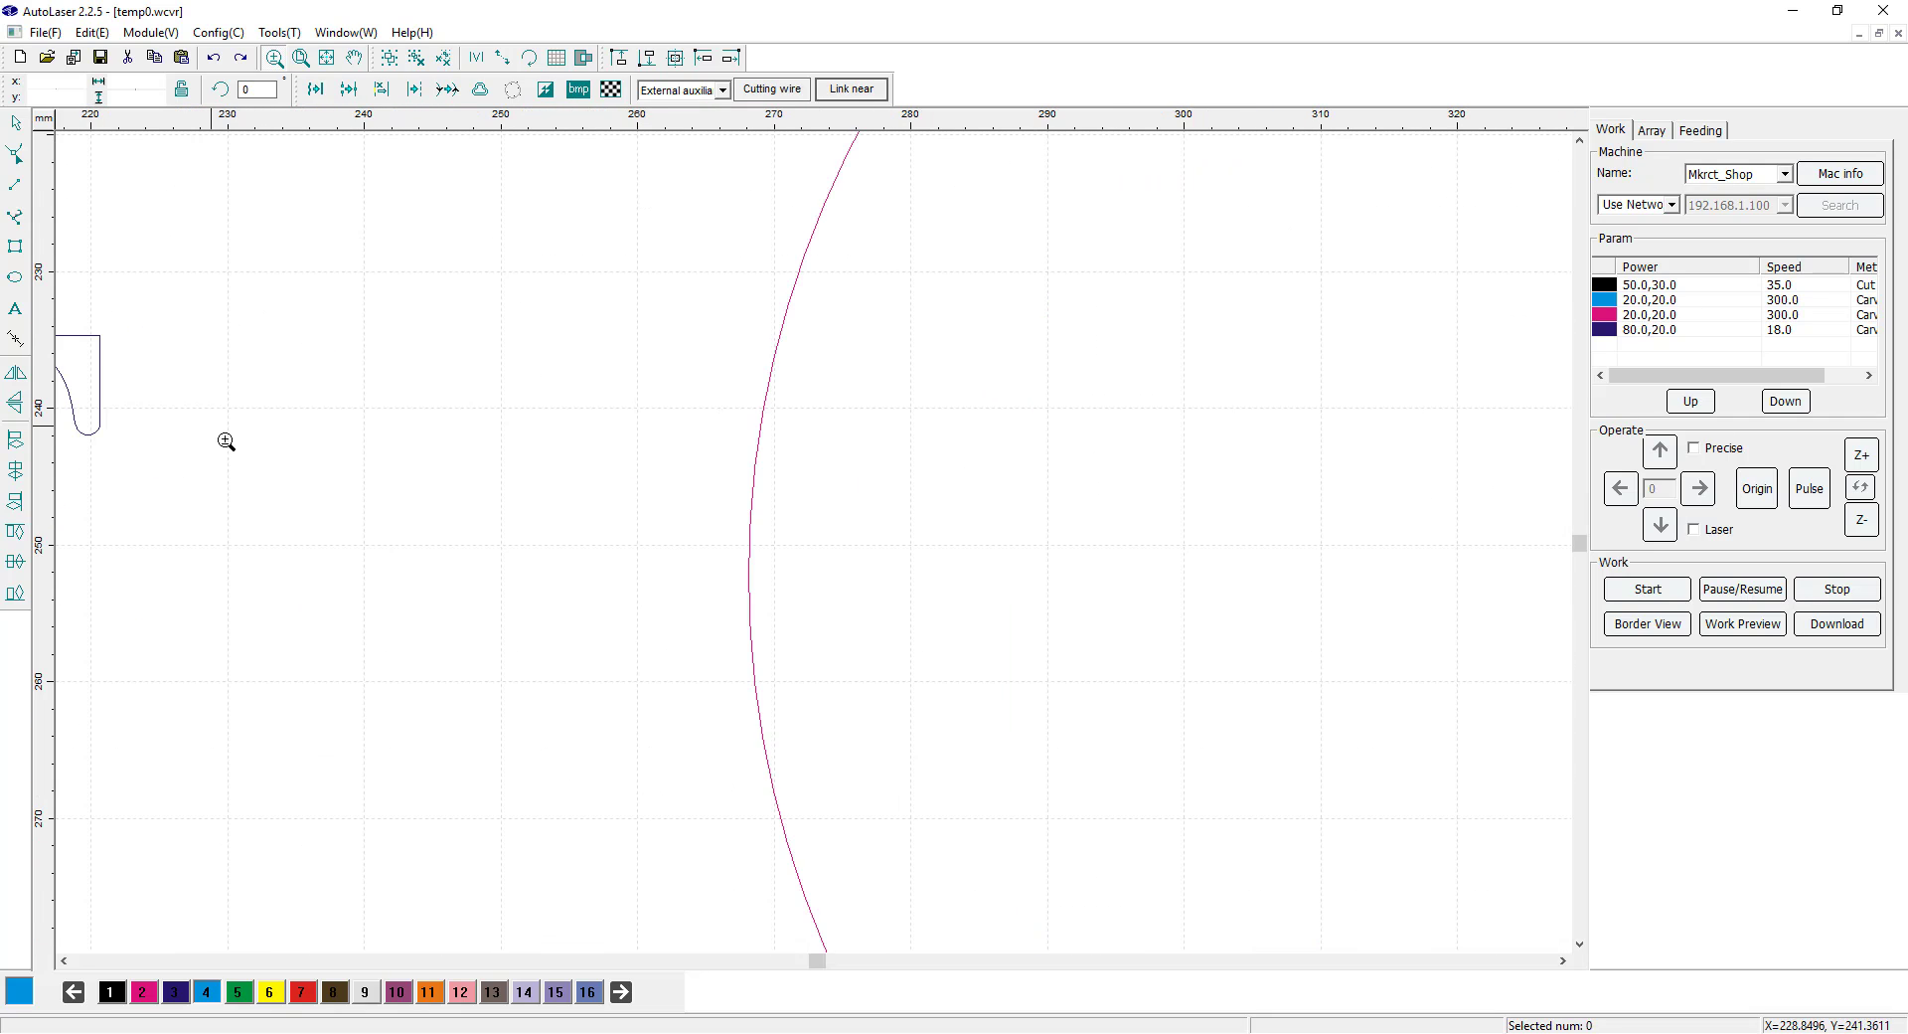
scroll(236, 452, down, 3)
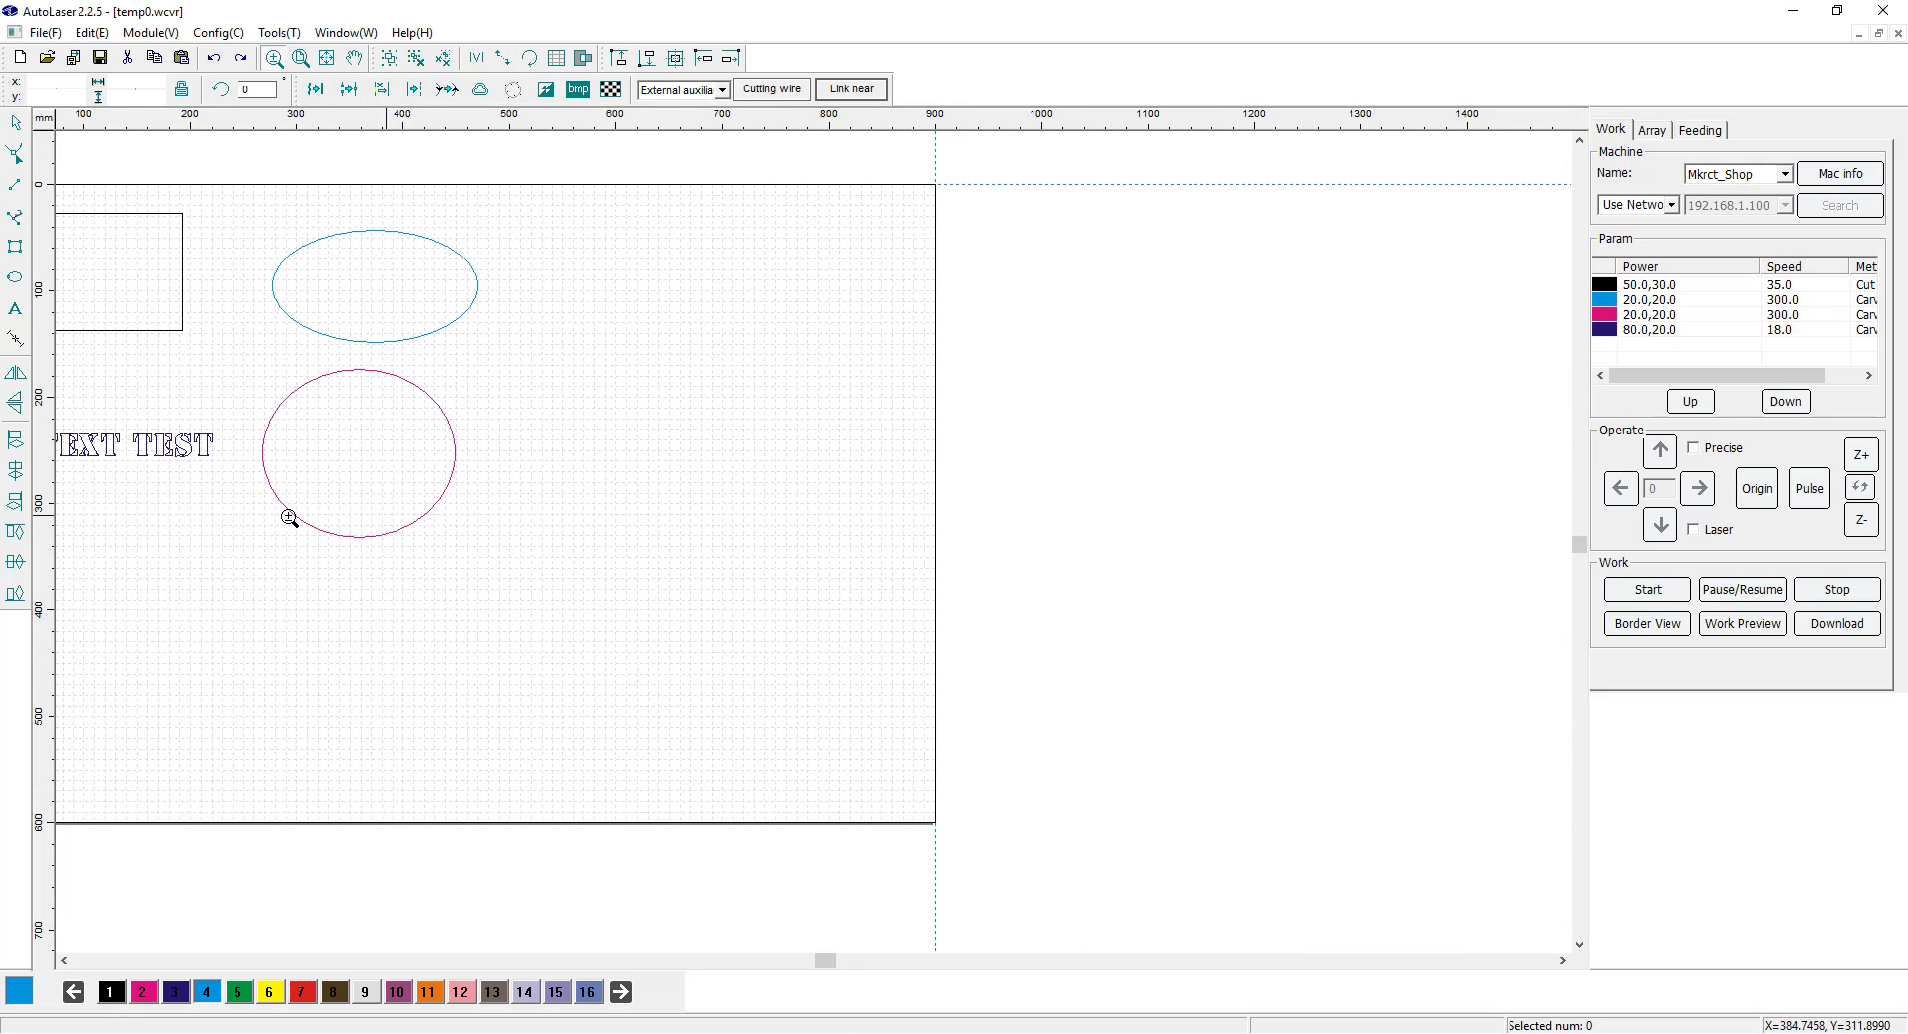
click(300, 58)
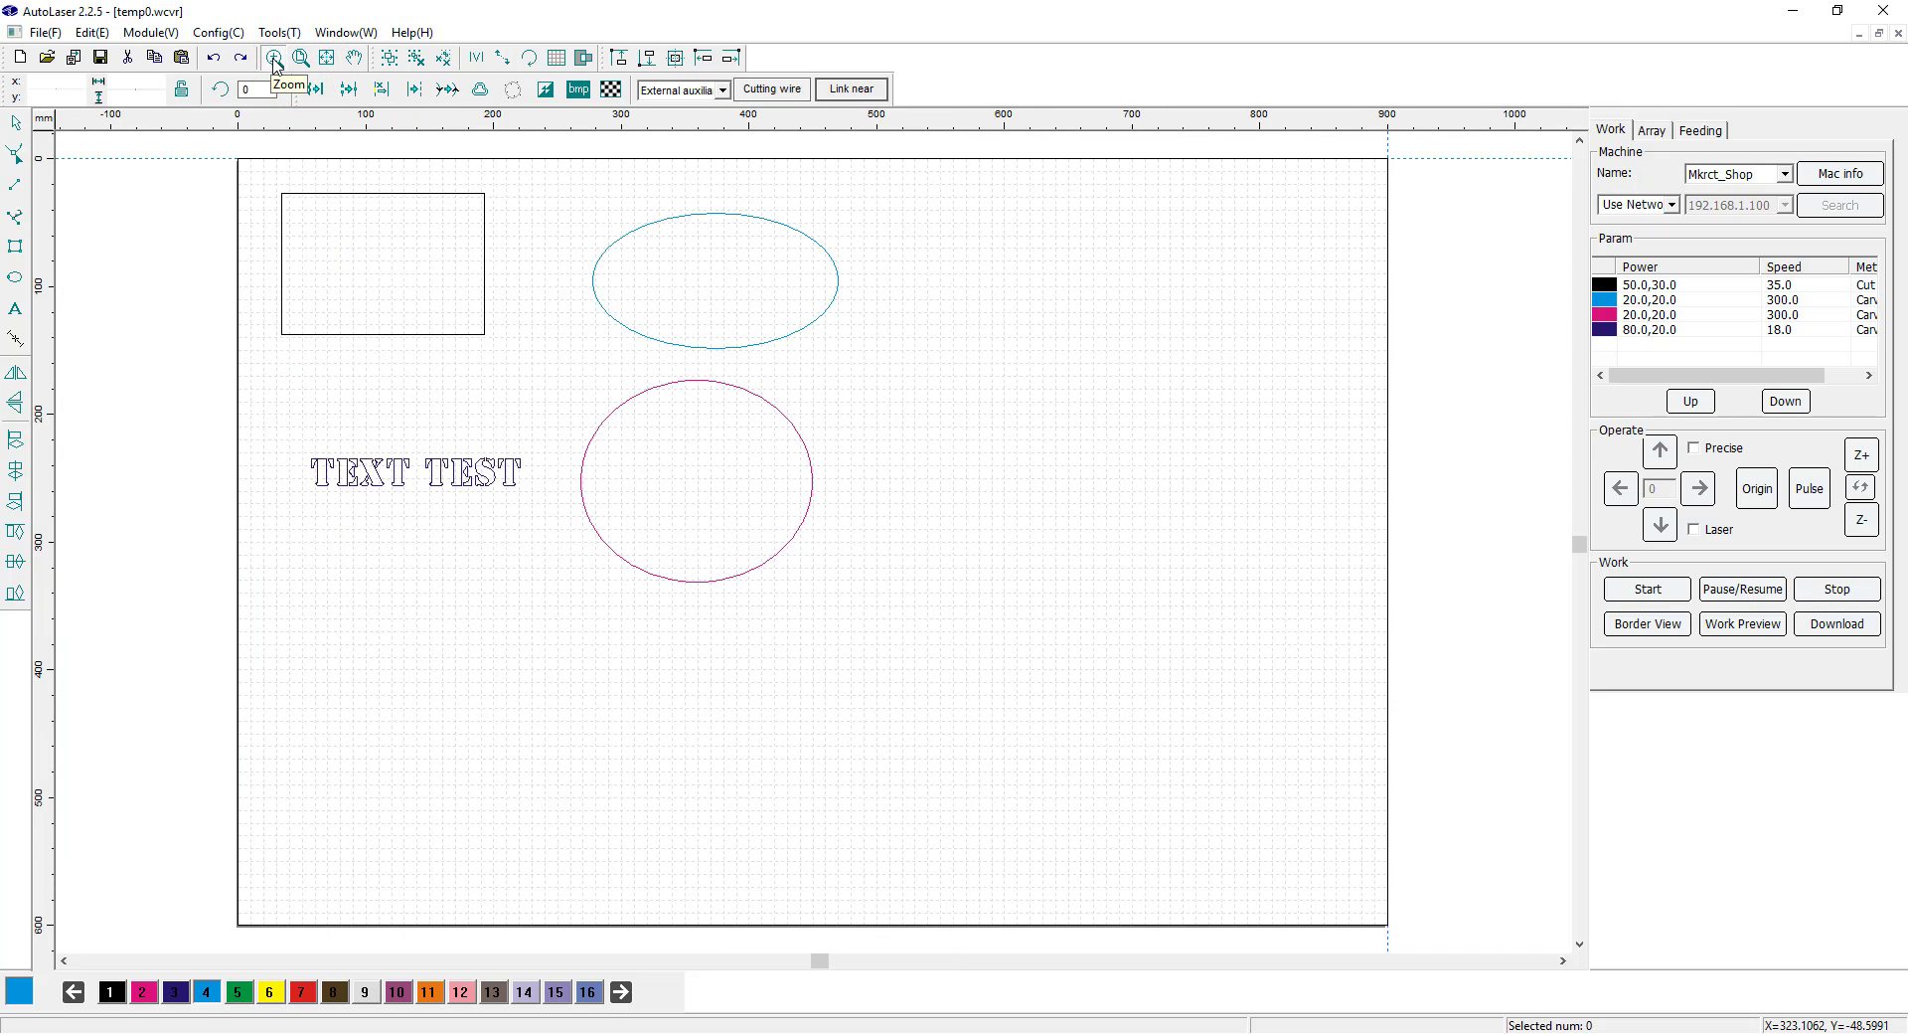
click(275, 60)
click(302, 59)
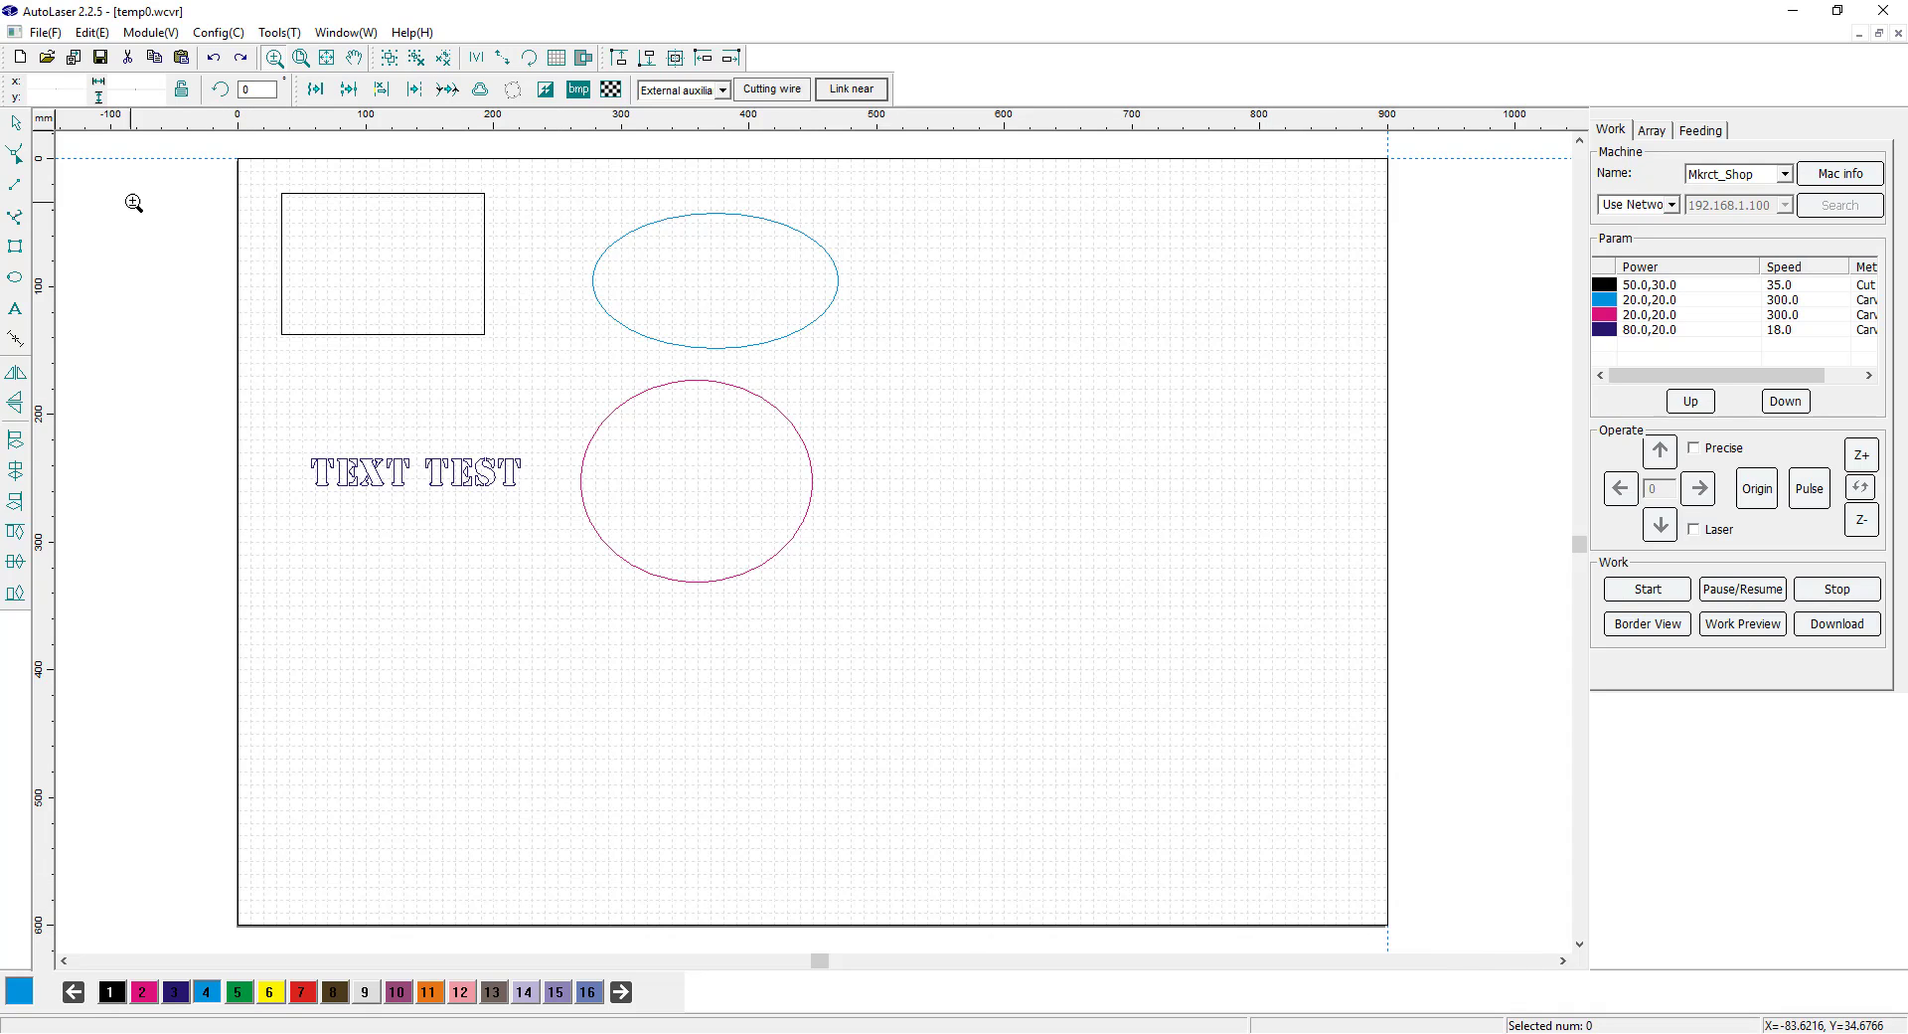
click(12, 123)
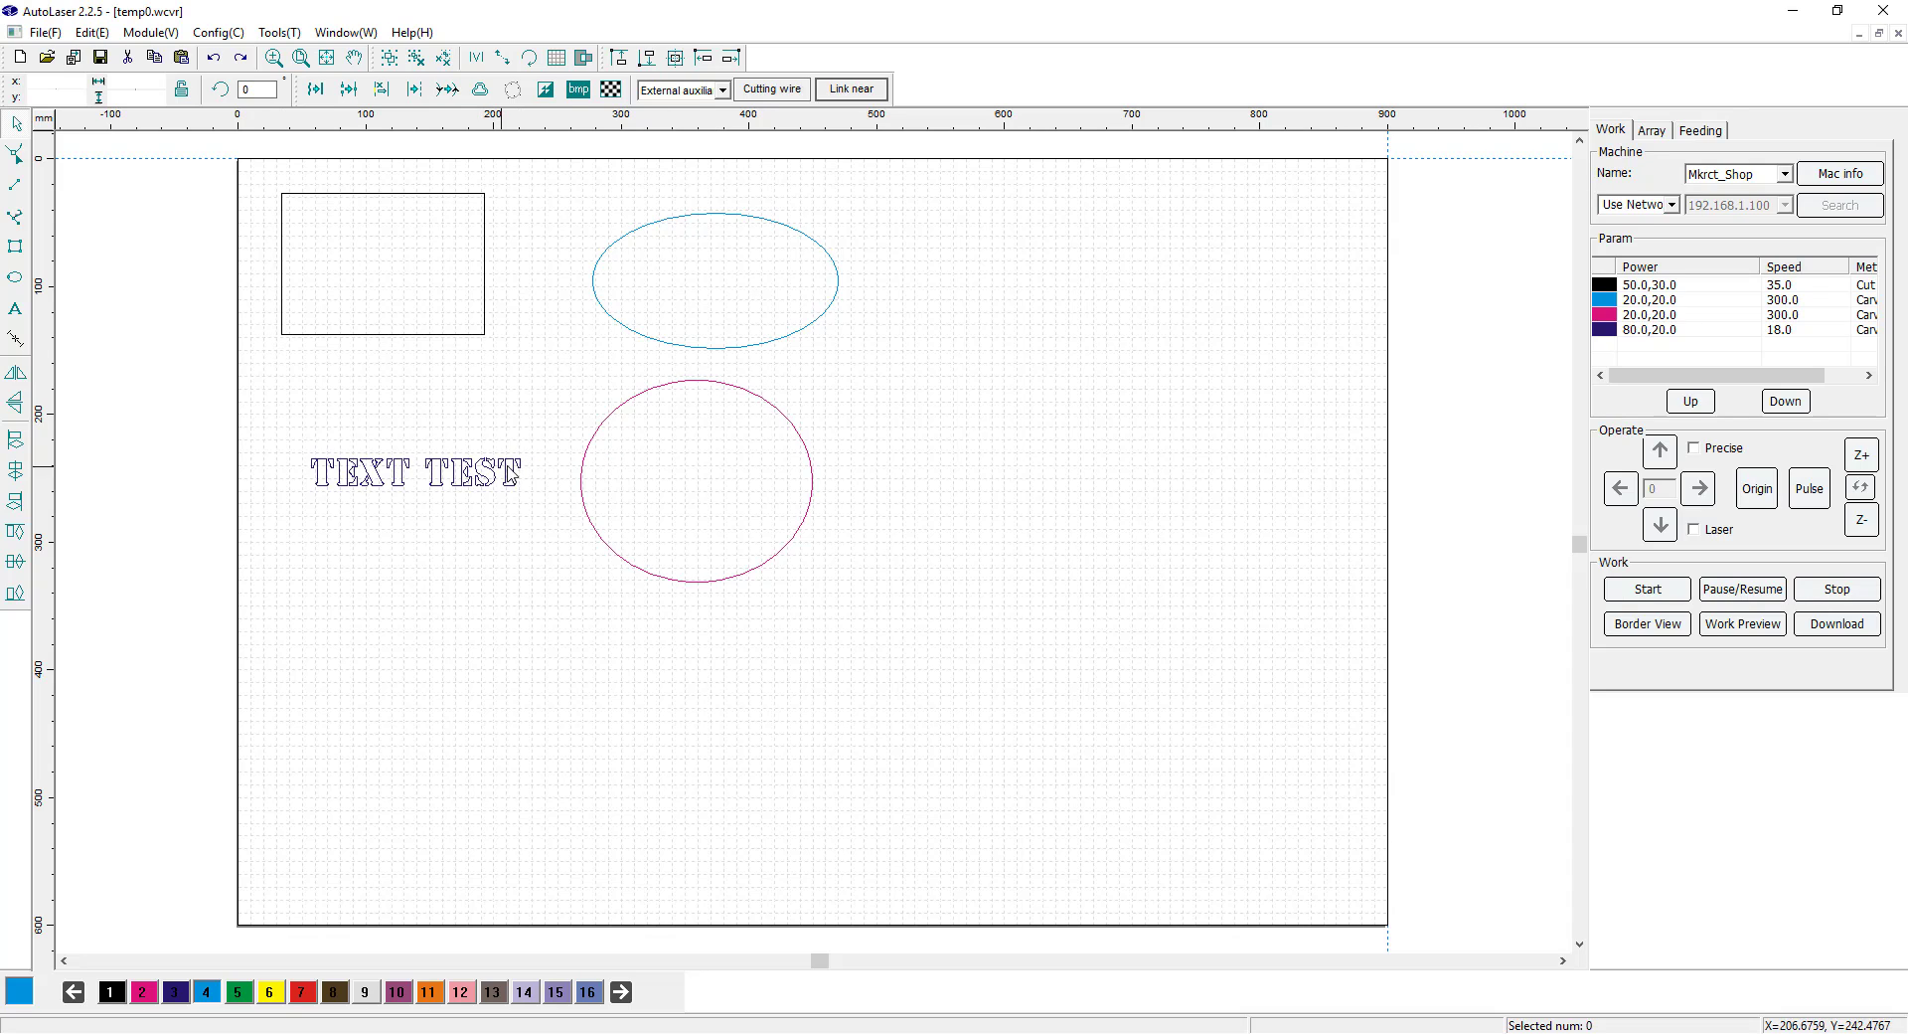
click(328, 61)
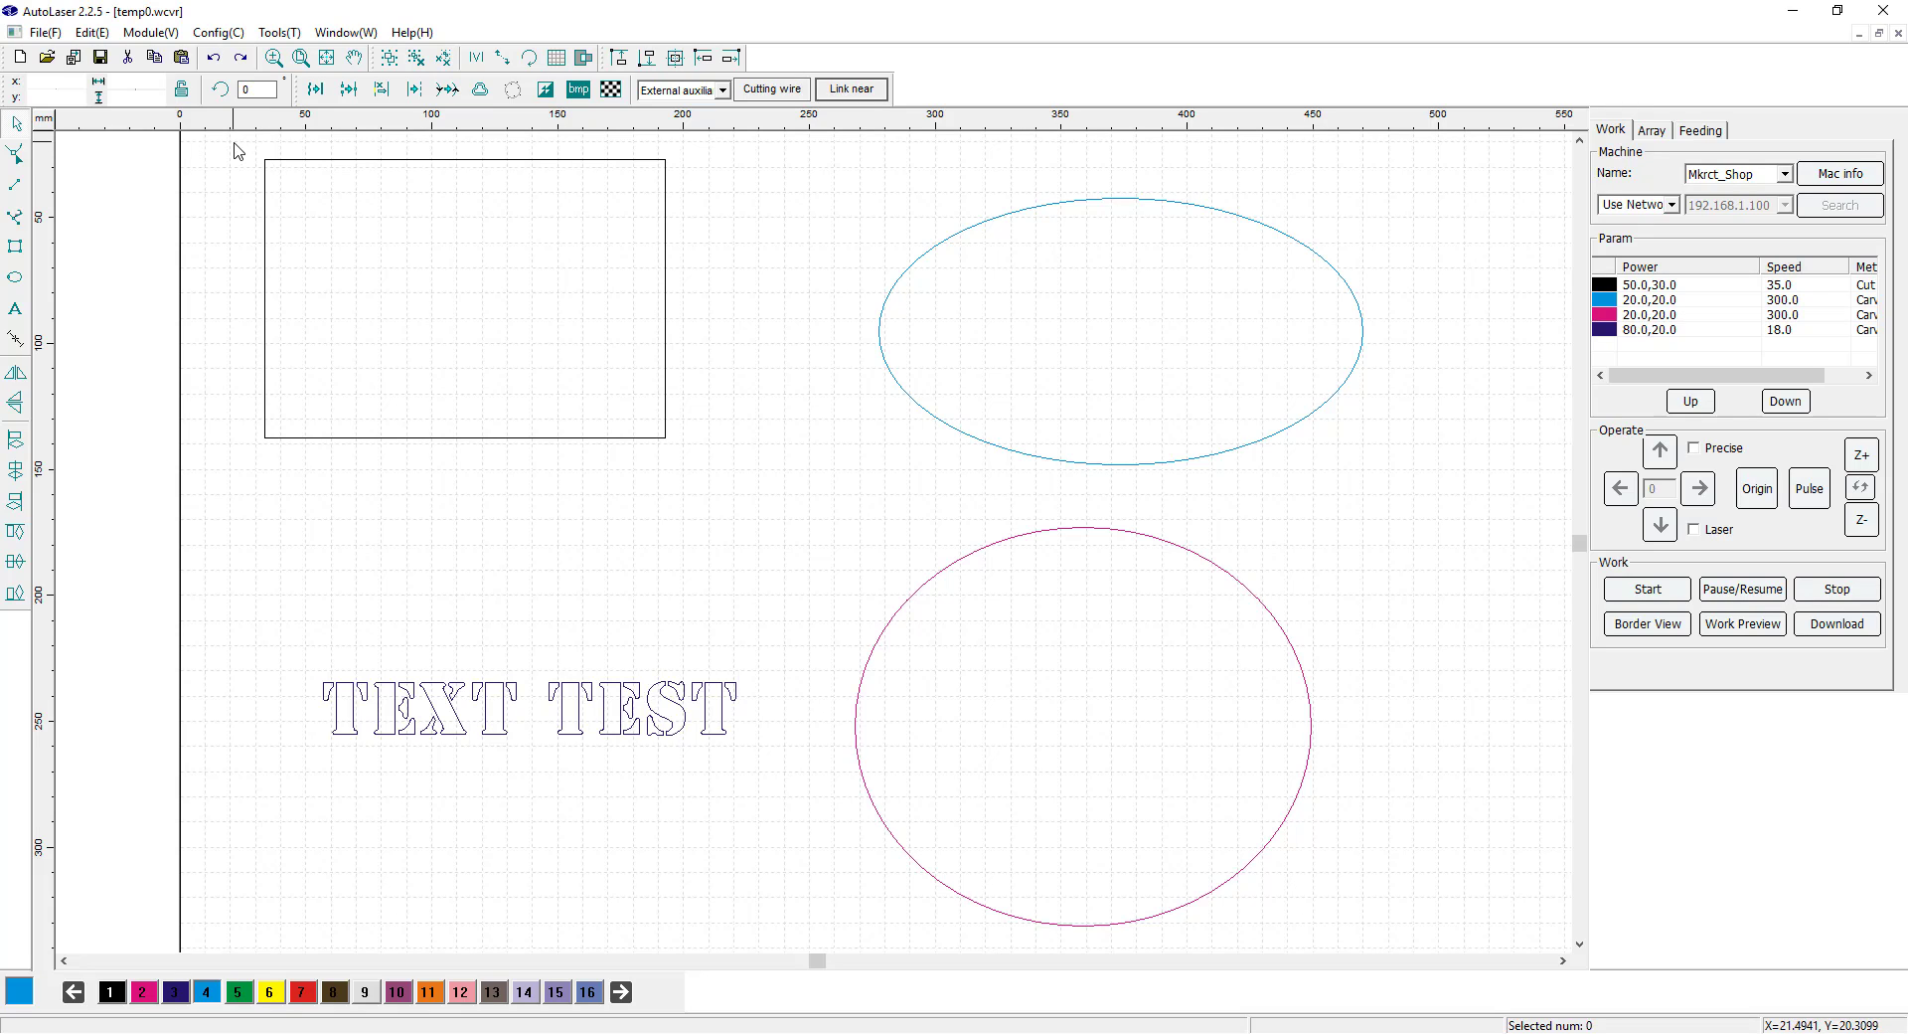
click(310, 62)
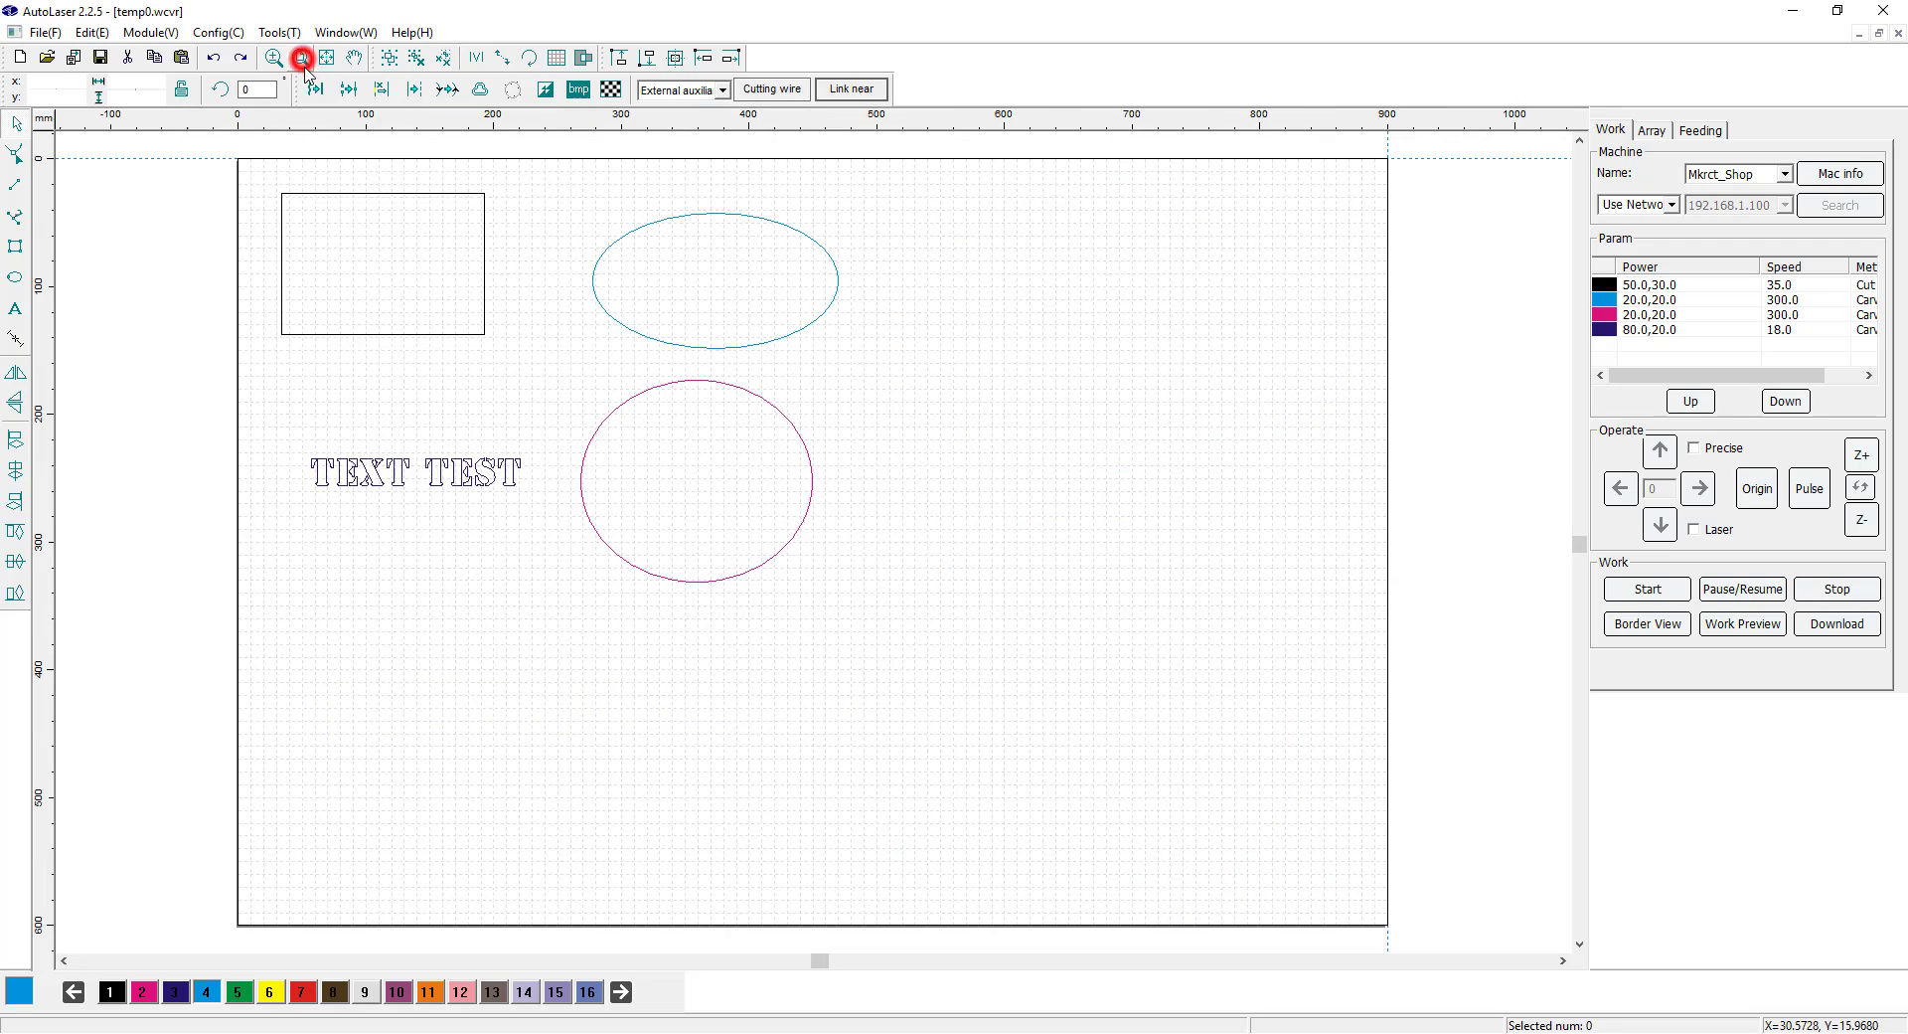
Step: Move the magenta circle to the lower-right corner of the work area and undo the move
click(814, 485)
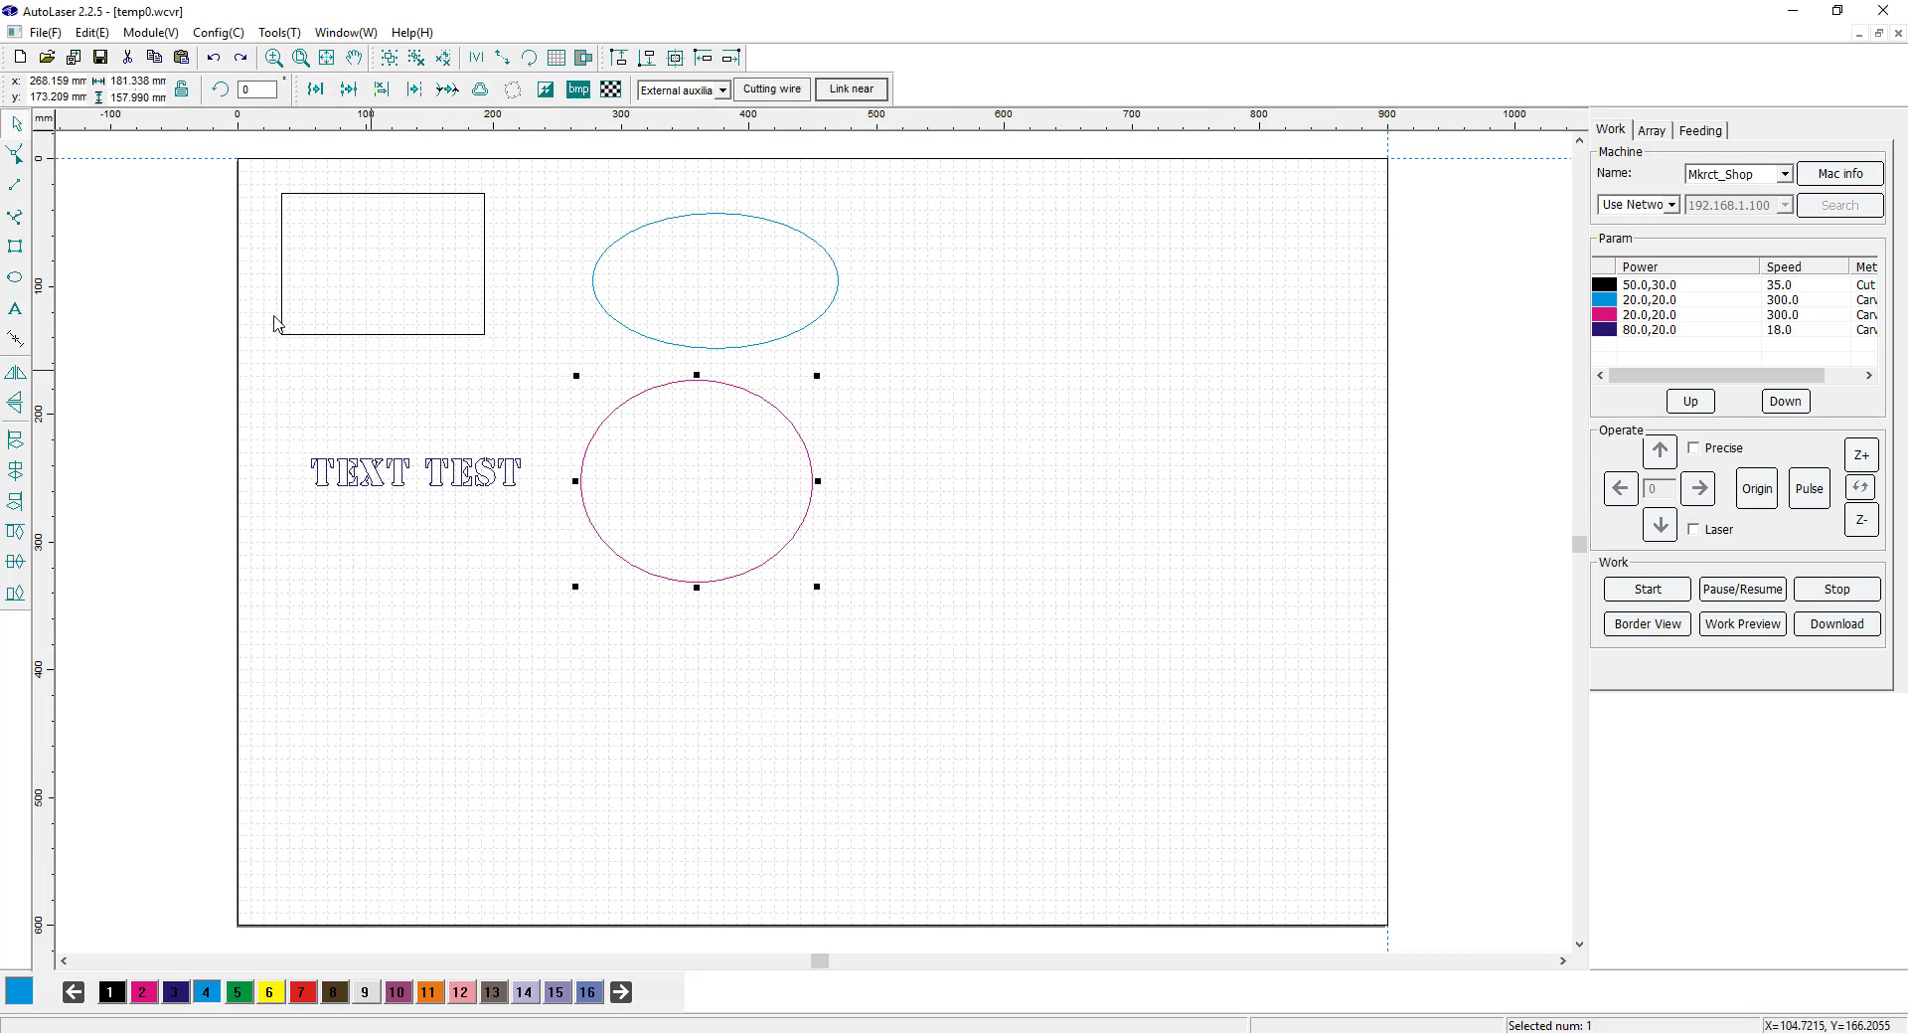
drag(806, 516, 1235, 785)
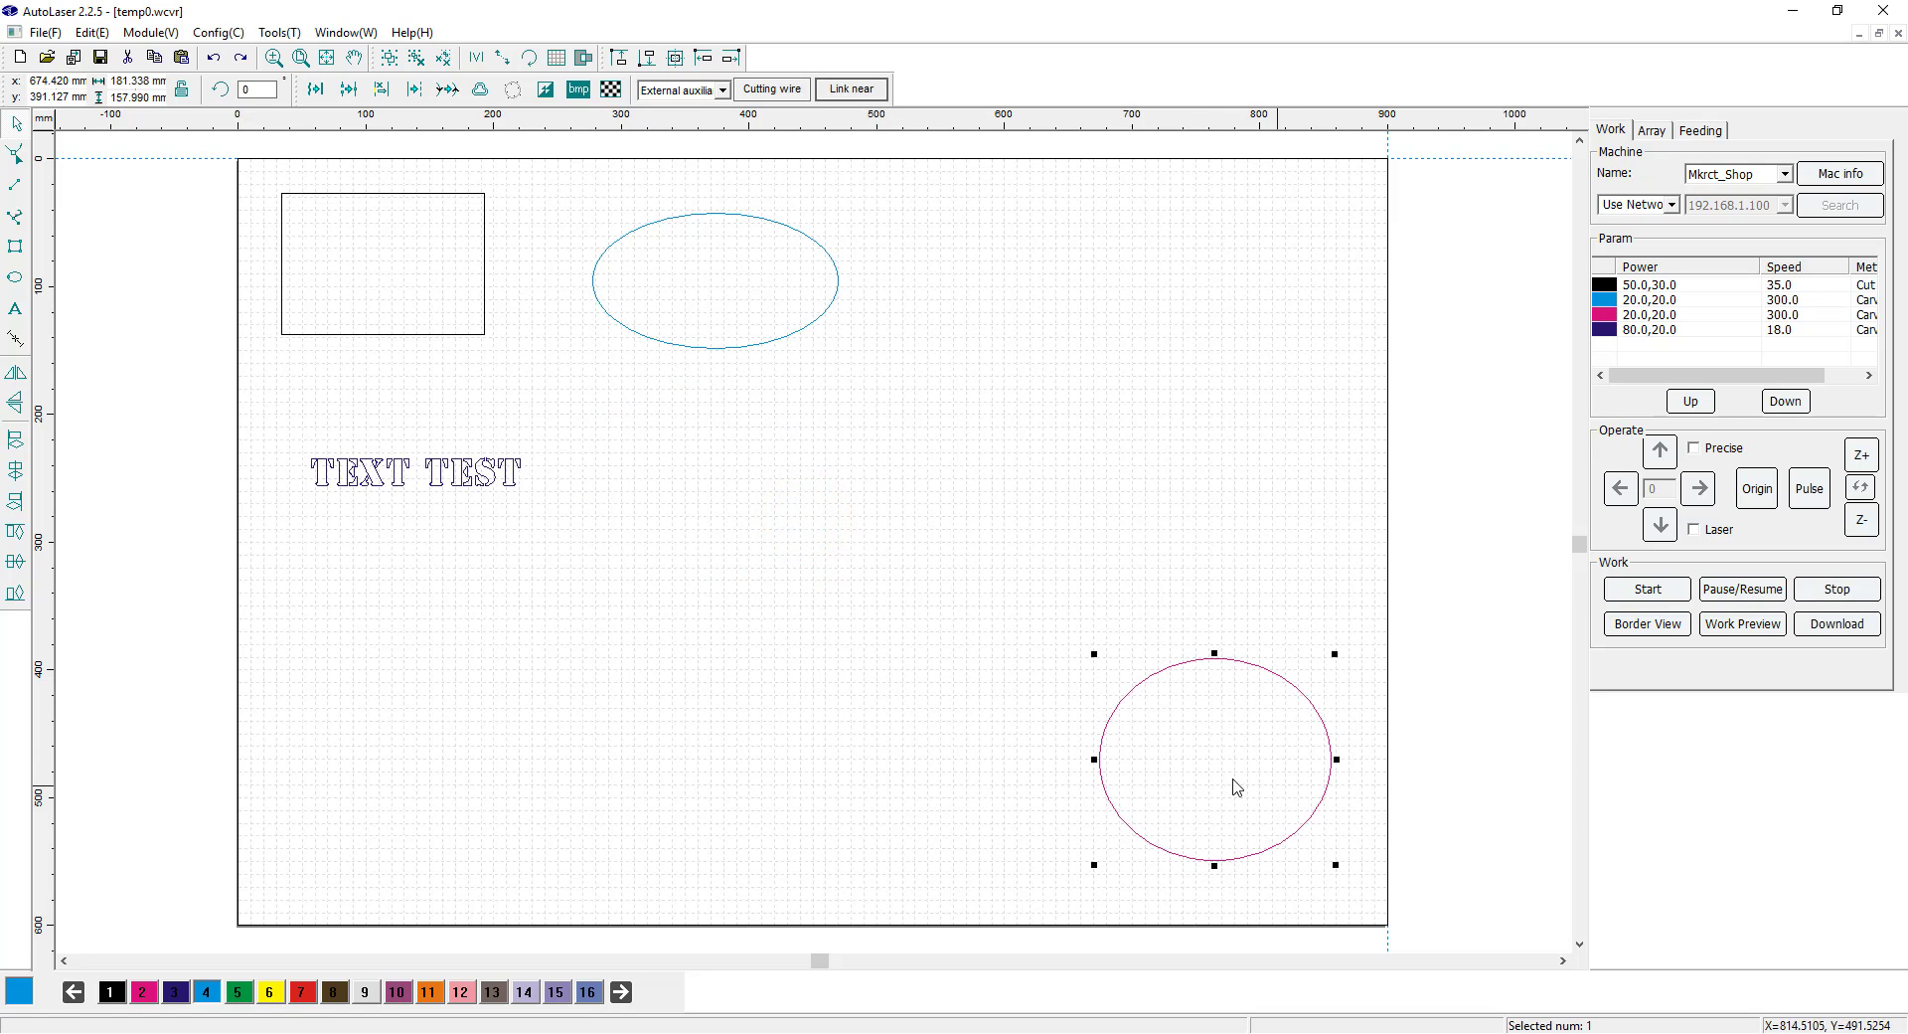
click(273, 57)
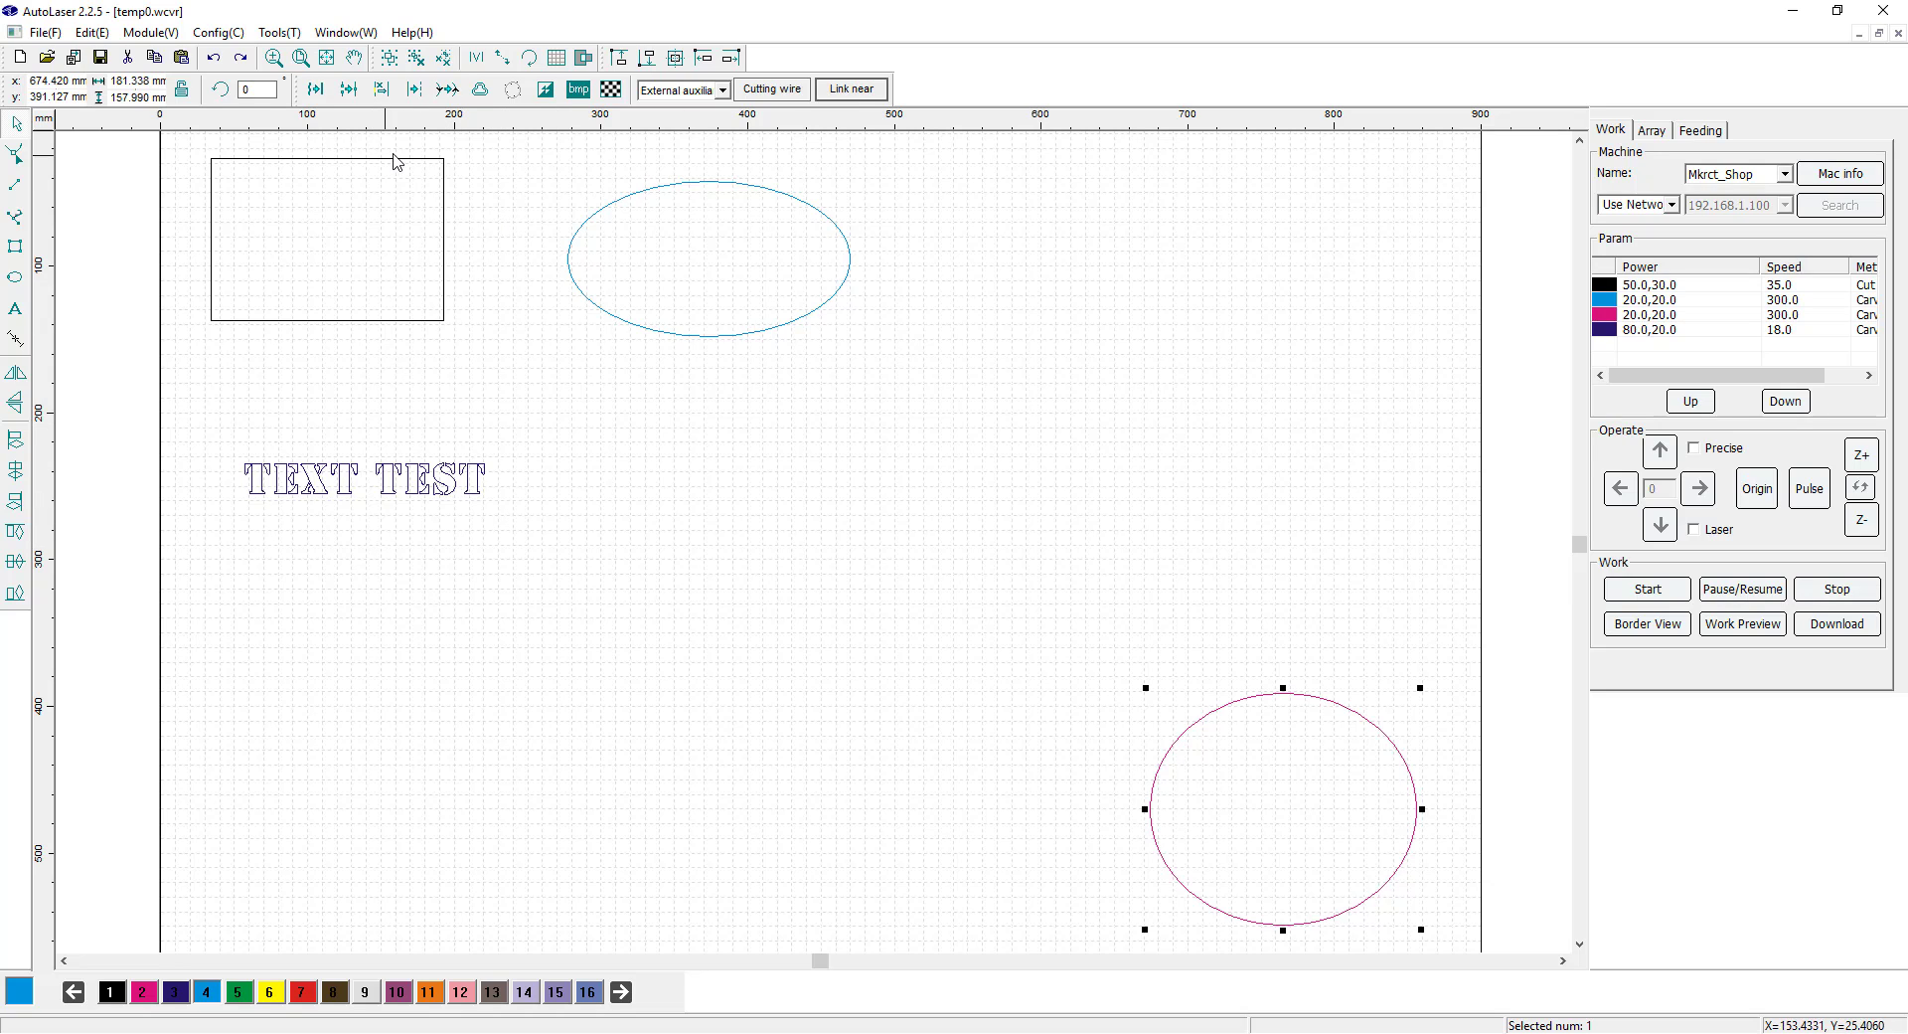
click(213, 57)
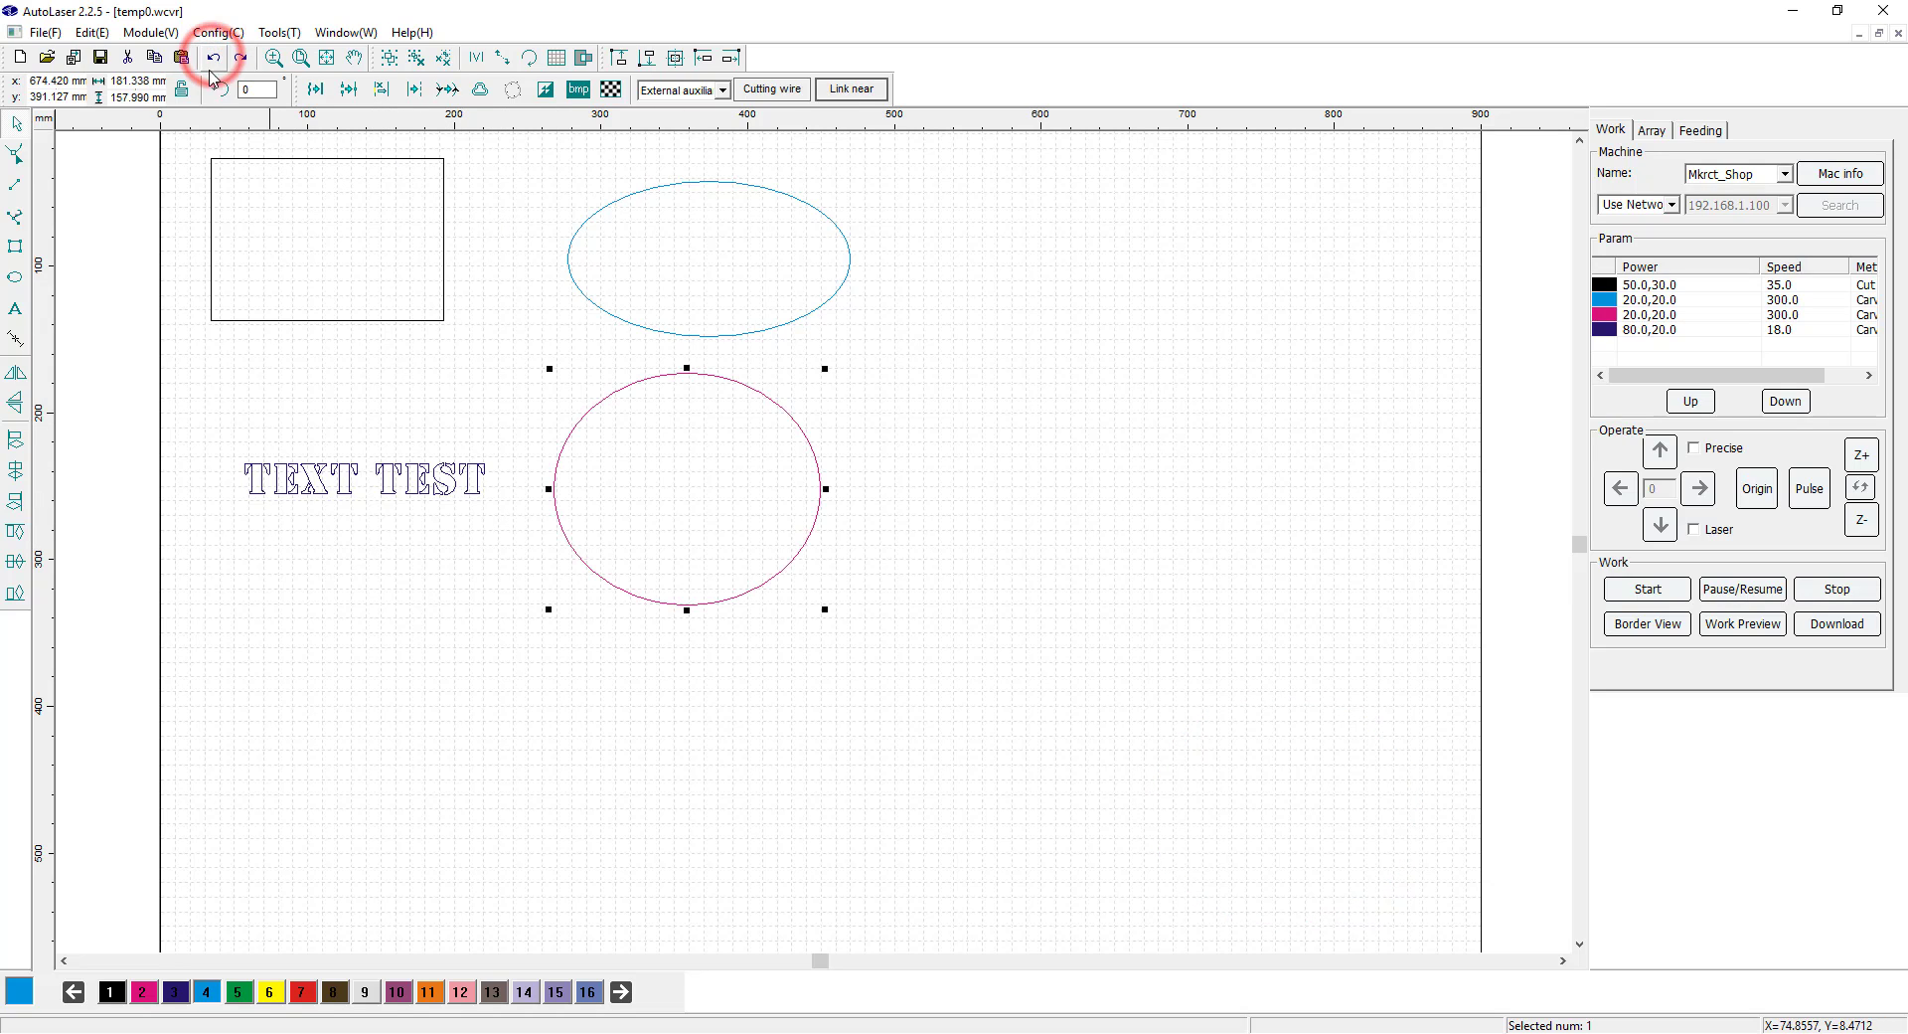
Step: Group the black rectangle and the blue ellipse into one object
click(301, 57)
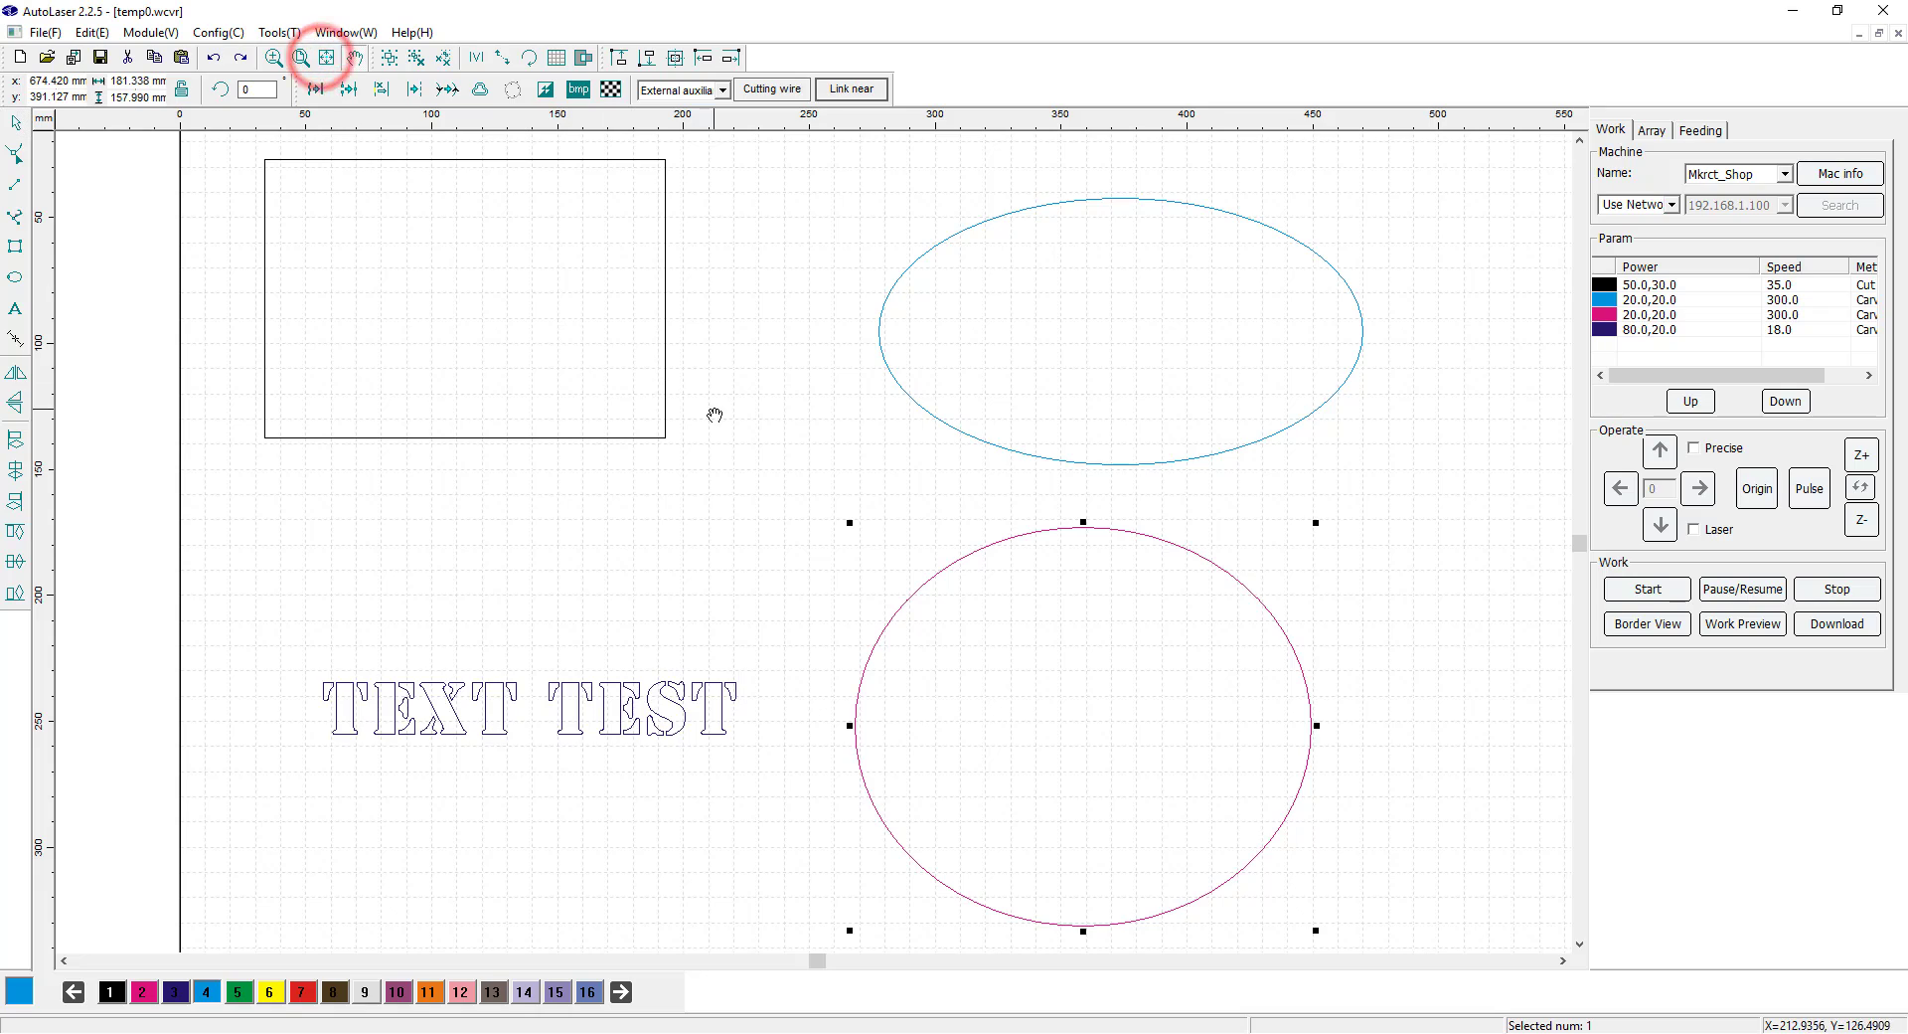
drag(714, 414, 776, 412)
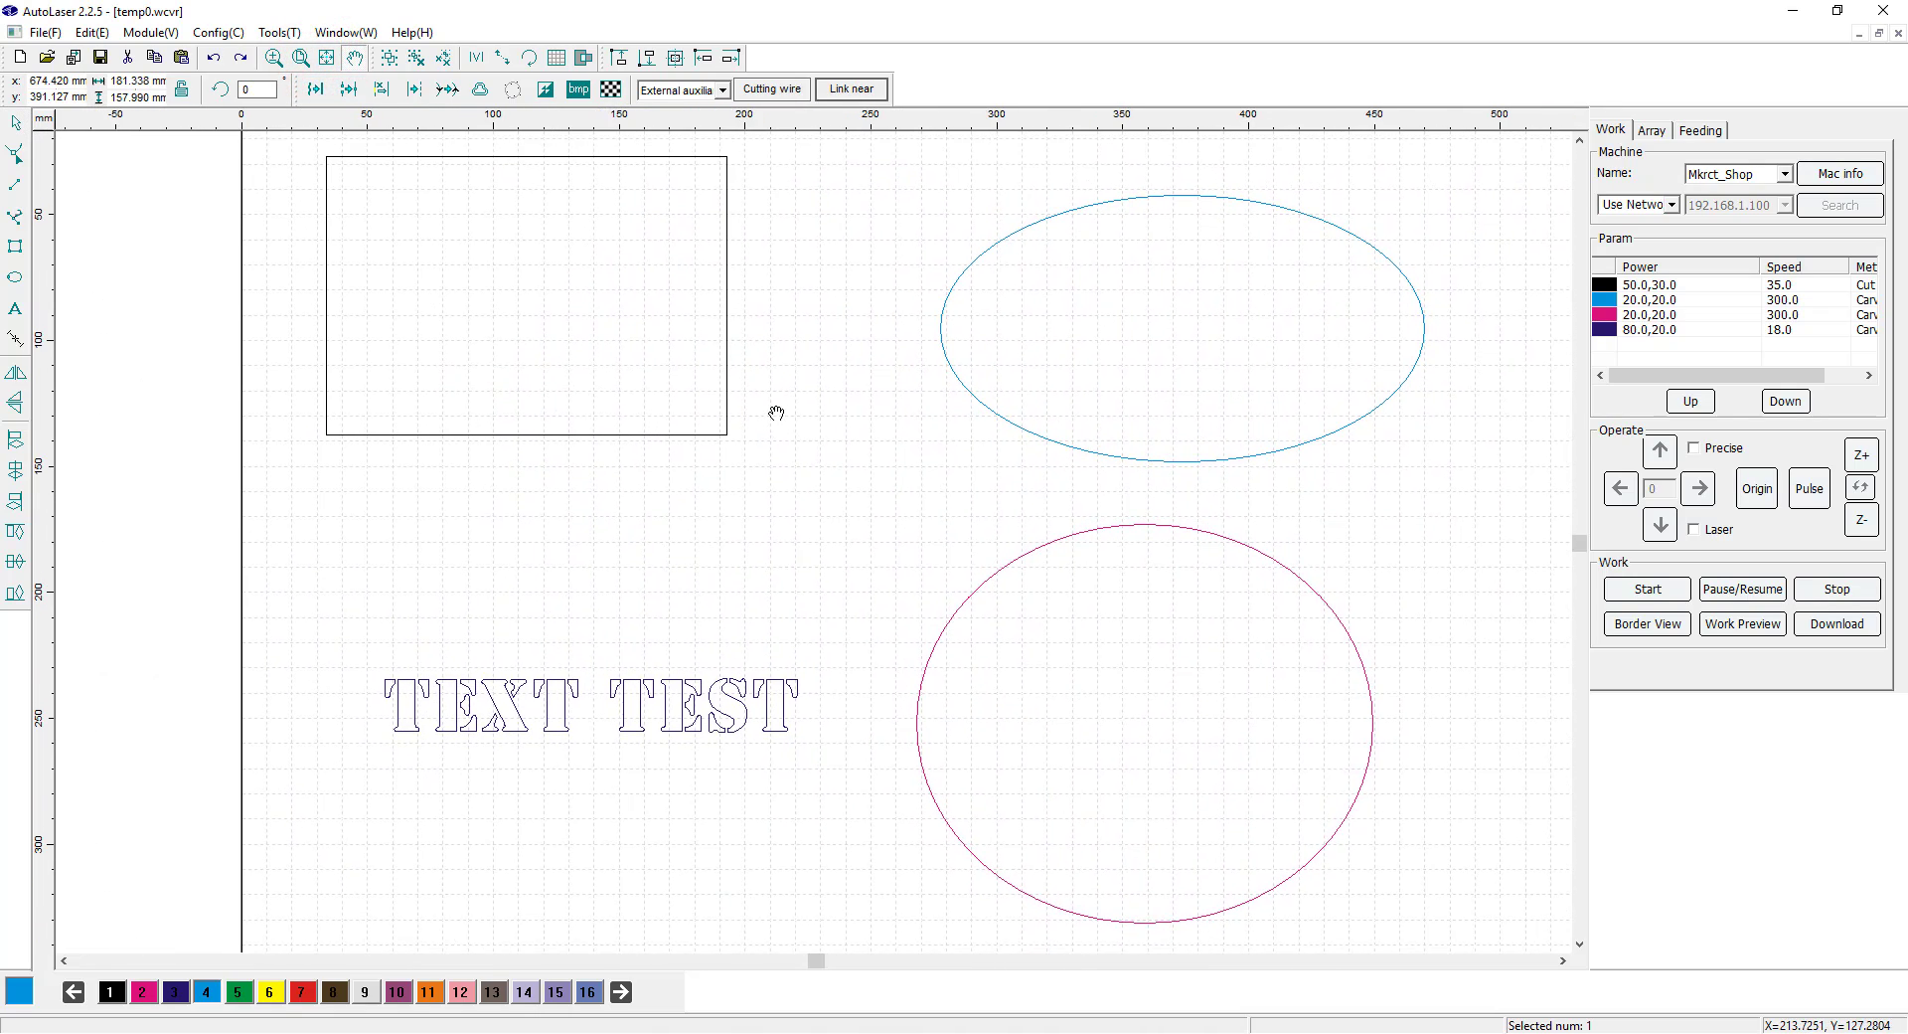
click(301, 58)
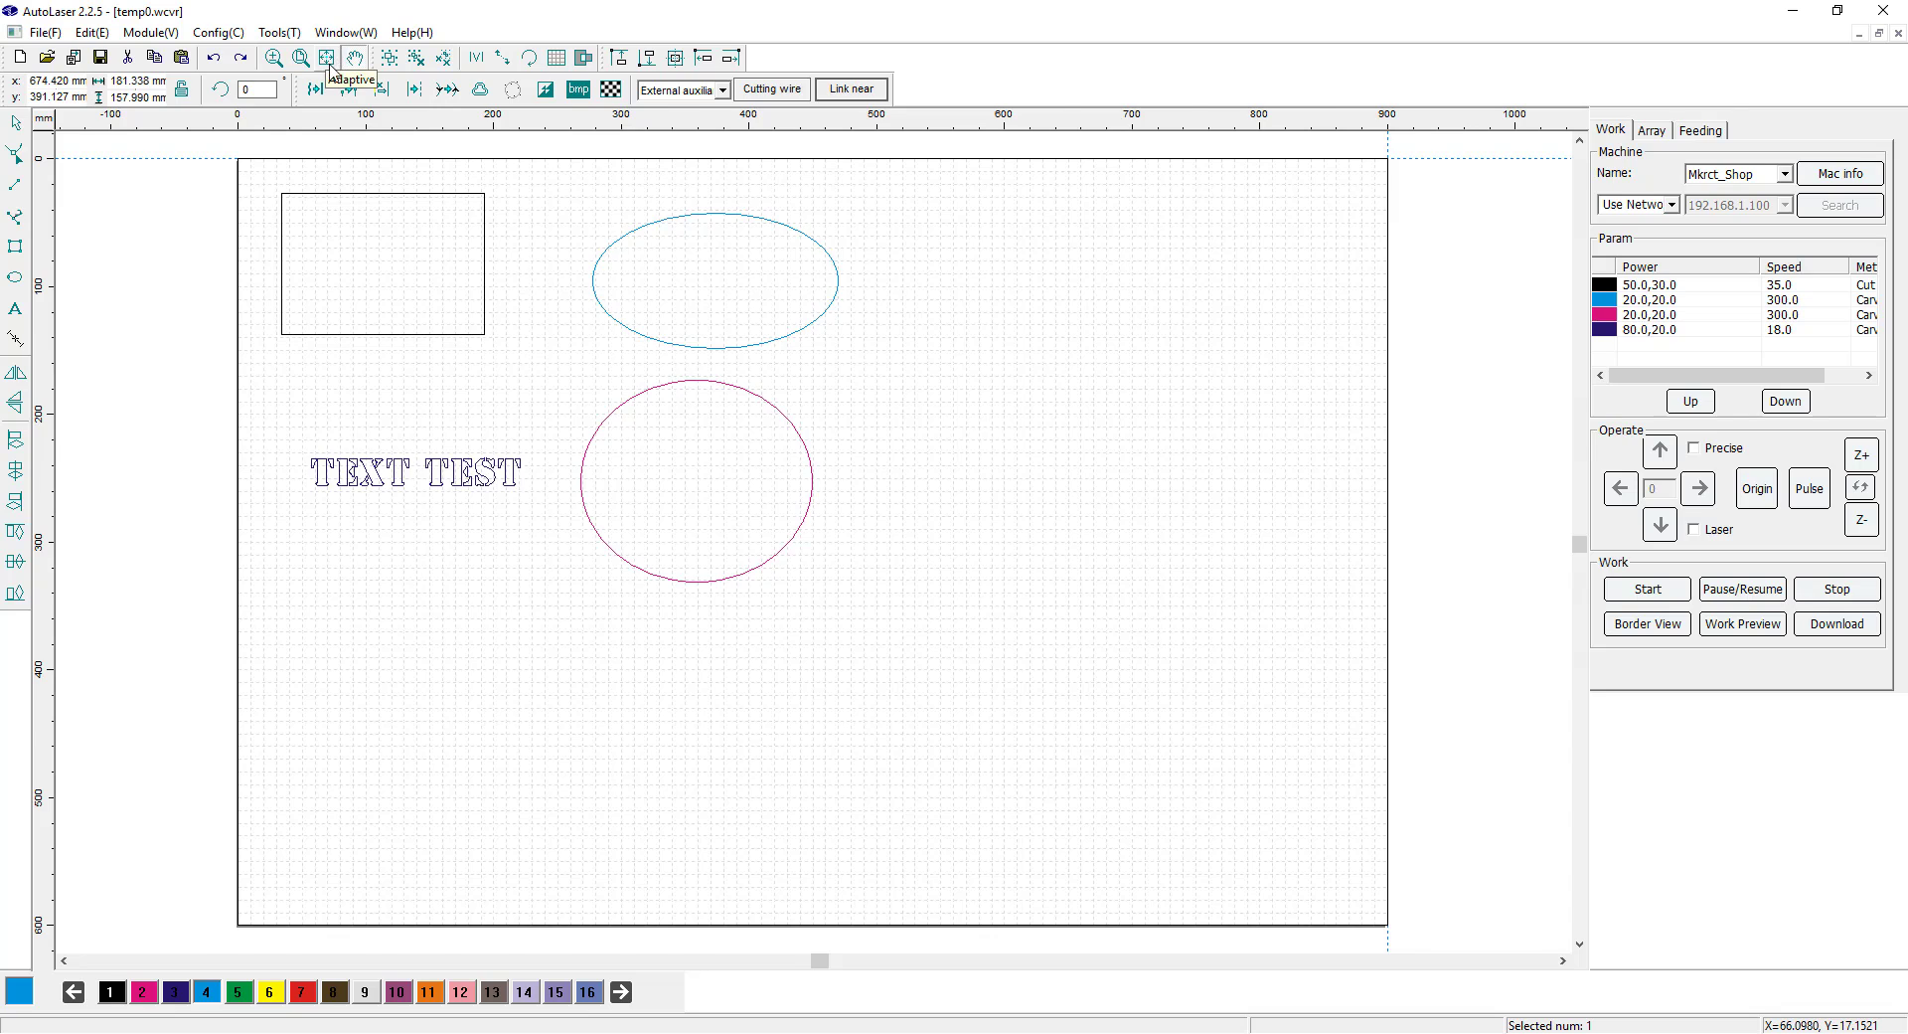
click(328, 58)
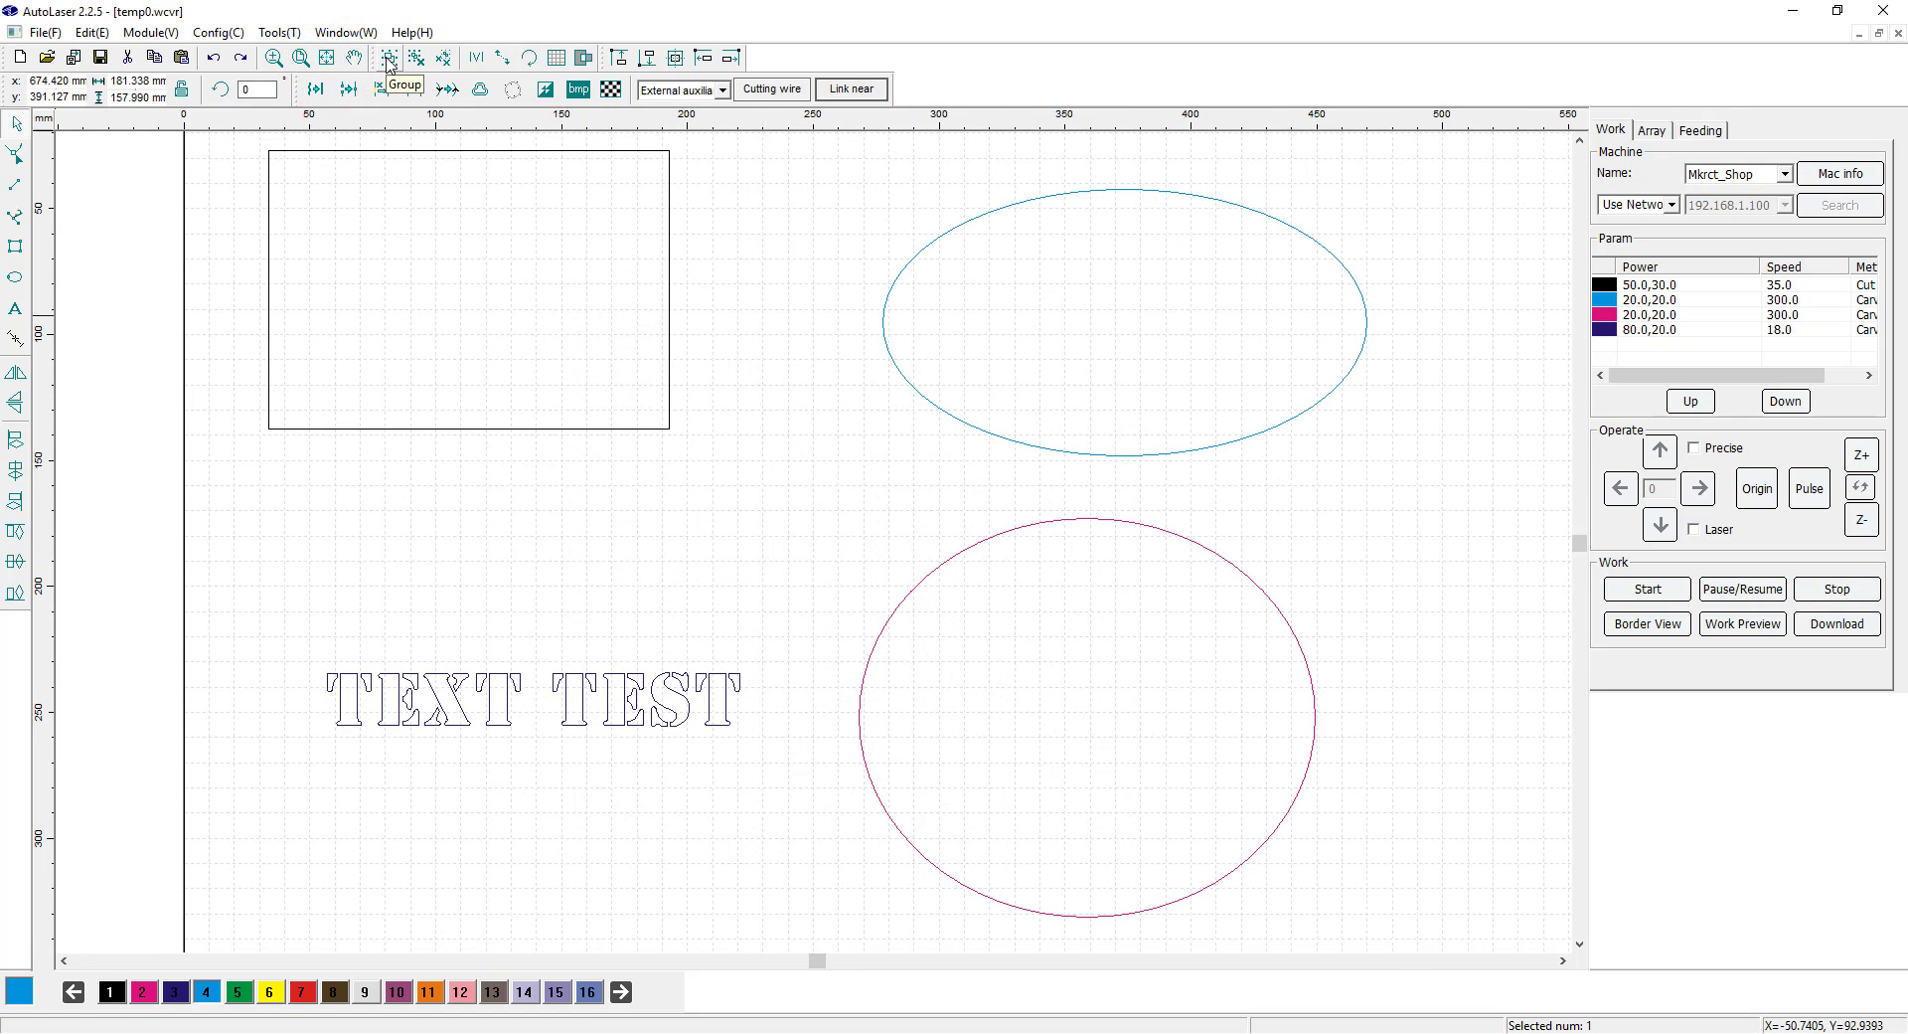
drag(1469, 535, 215, 141)
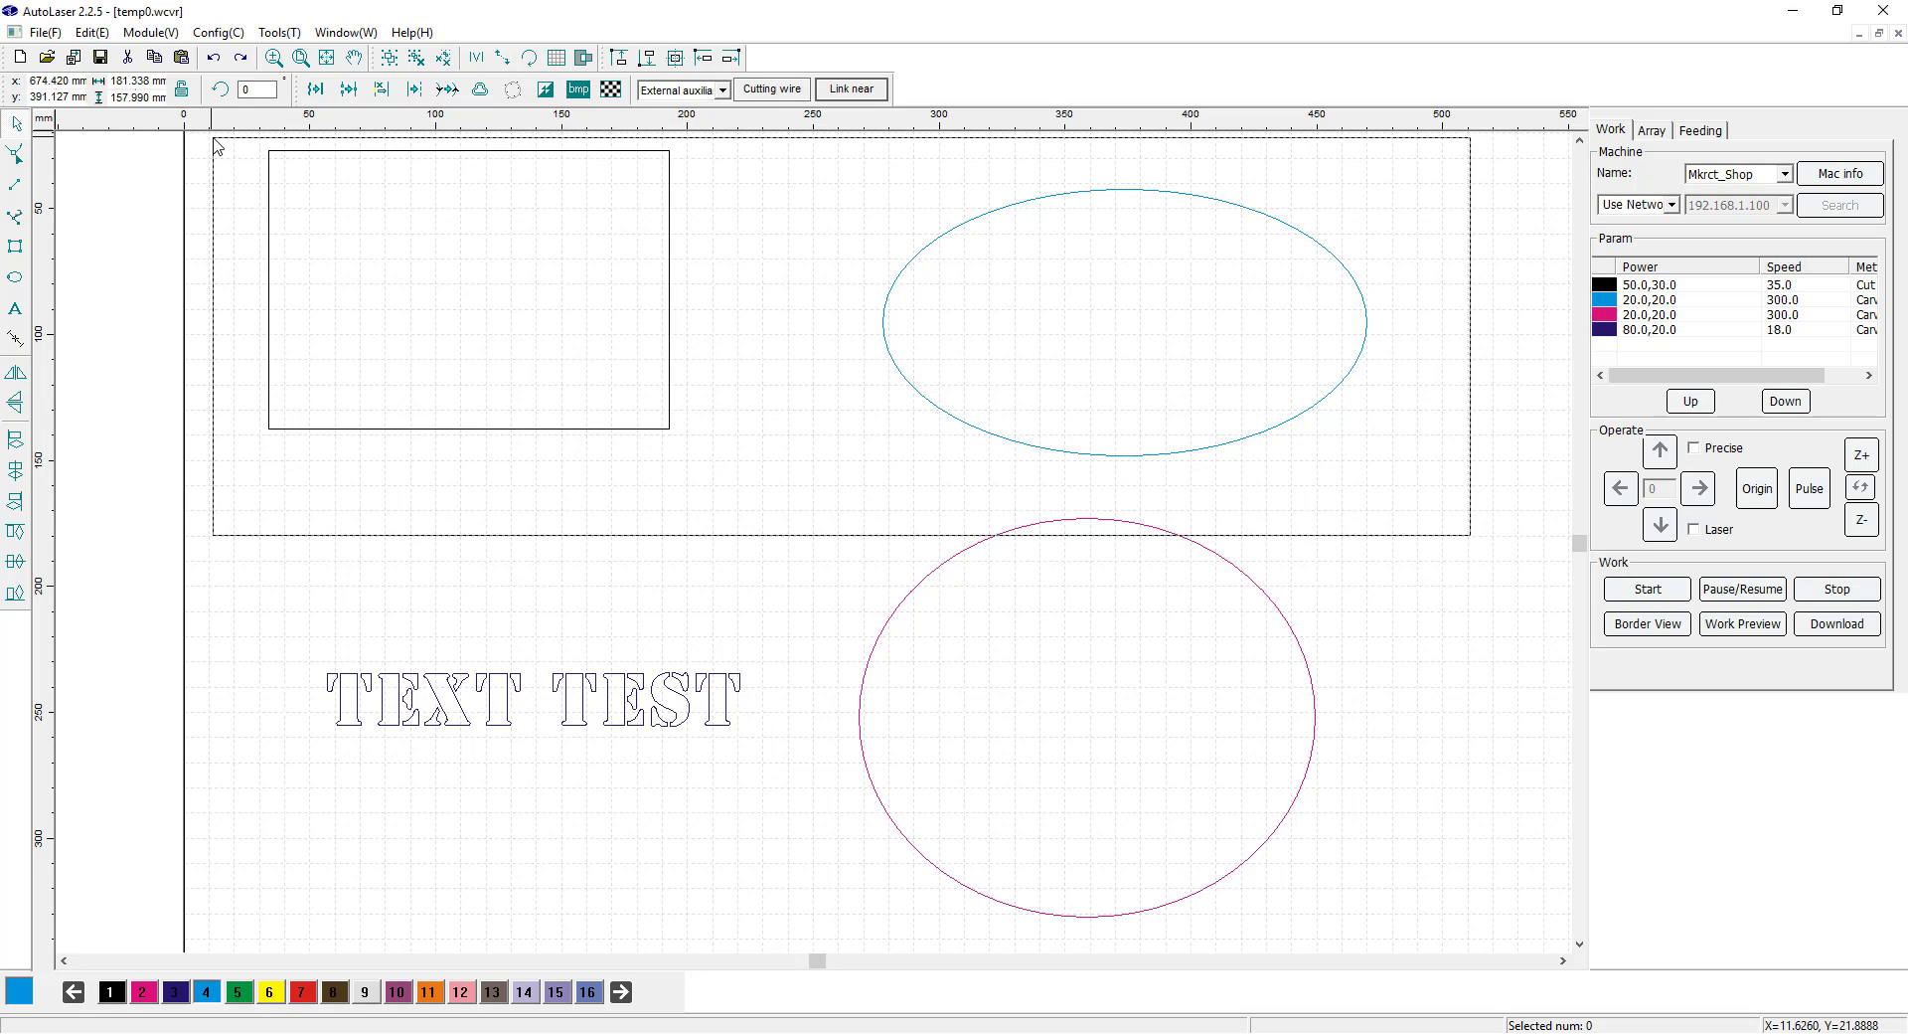
drag(215, 141, 214, 141)
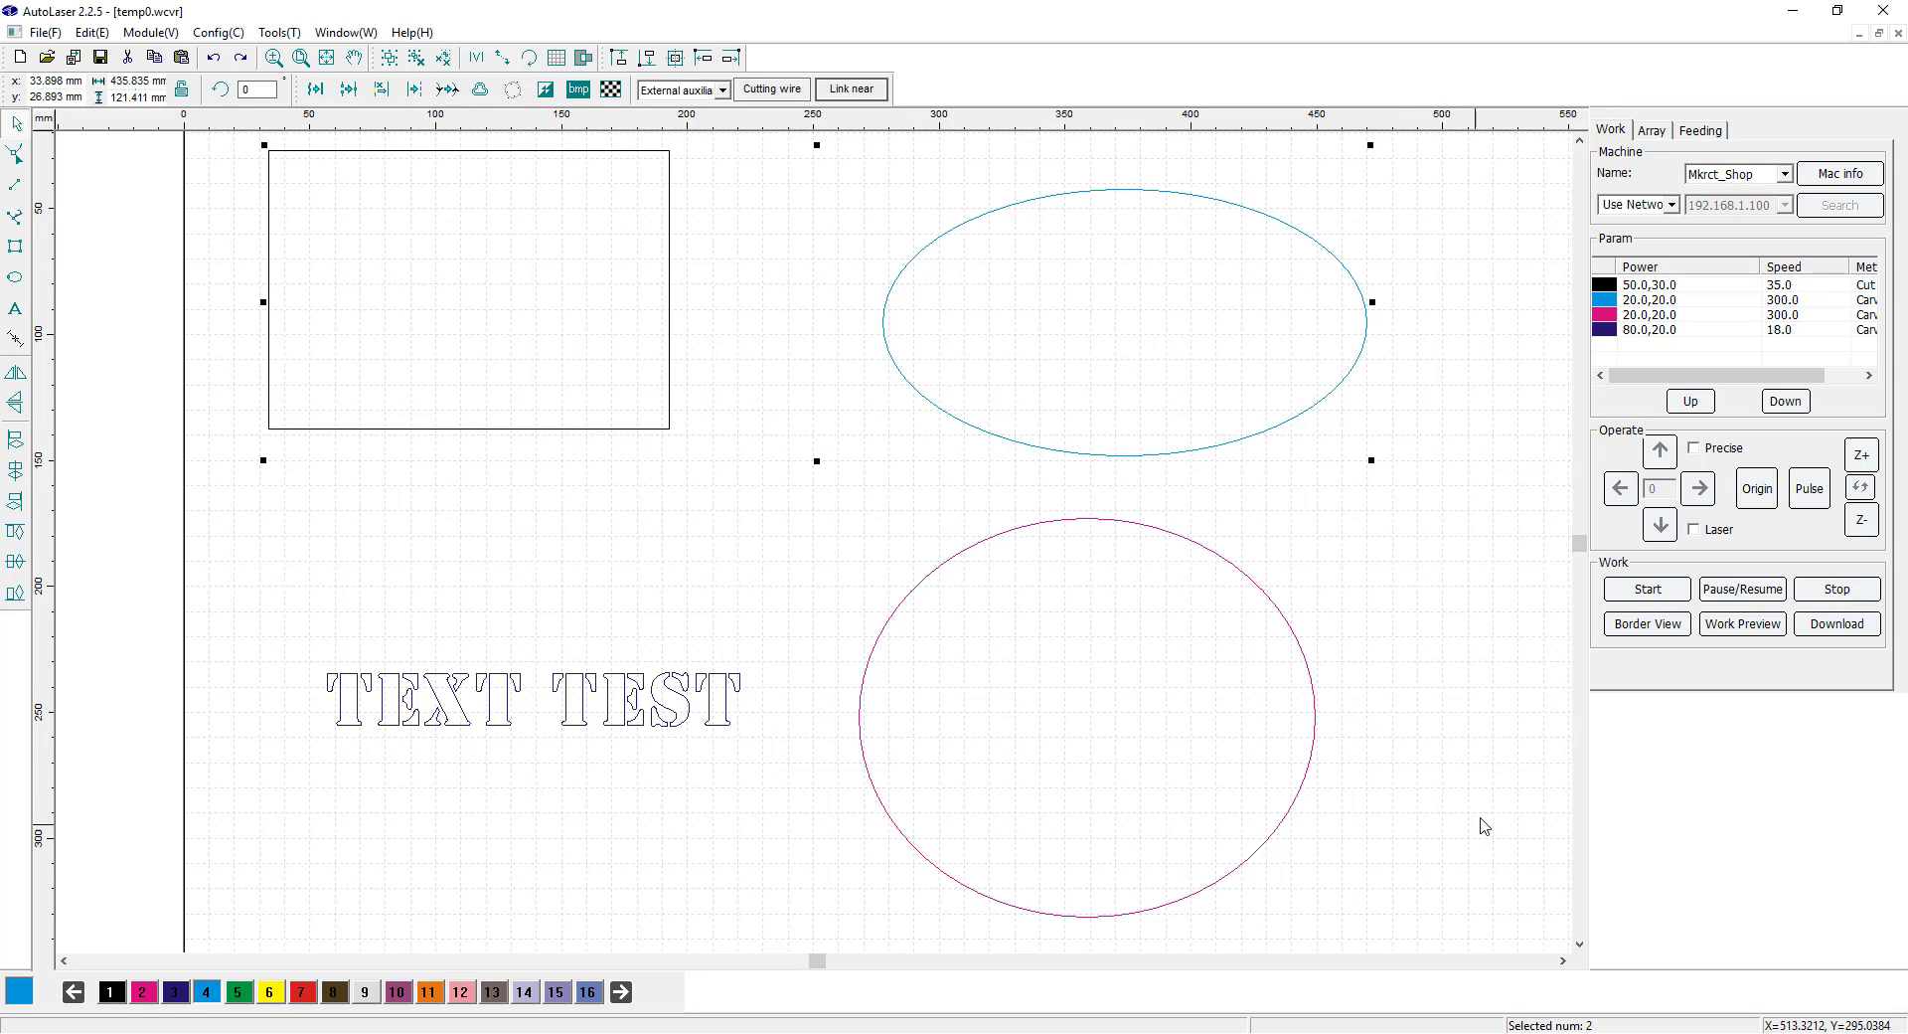
drag(1485, 759, 833, 182)
mouse_move(1429, 546)
mouse_down()
mouse_move(599, 339)
mouse_move(260, 170)
mouse_move(226, 119)
mouse_move(224, 152)
mouse_up()
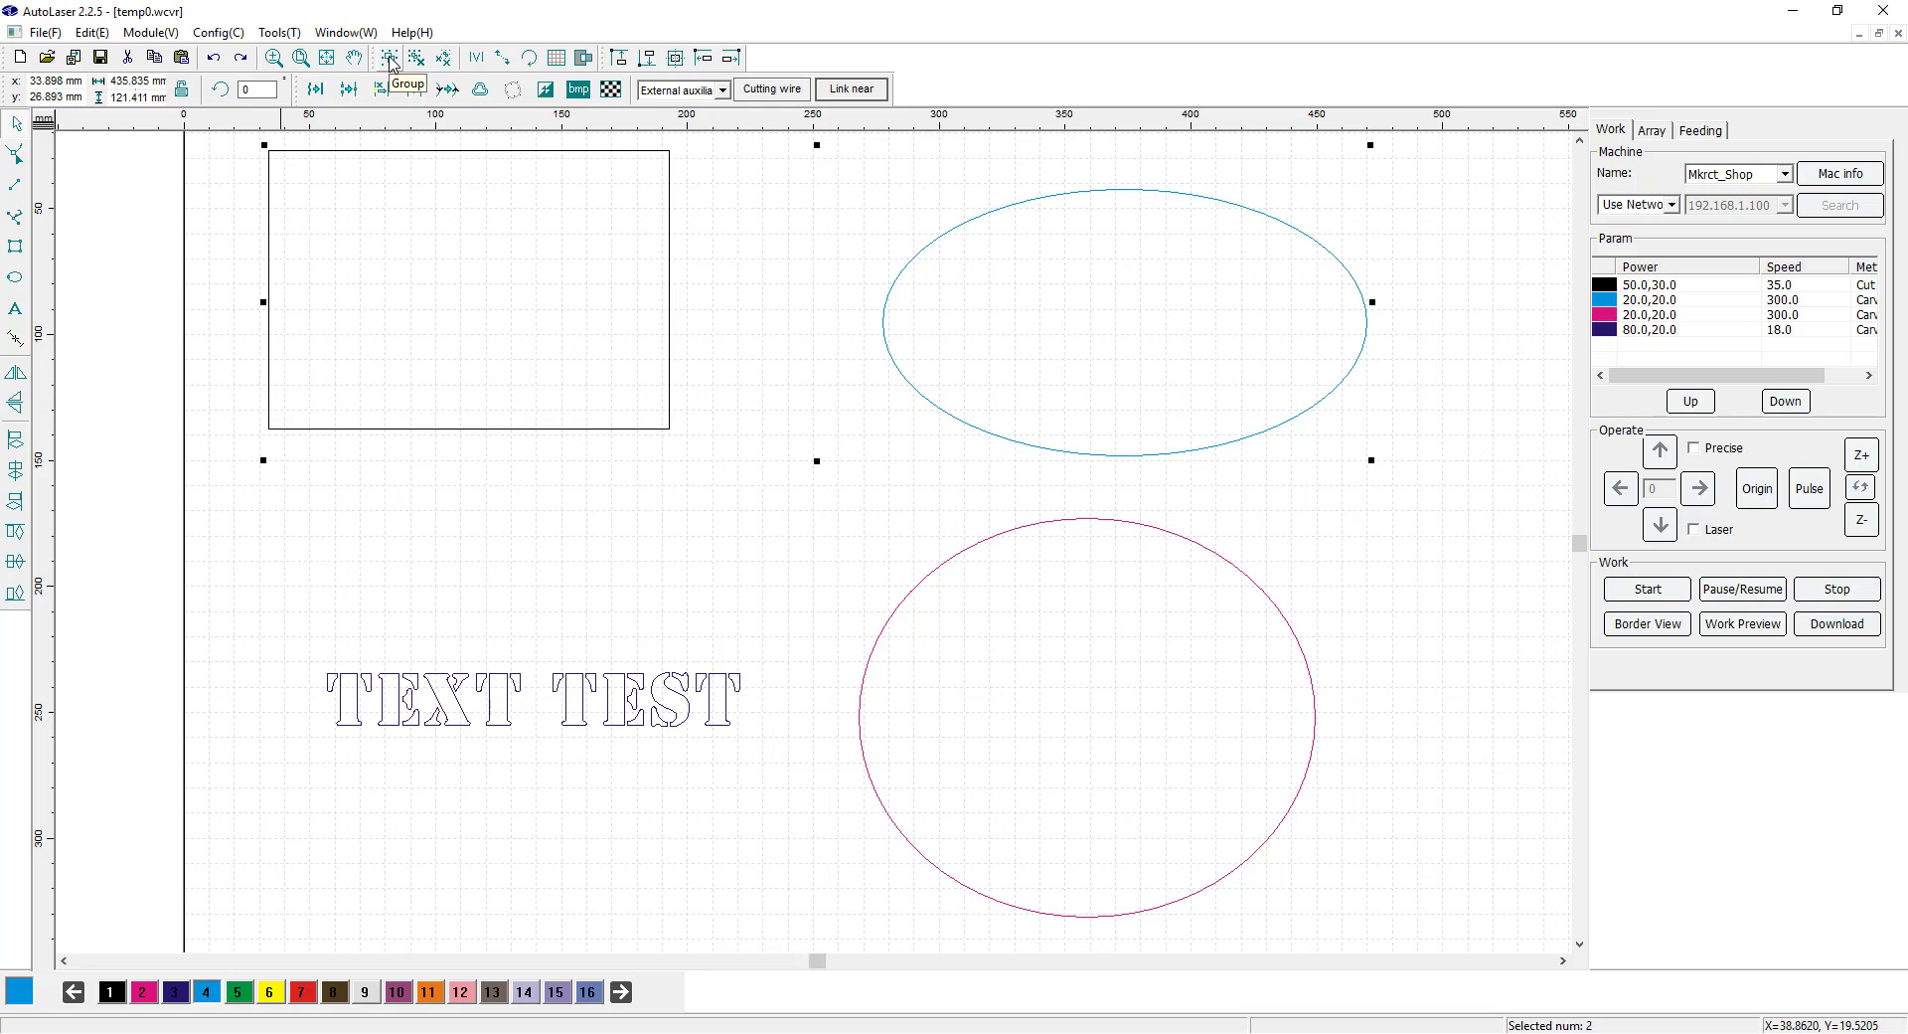
click(388, 58)
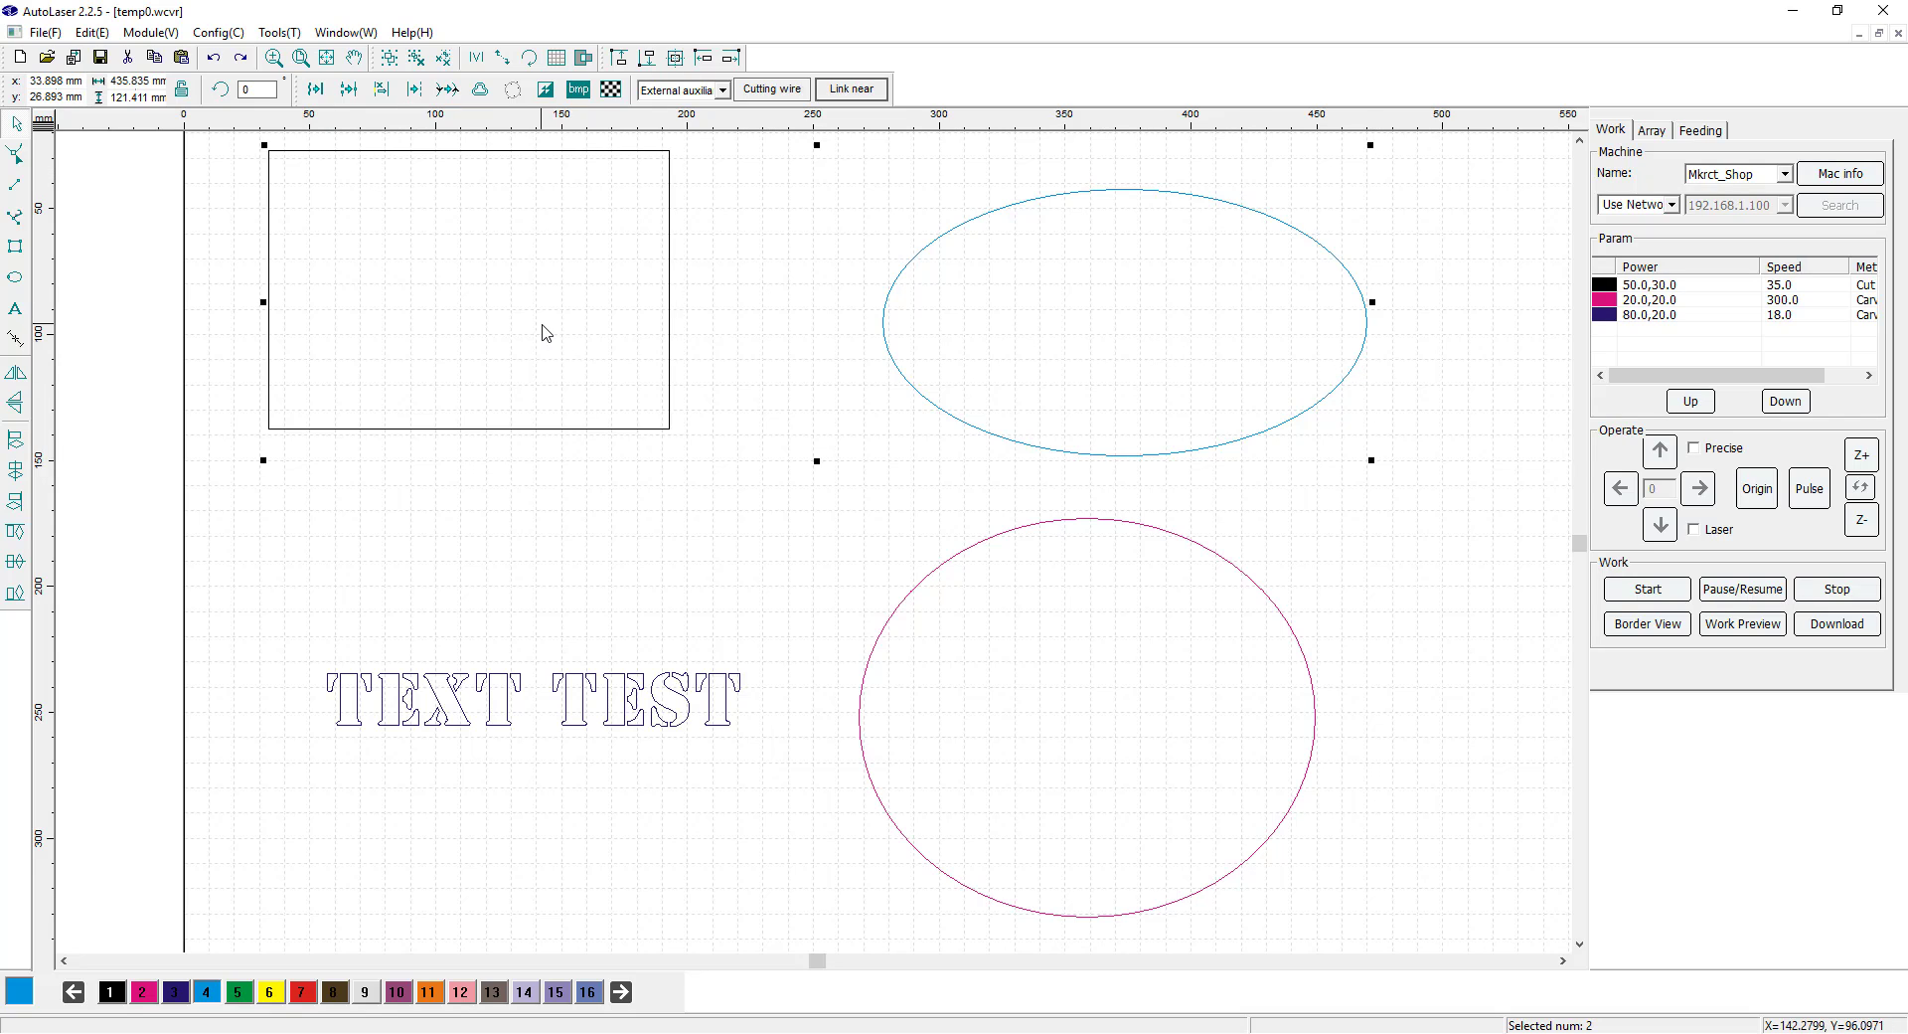
Step: Select the magenta layer's circle and the grouped rectangle and ellipse in turn, and undo the grouping
click(1649, 299)
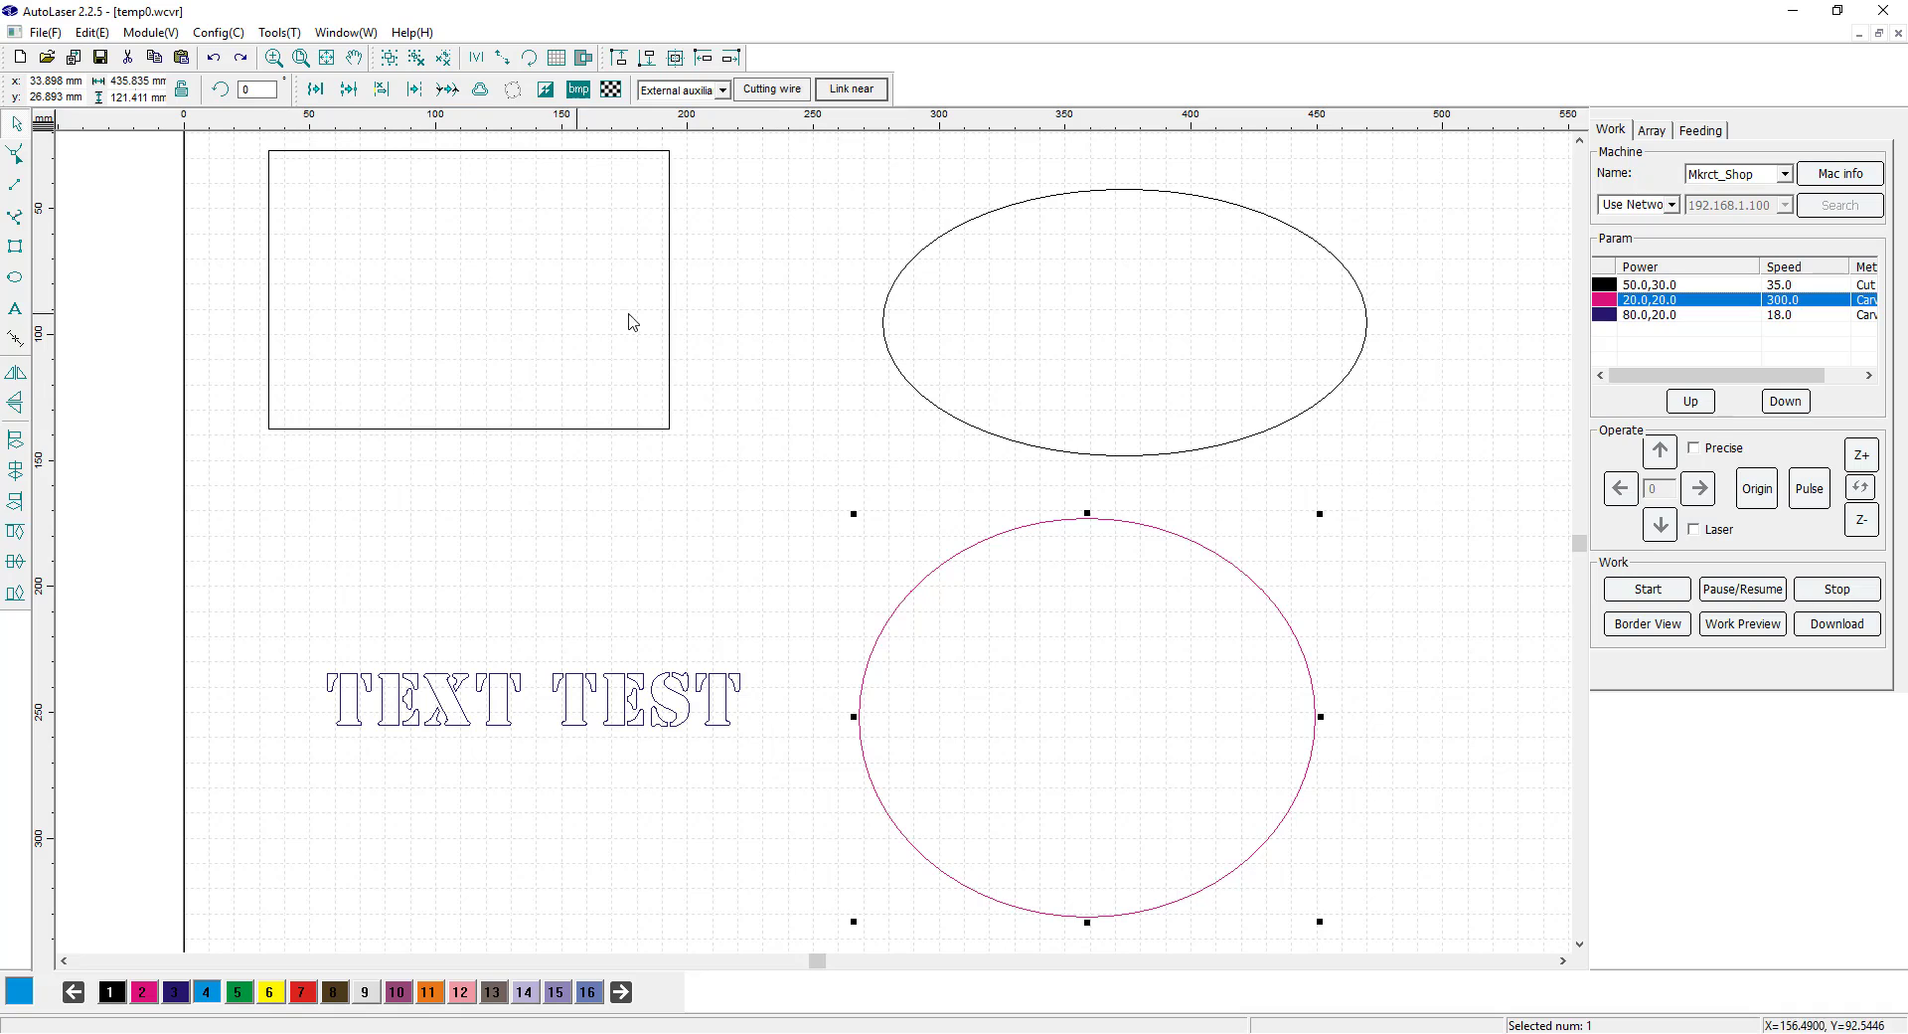
drag(672, 387, 979, 436)
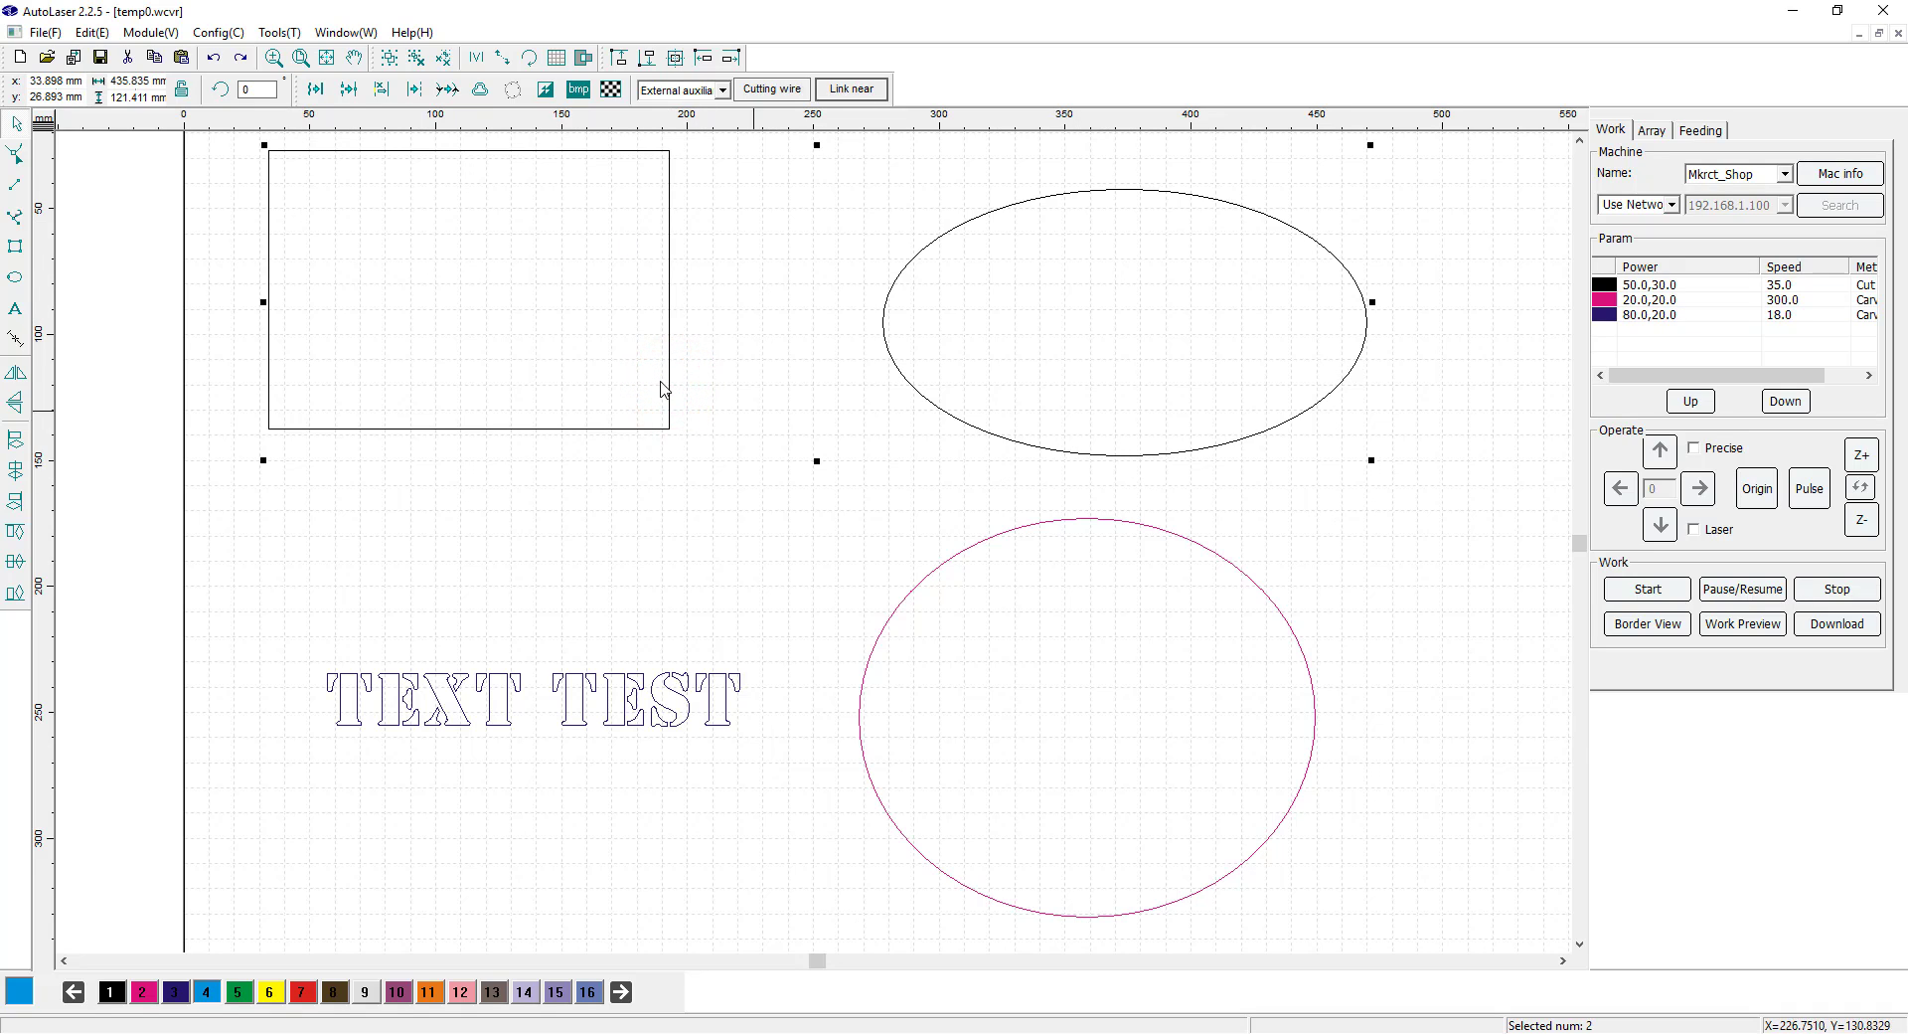
click(214, 62)
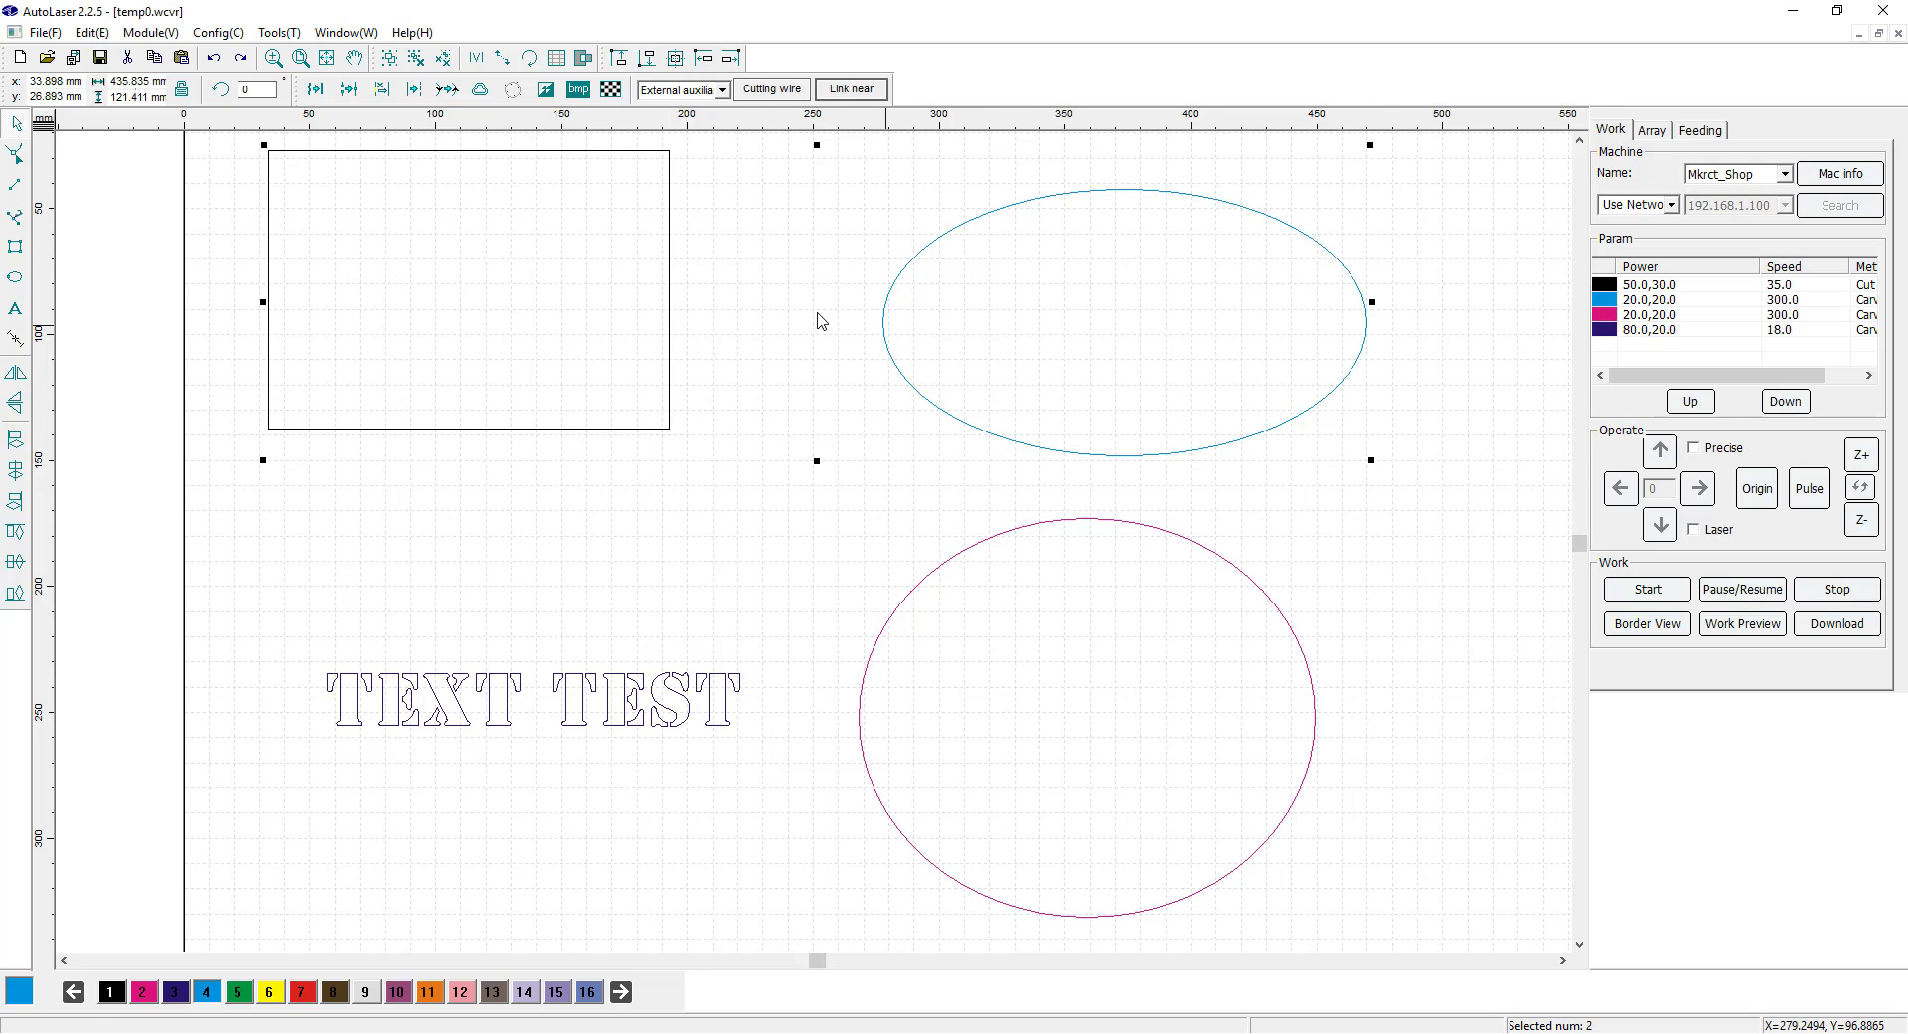
Step: Ungroup the TEXT TEST lettering into separate shapes and clear the selection
click(1411, 522)
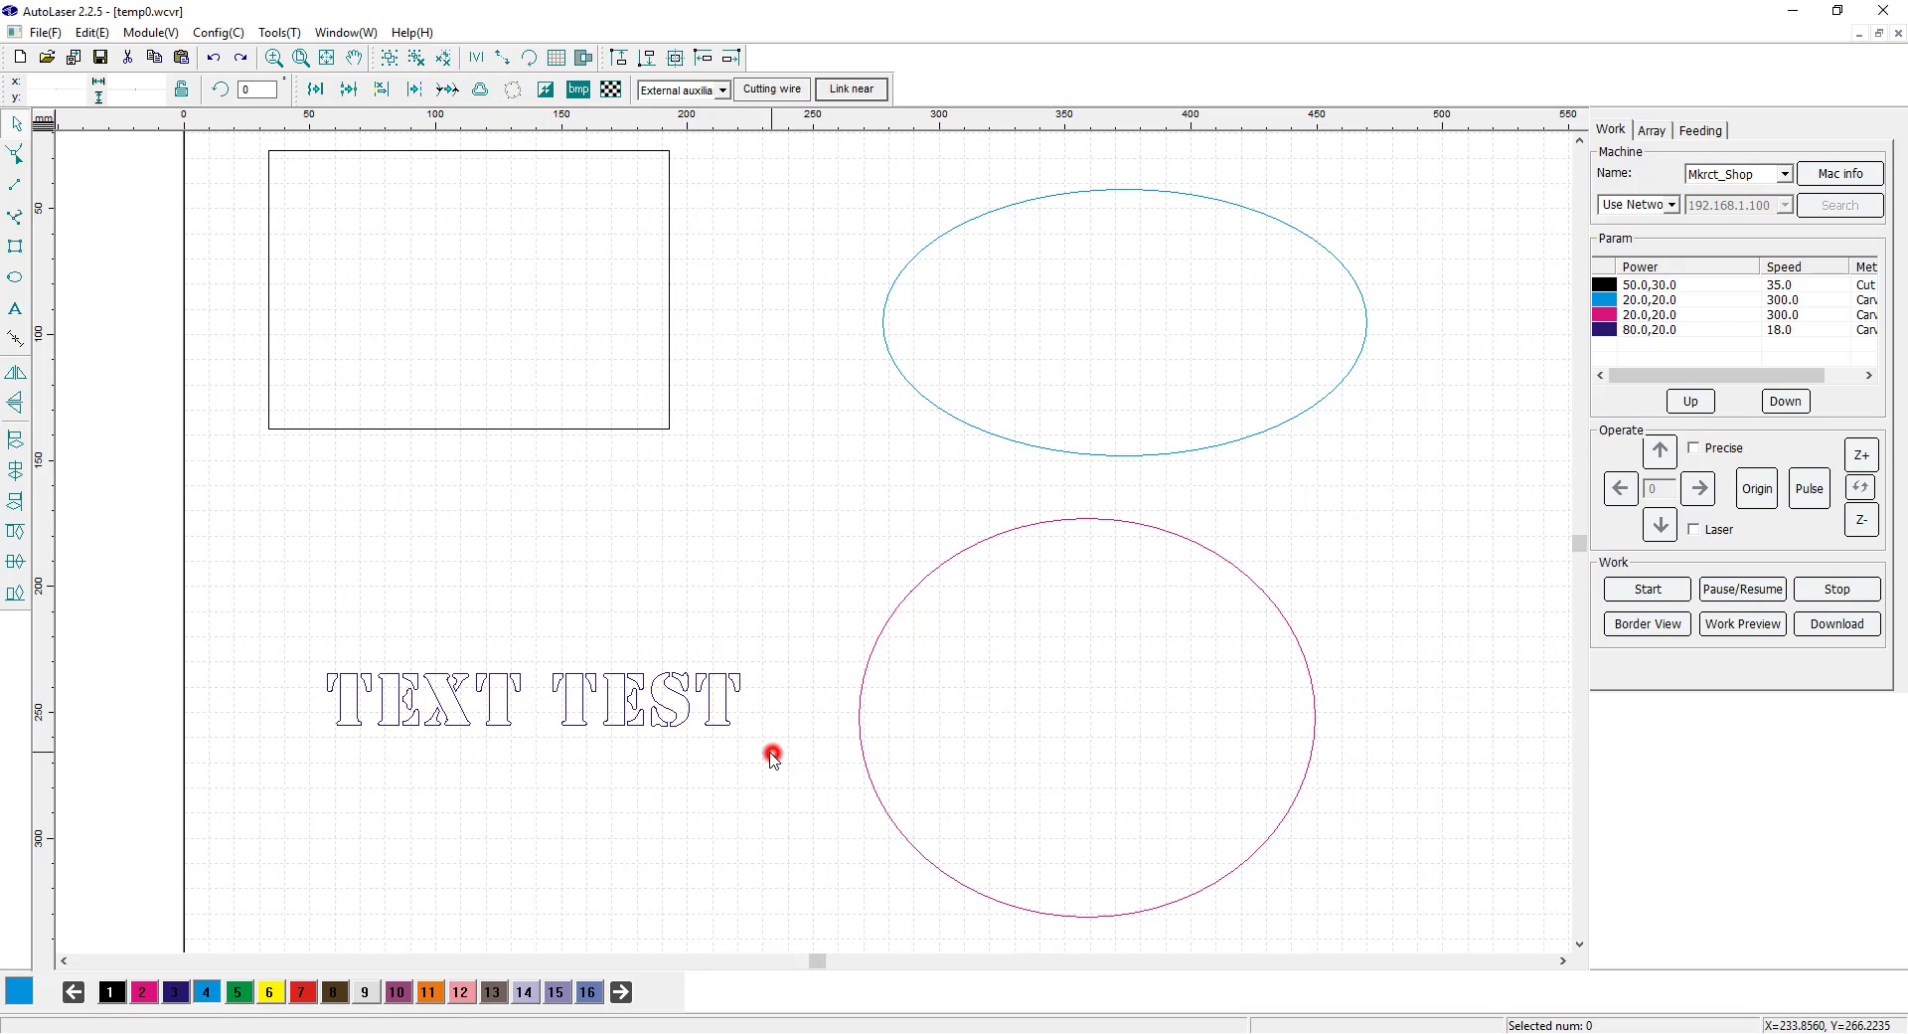
drag(772, 756, 308, 644)
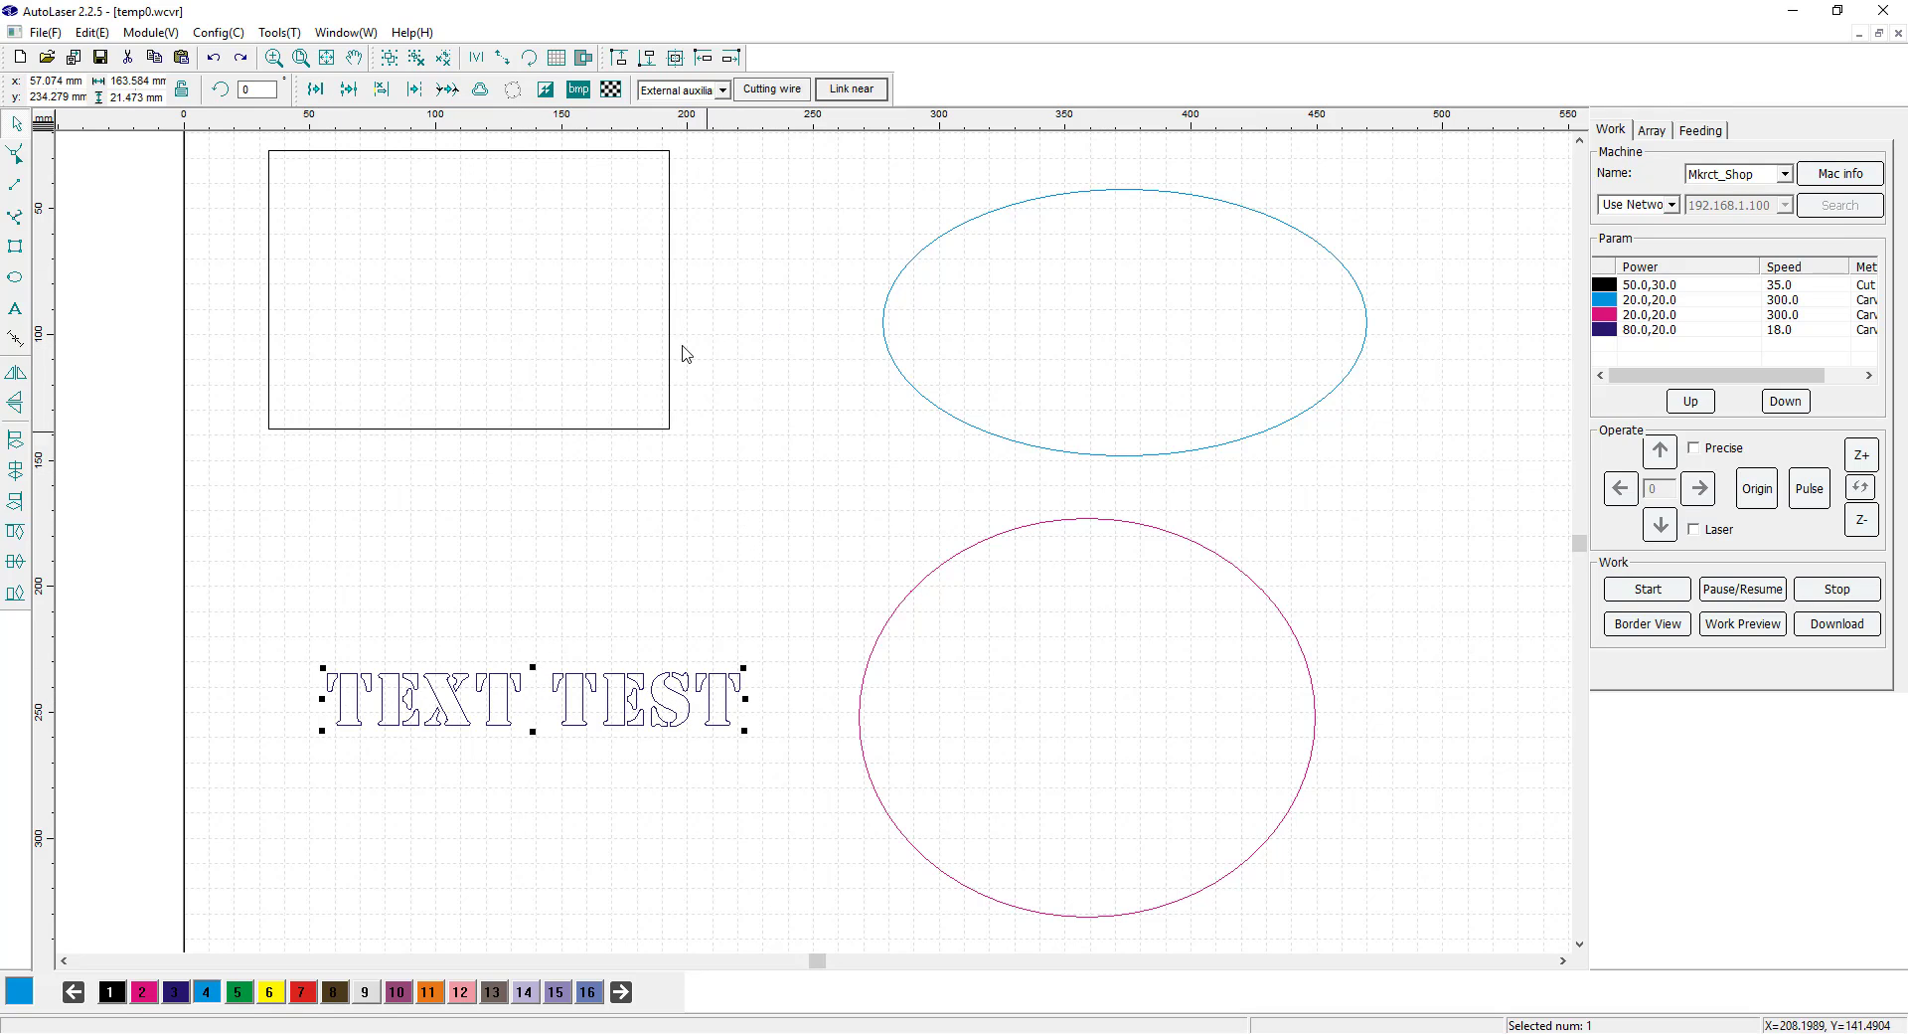
click(440, 58)
click(716, 771)
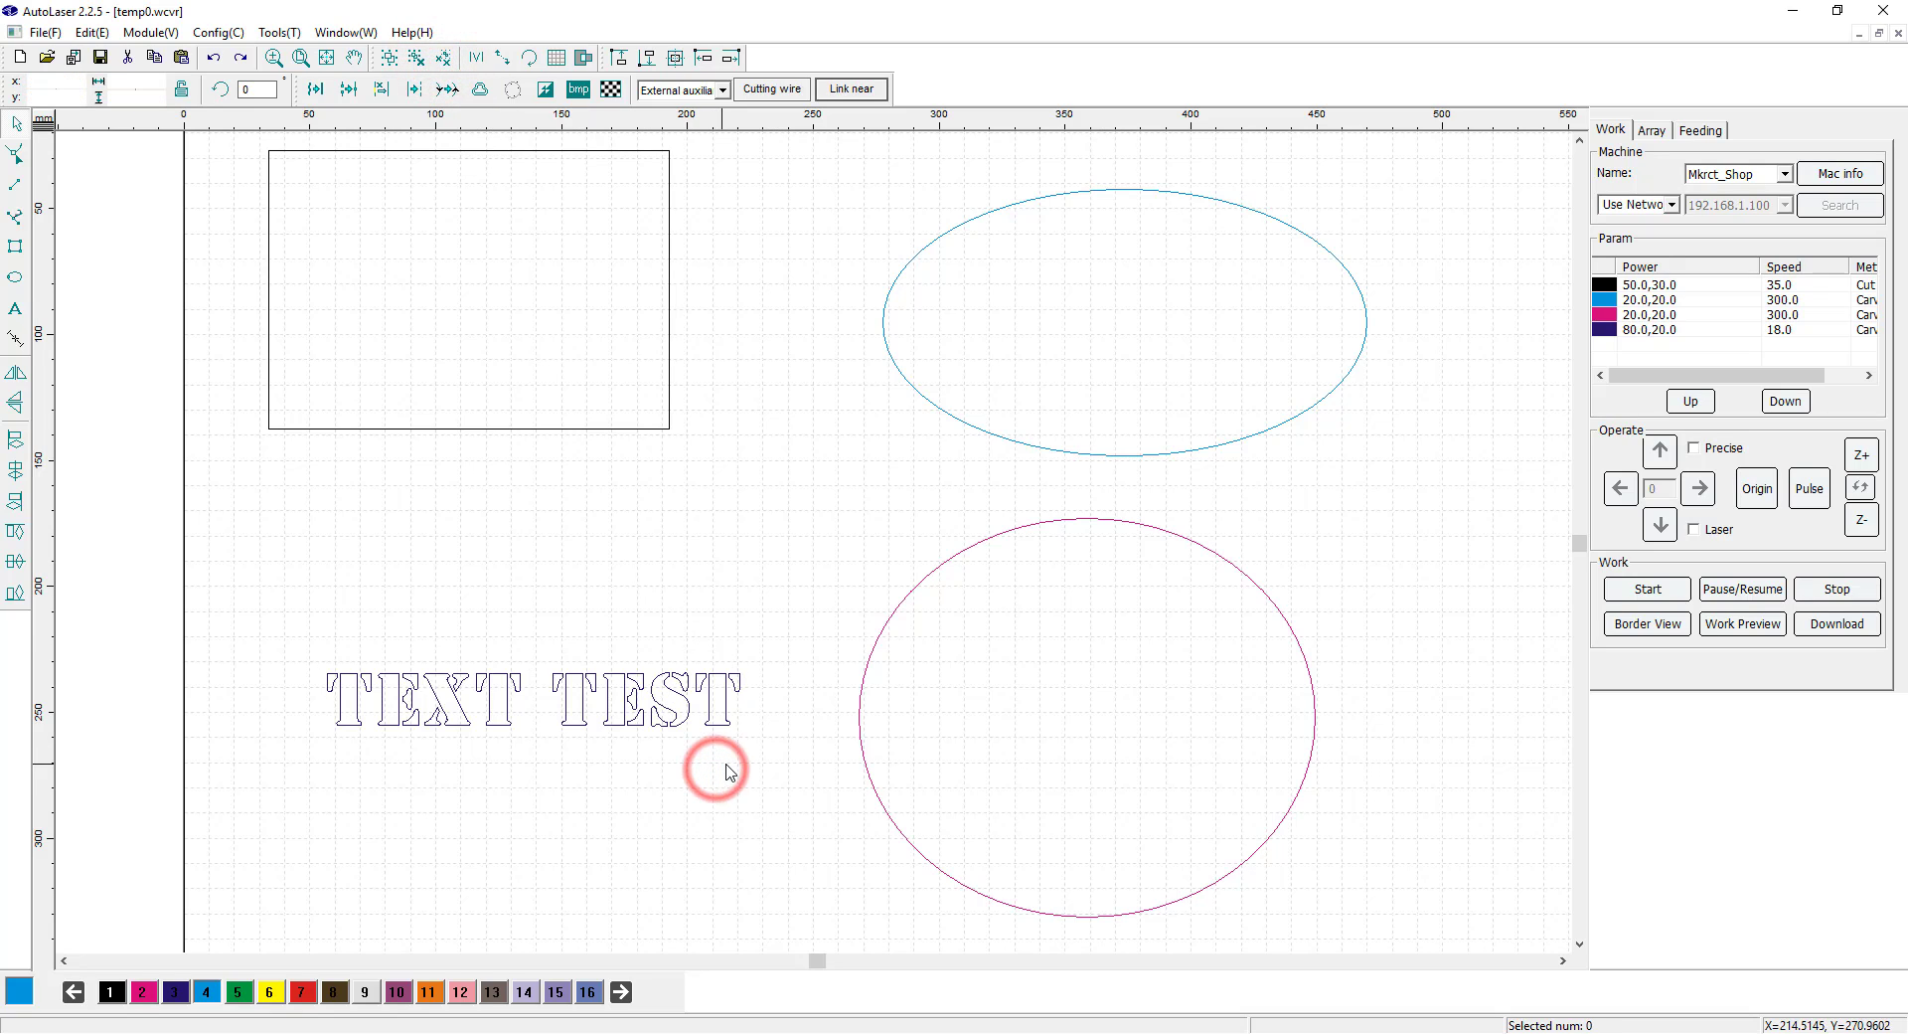
Step: Assign the letter S in TEST to black layer 1
drag(697, 741, 698, 740)
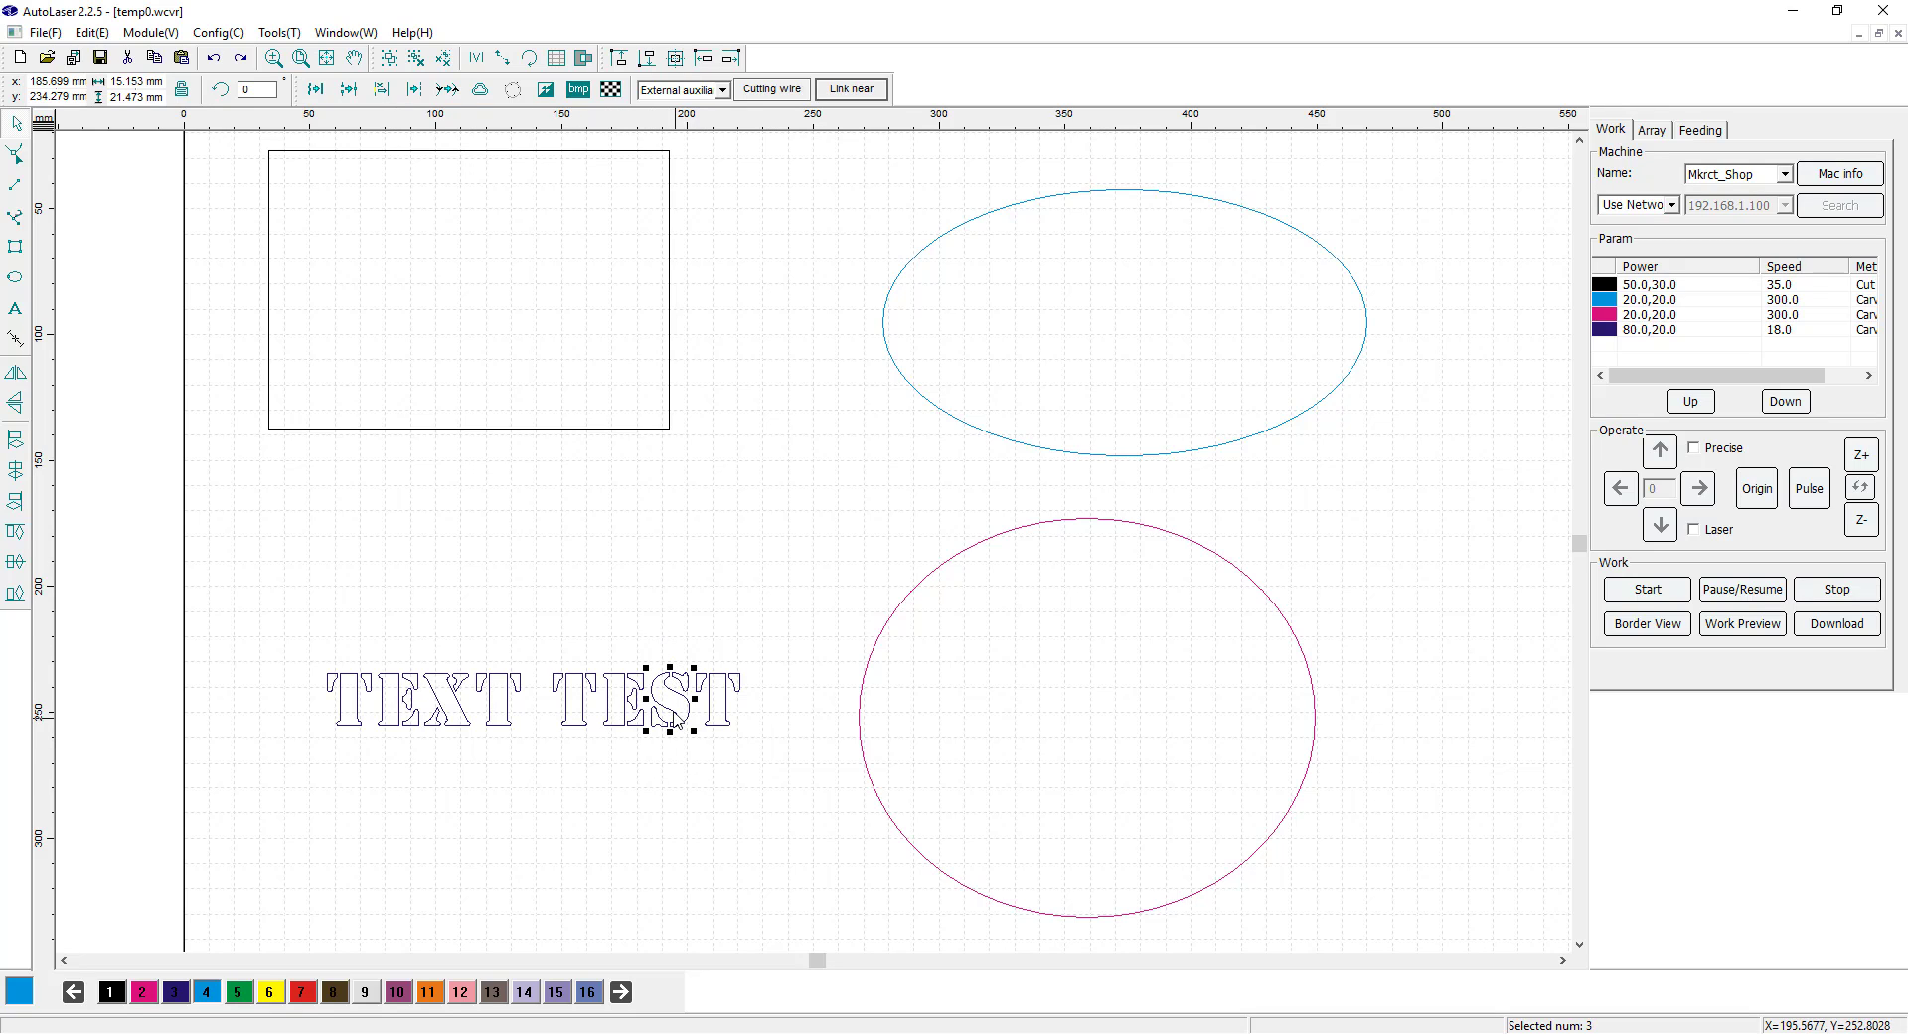
click(115, 994)
click(690, 753)
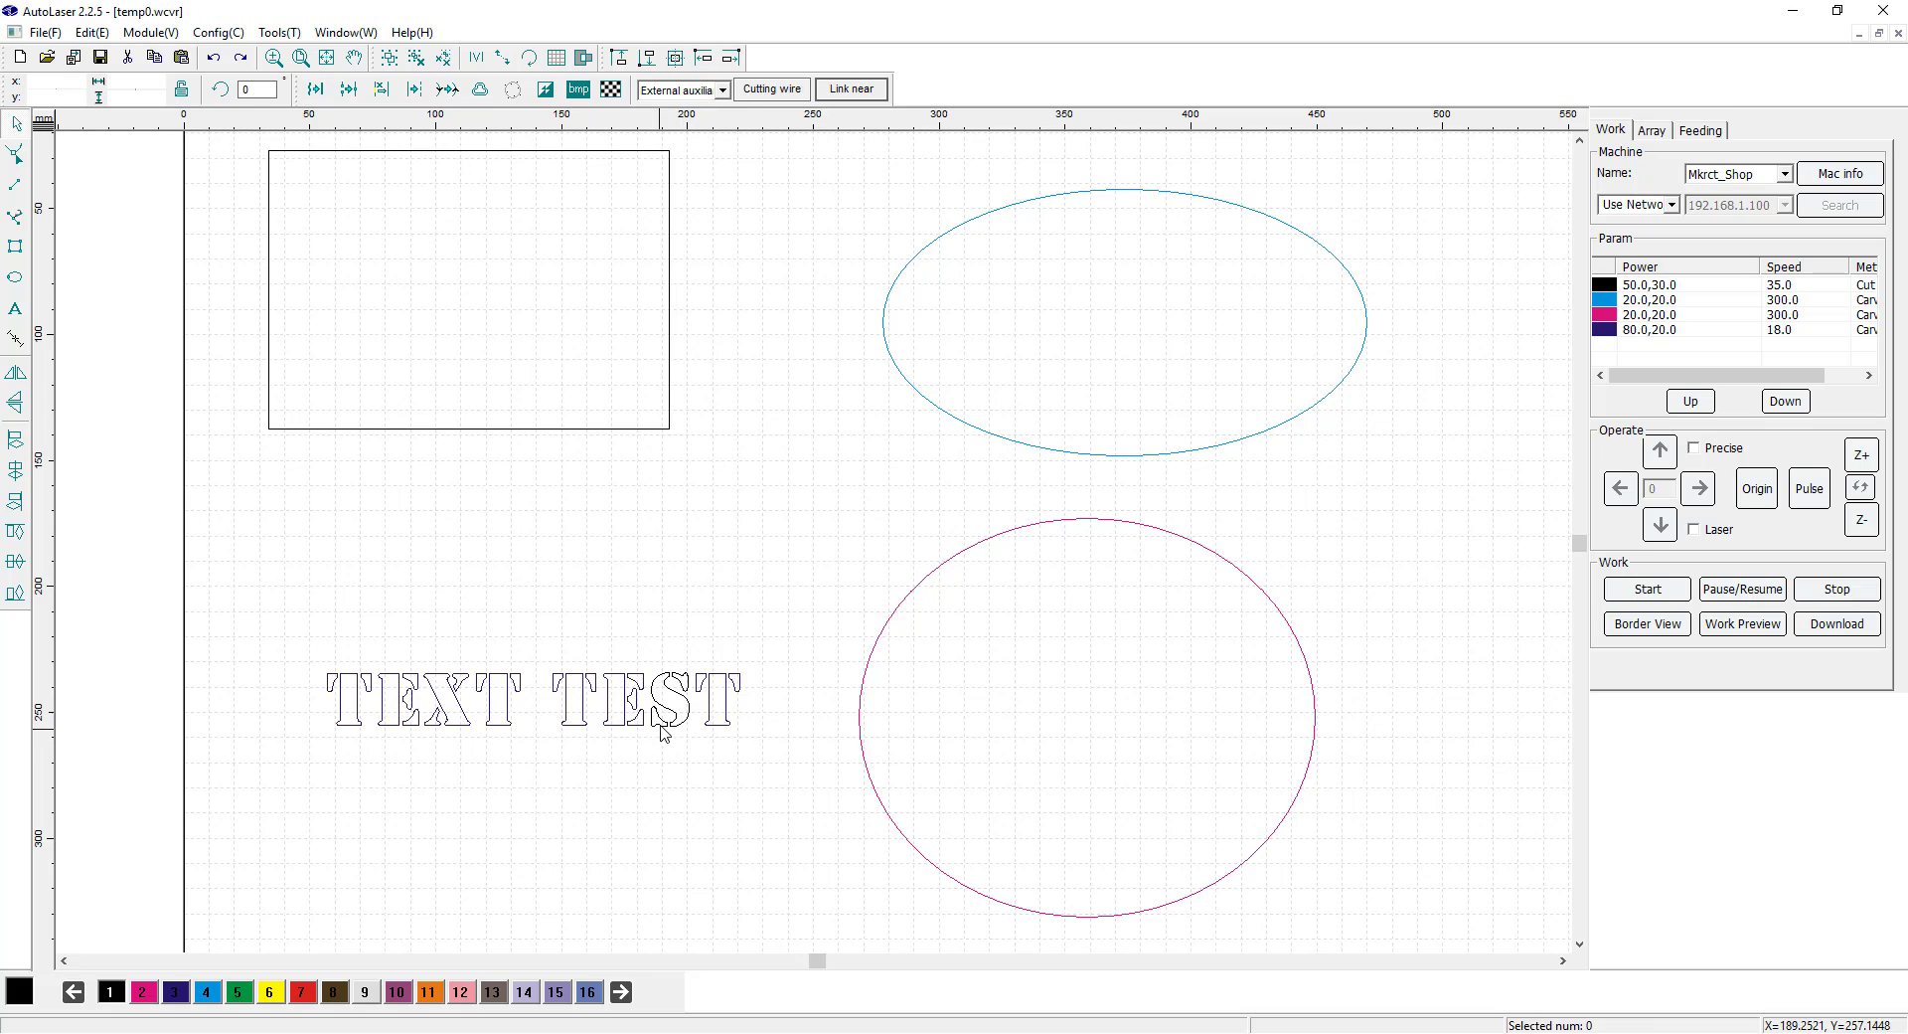
click(693, 745)
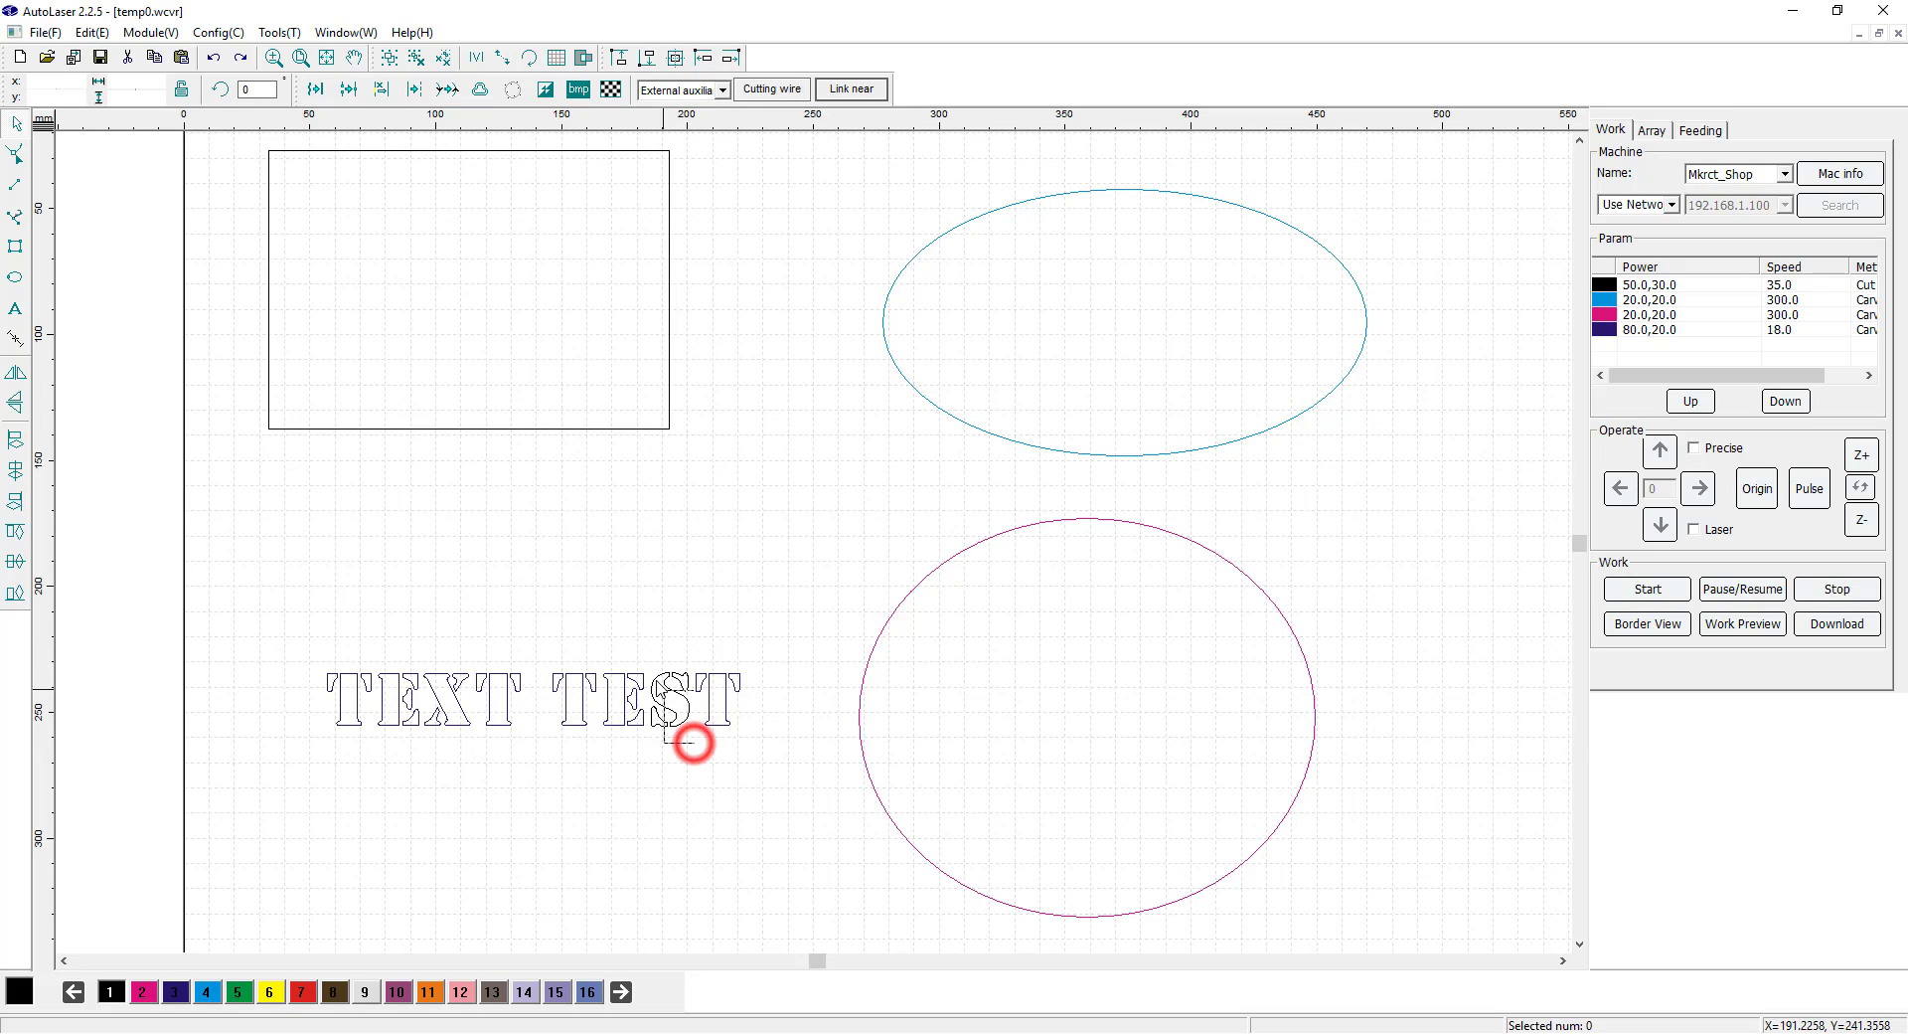
click(646, 668)
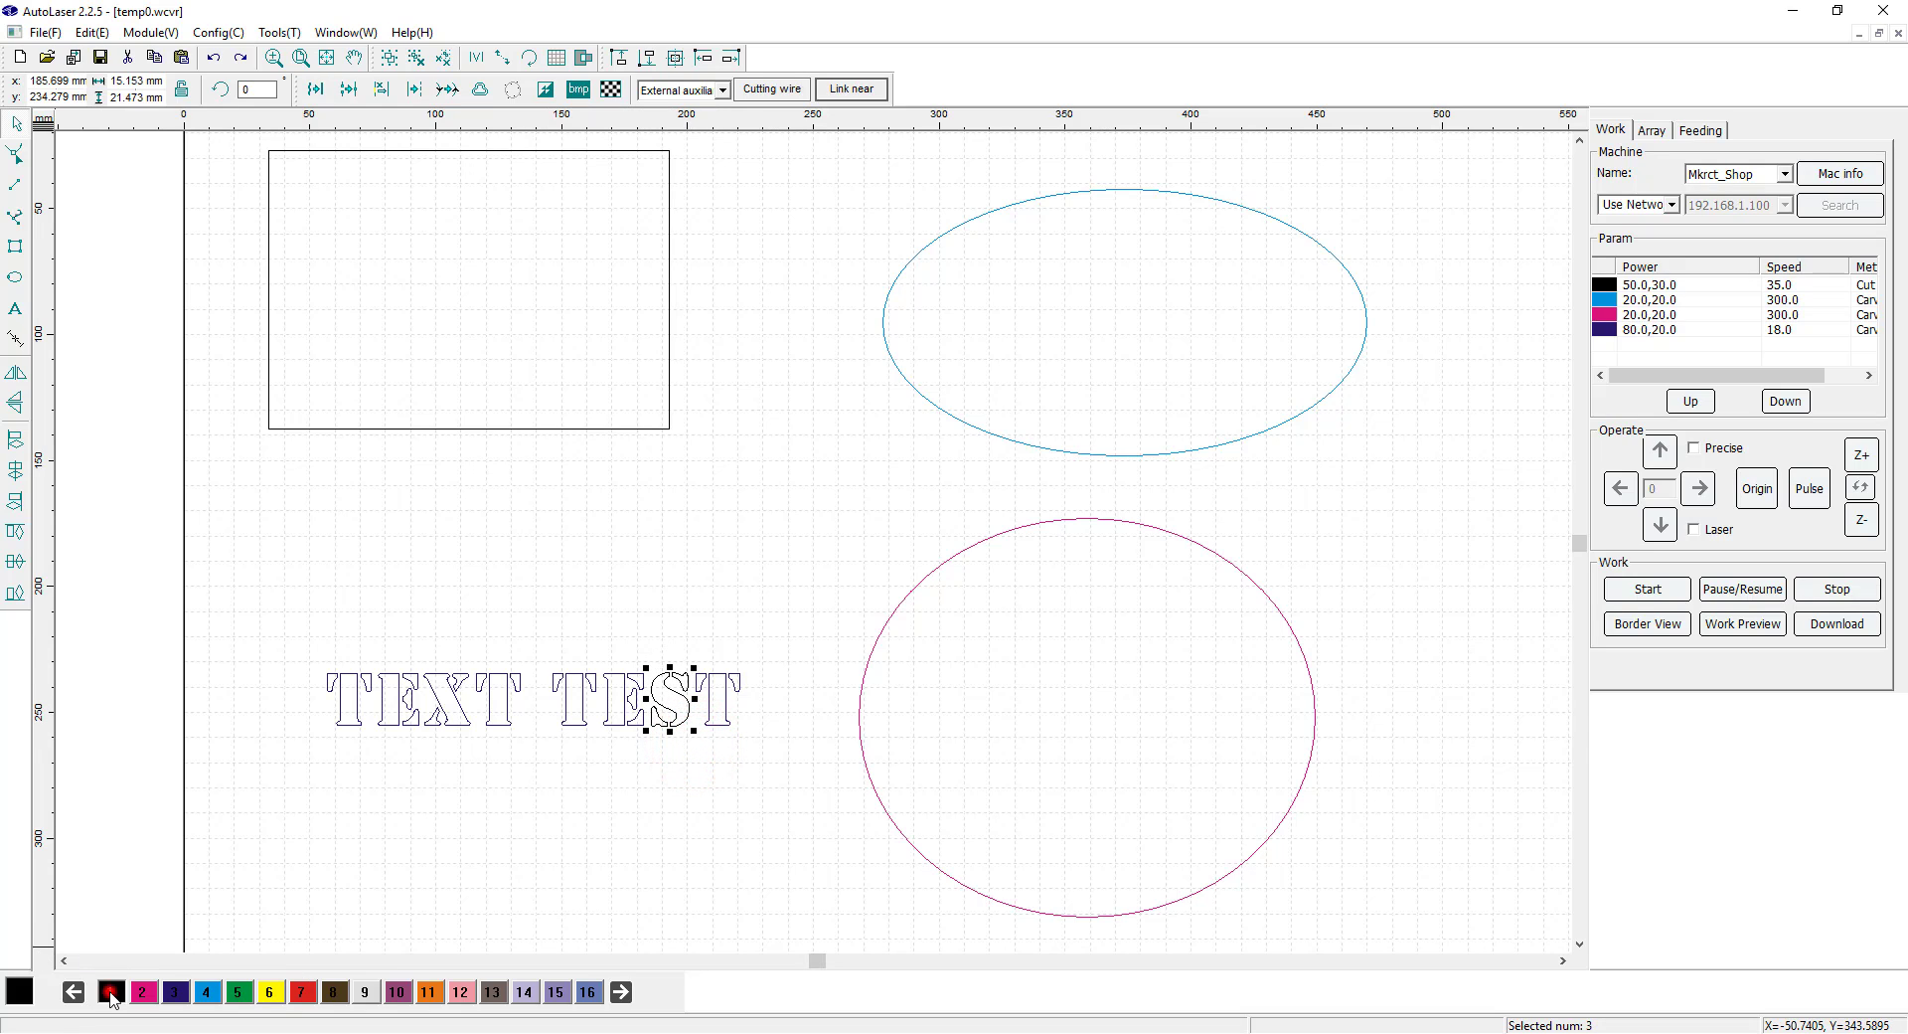
click(111, 991)
Step: Toggle the filled display of the shapes on and off, and undo the letter S's layer change
click(585, 58)
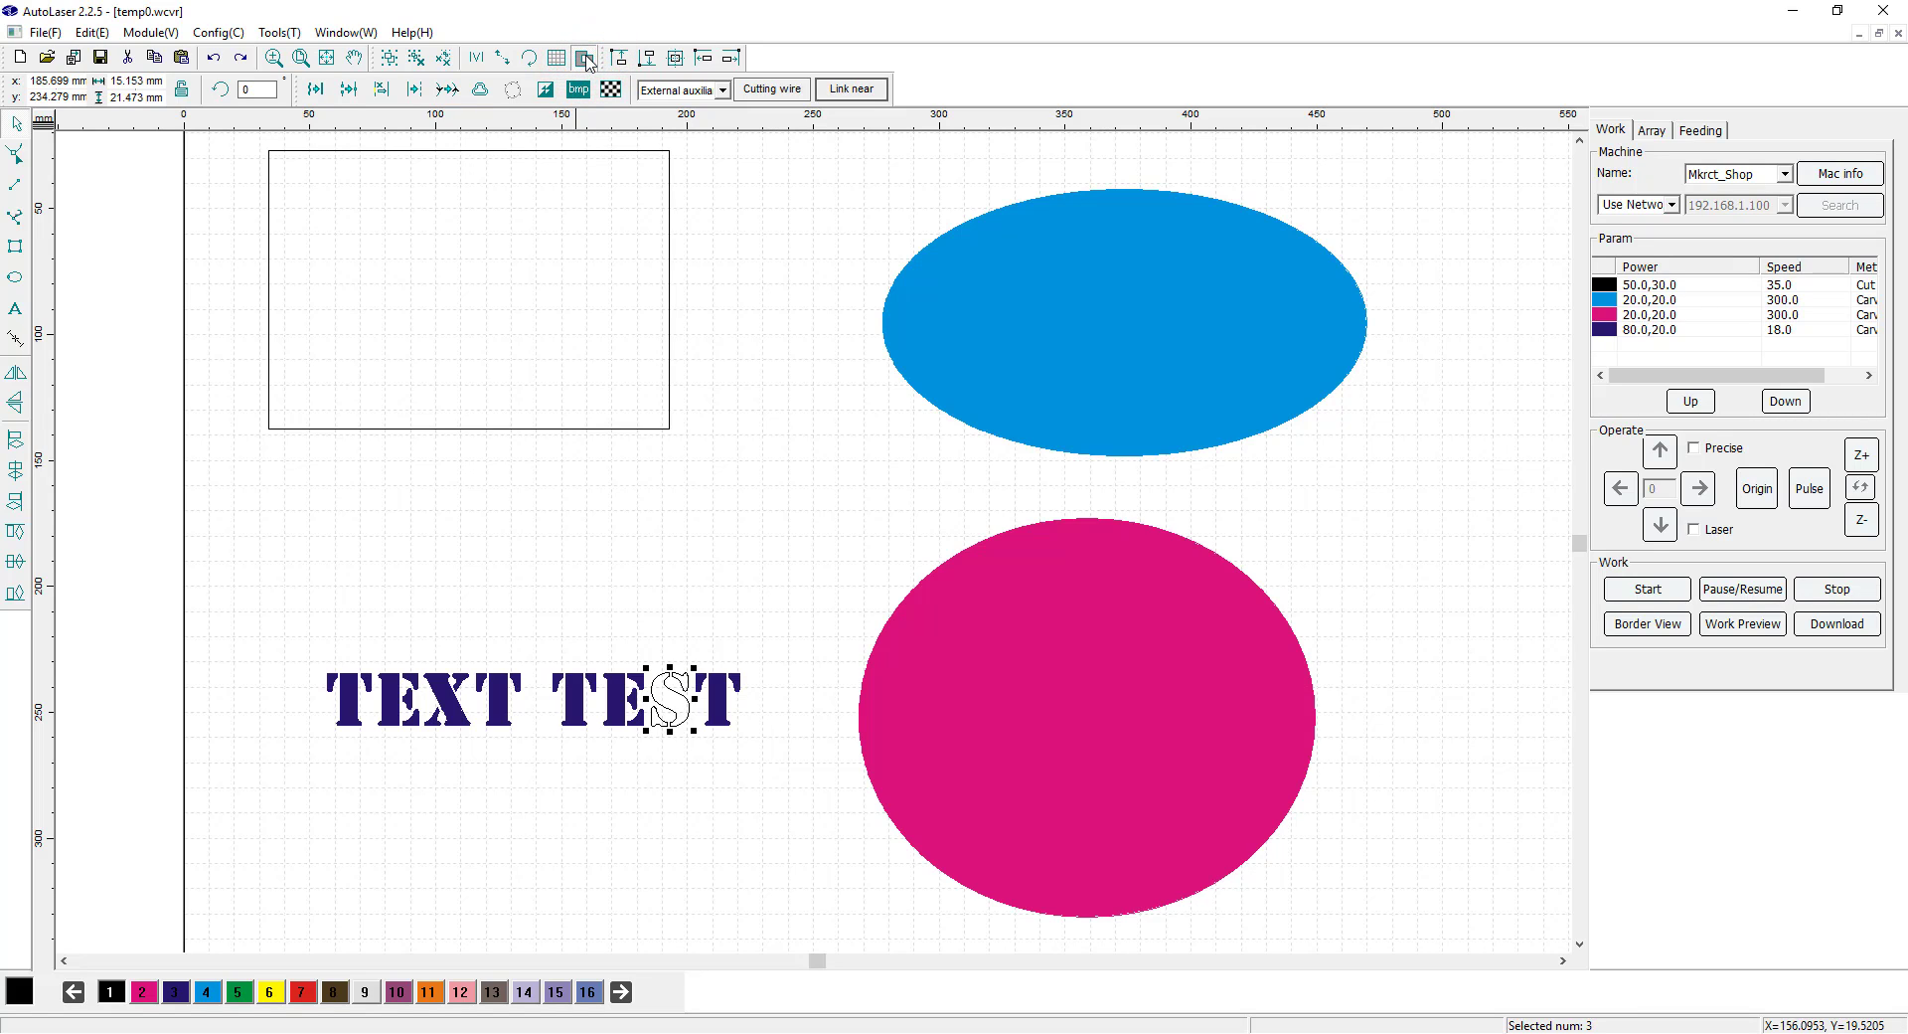
click(580, 59)
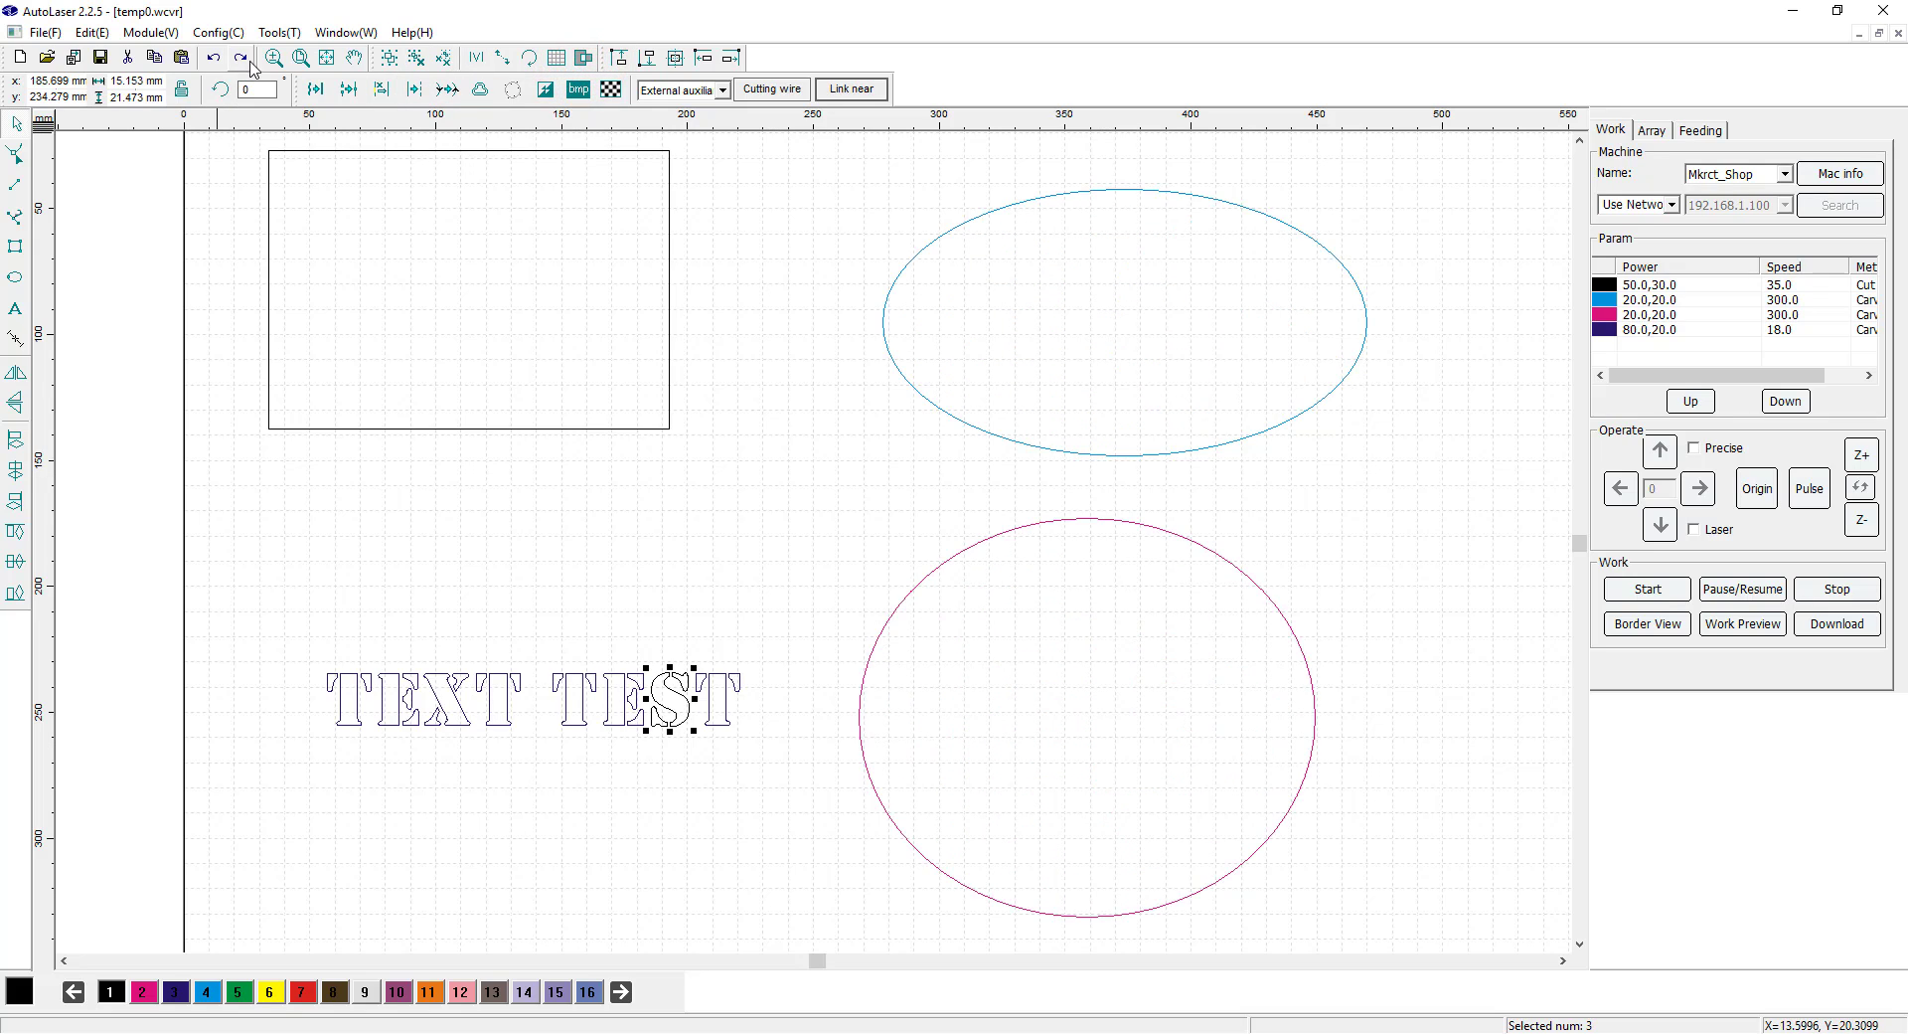
click(214, 62)
click(673, 788)
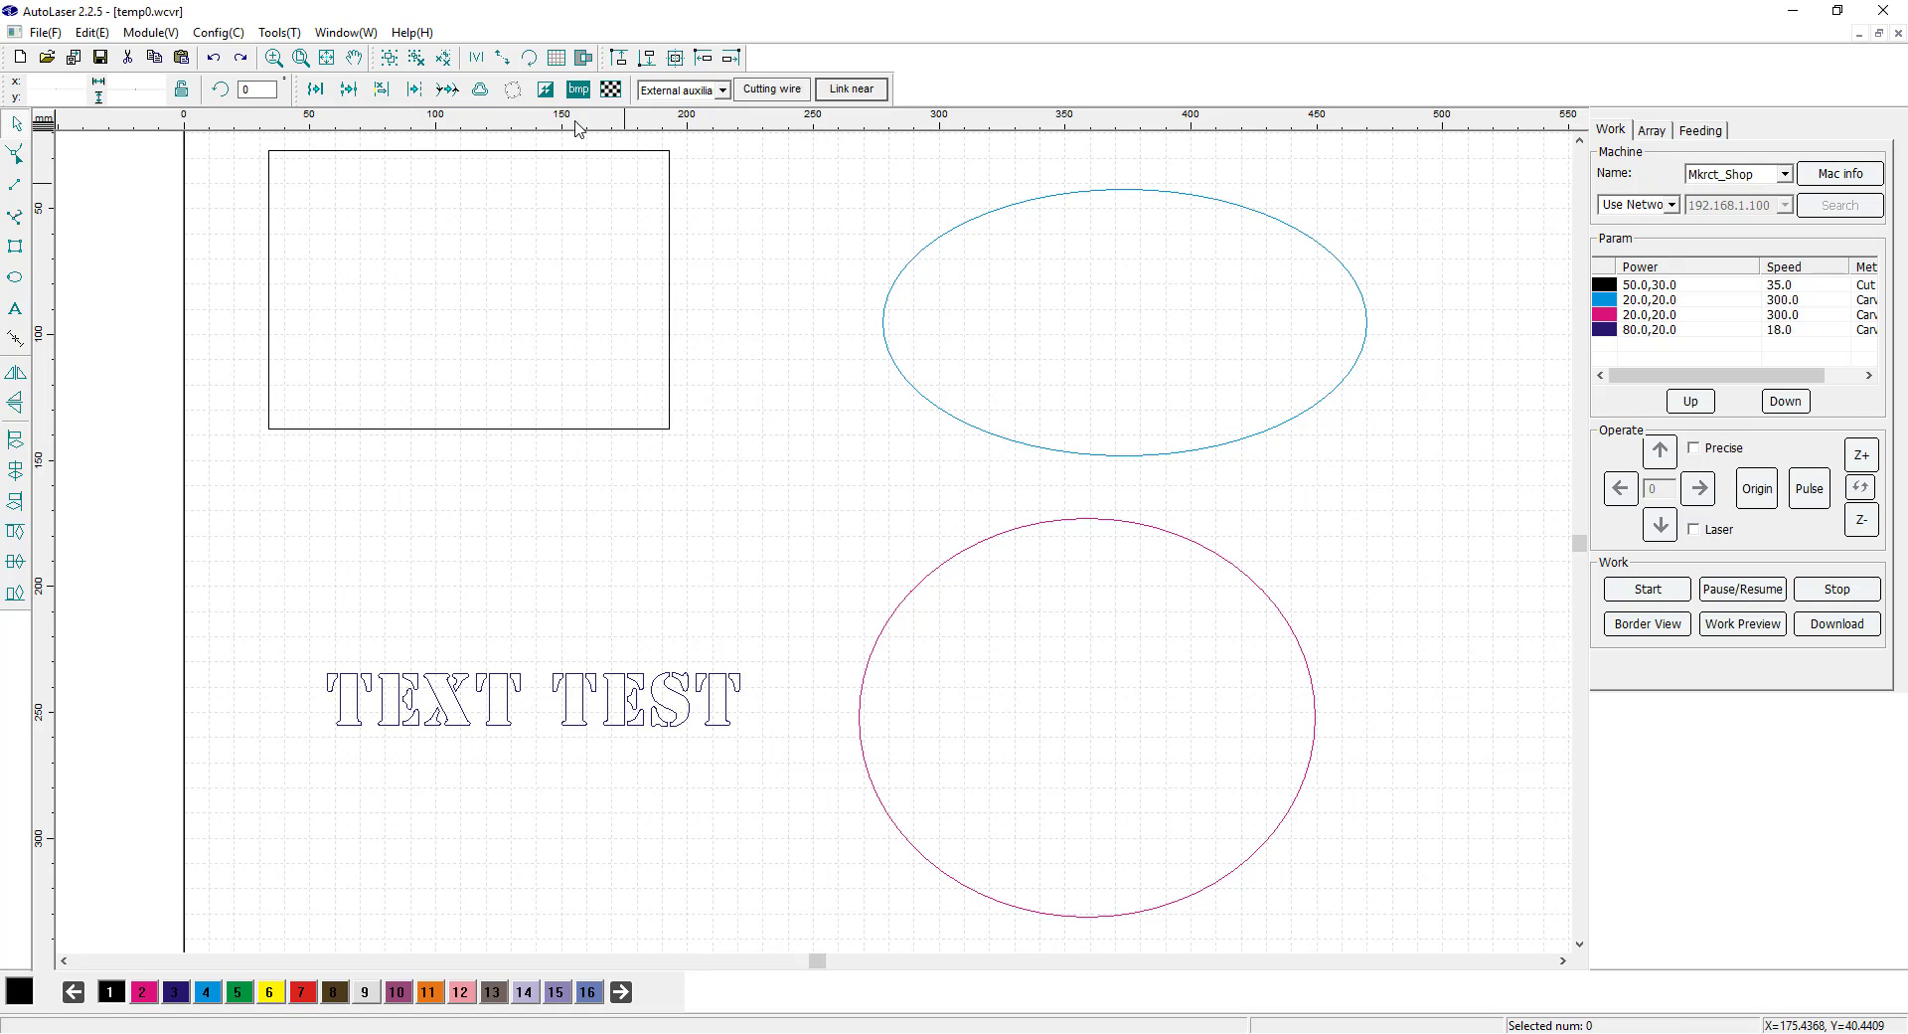
Step: Show the processing order numbers on the drawing and move the dark blue text layer up one position
click(476, 60)
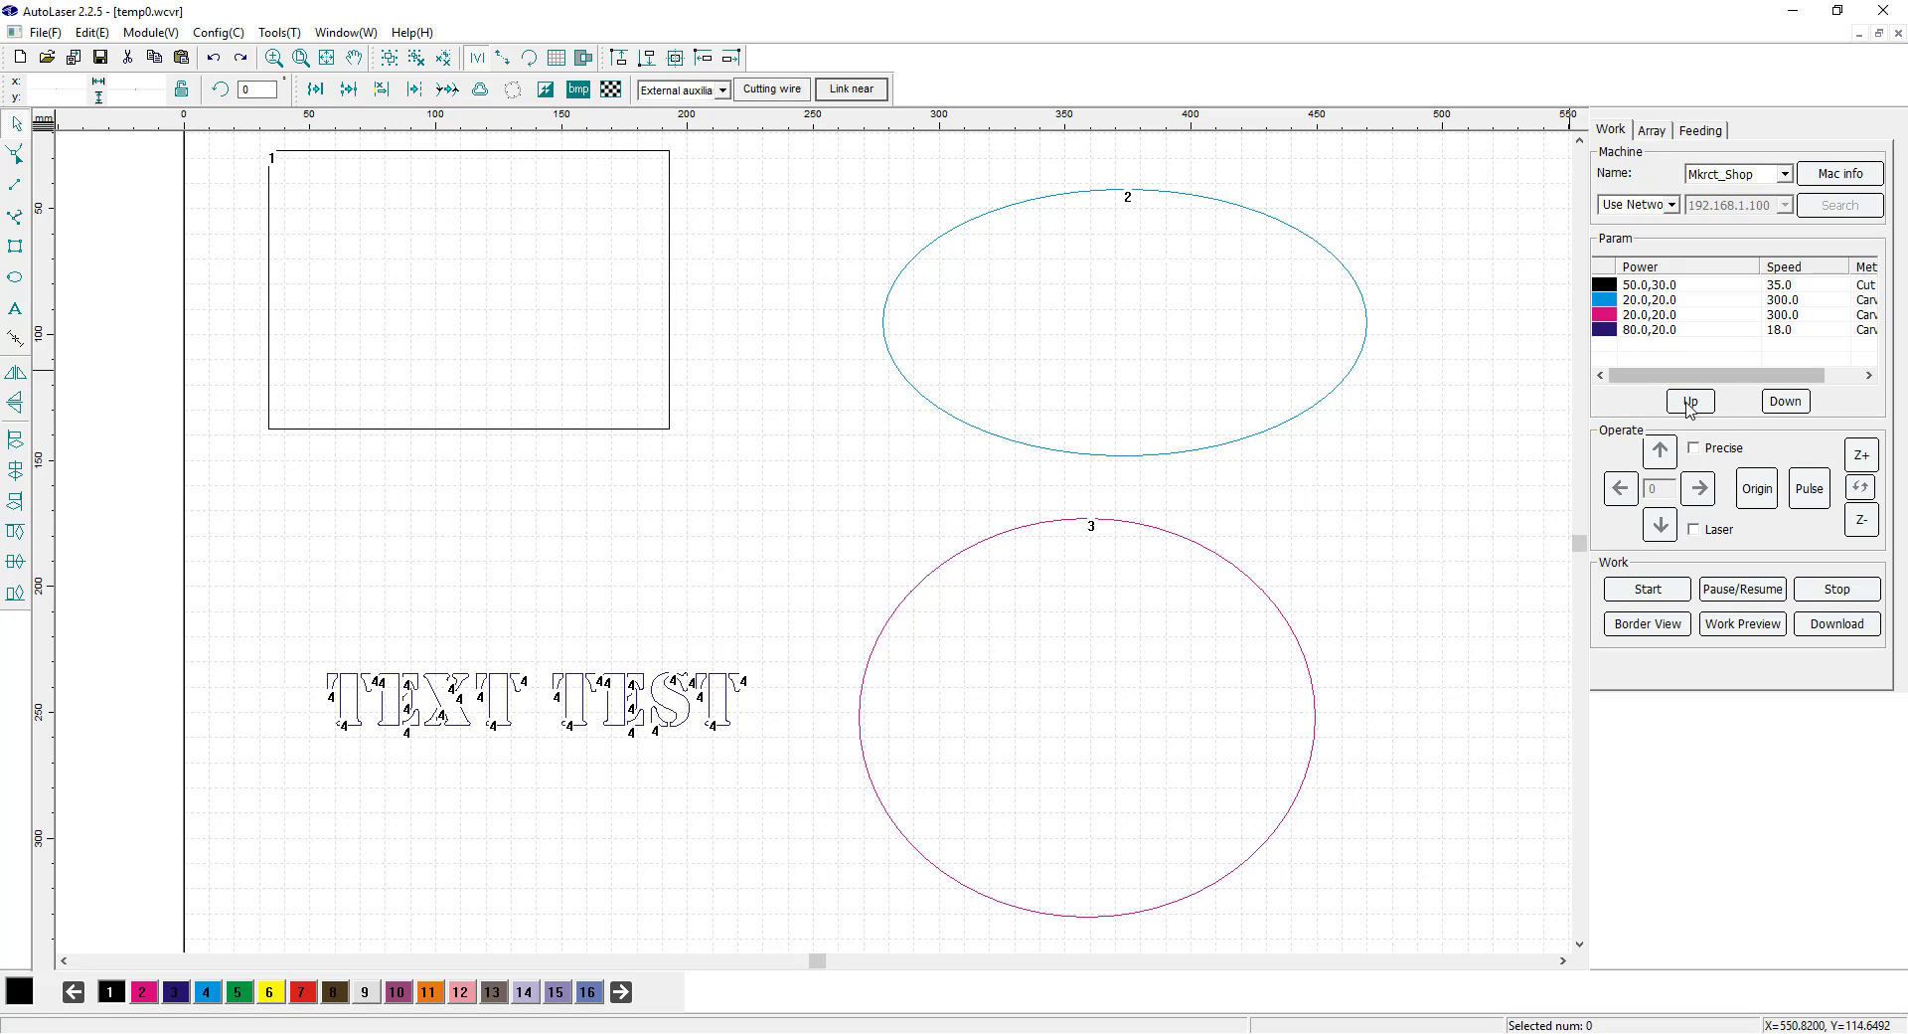
click(1650, 329)
click(1689, 402)
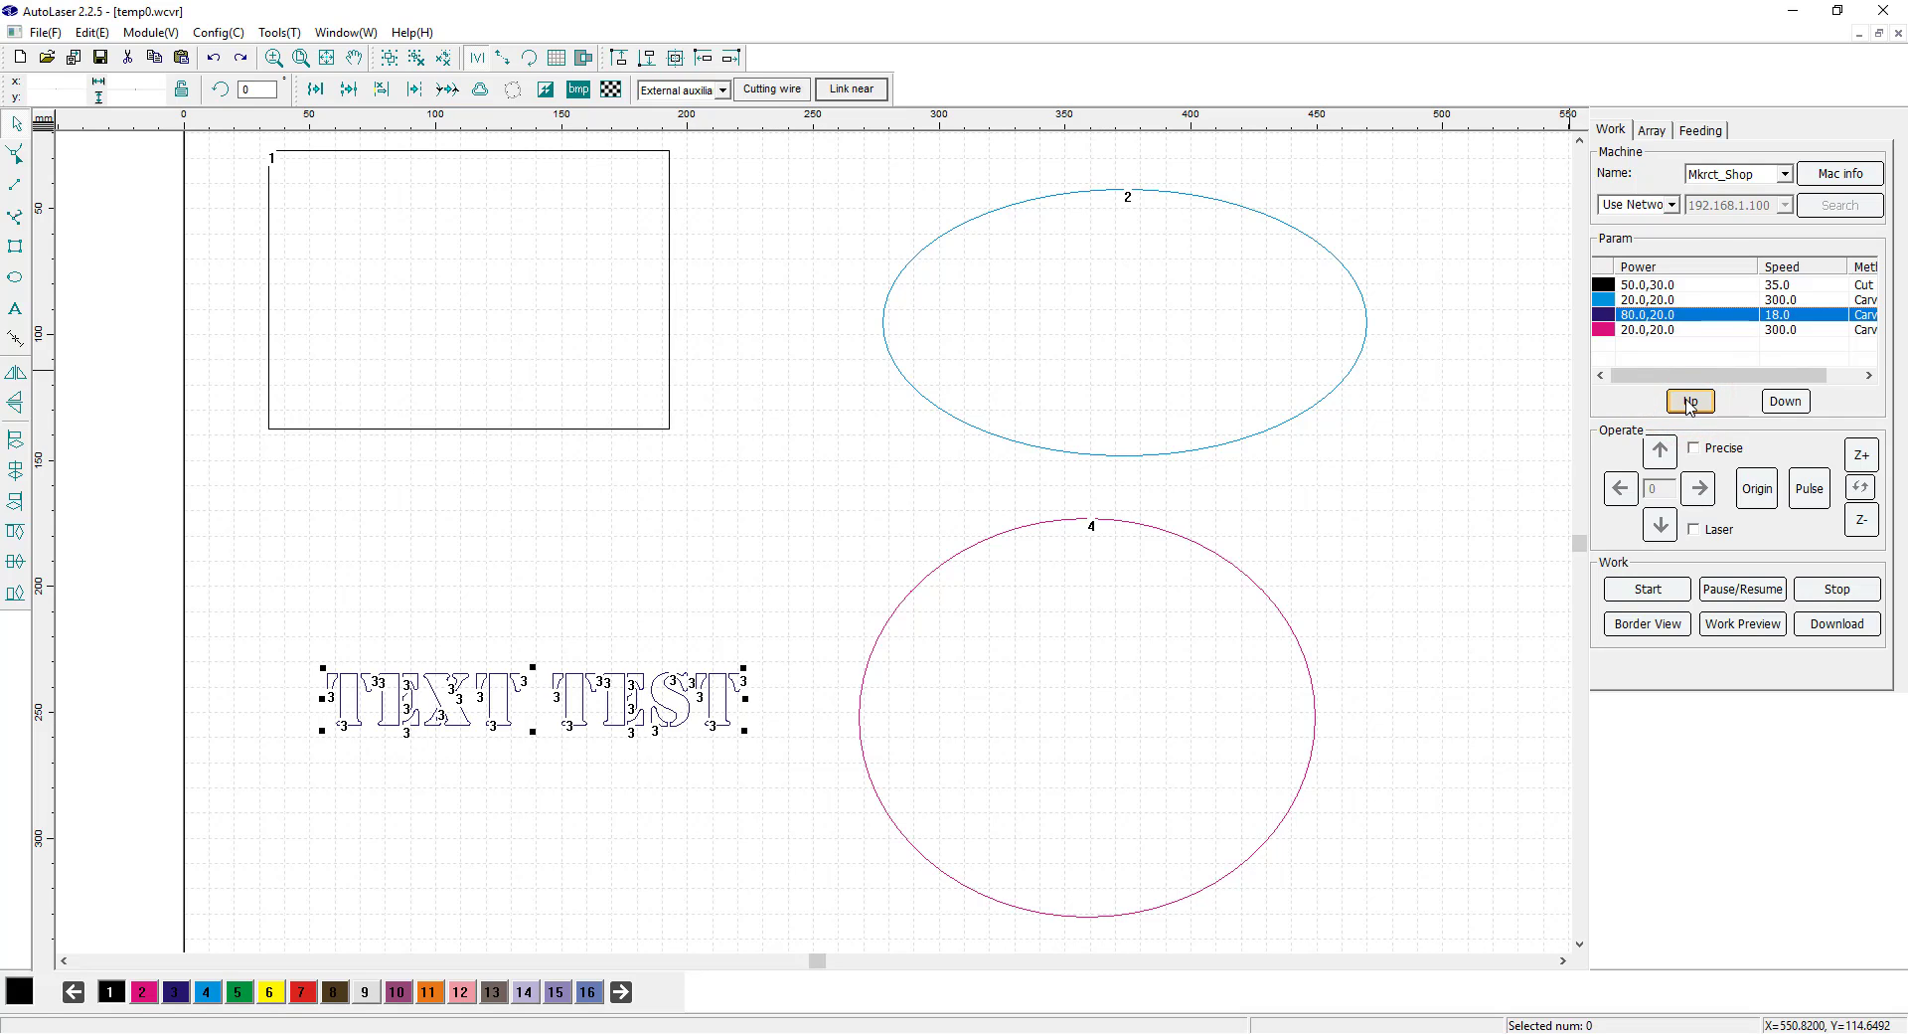
Step: Move the dark blue text layer up to second place, and then down to the end of the processing order
click(1689, 401)
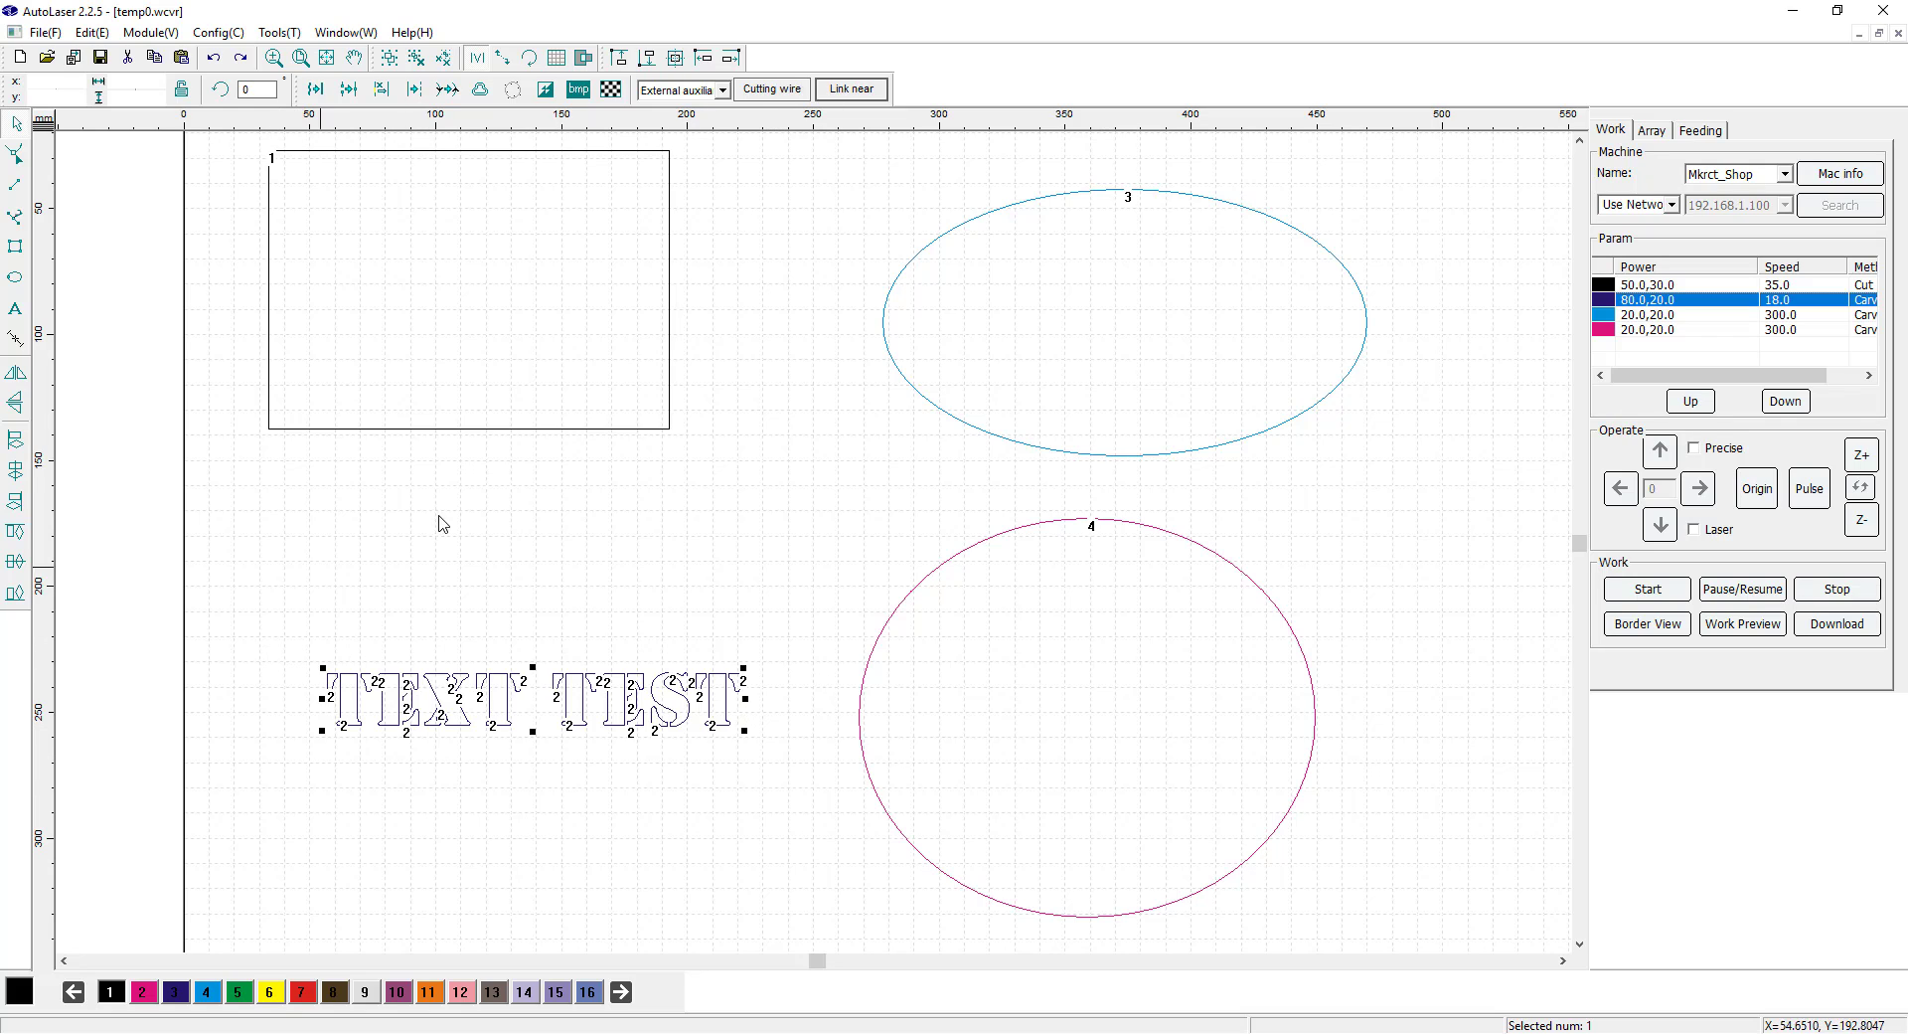
click(1785, 402)
click(1785, 402)
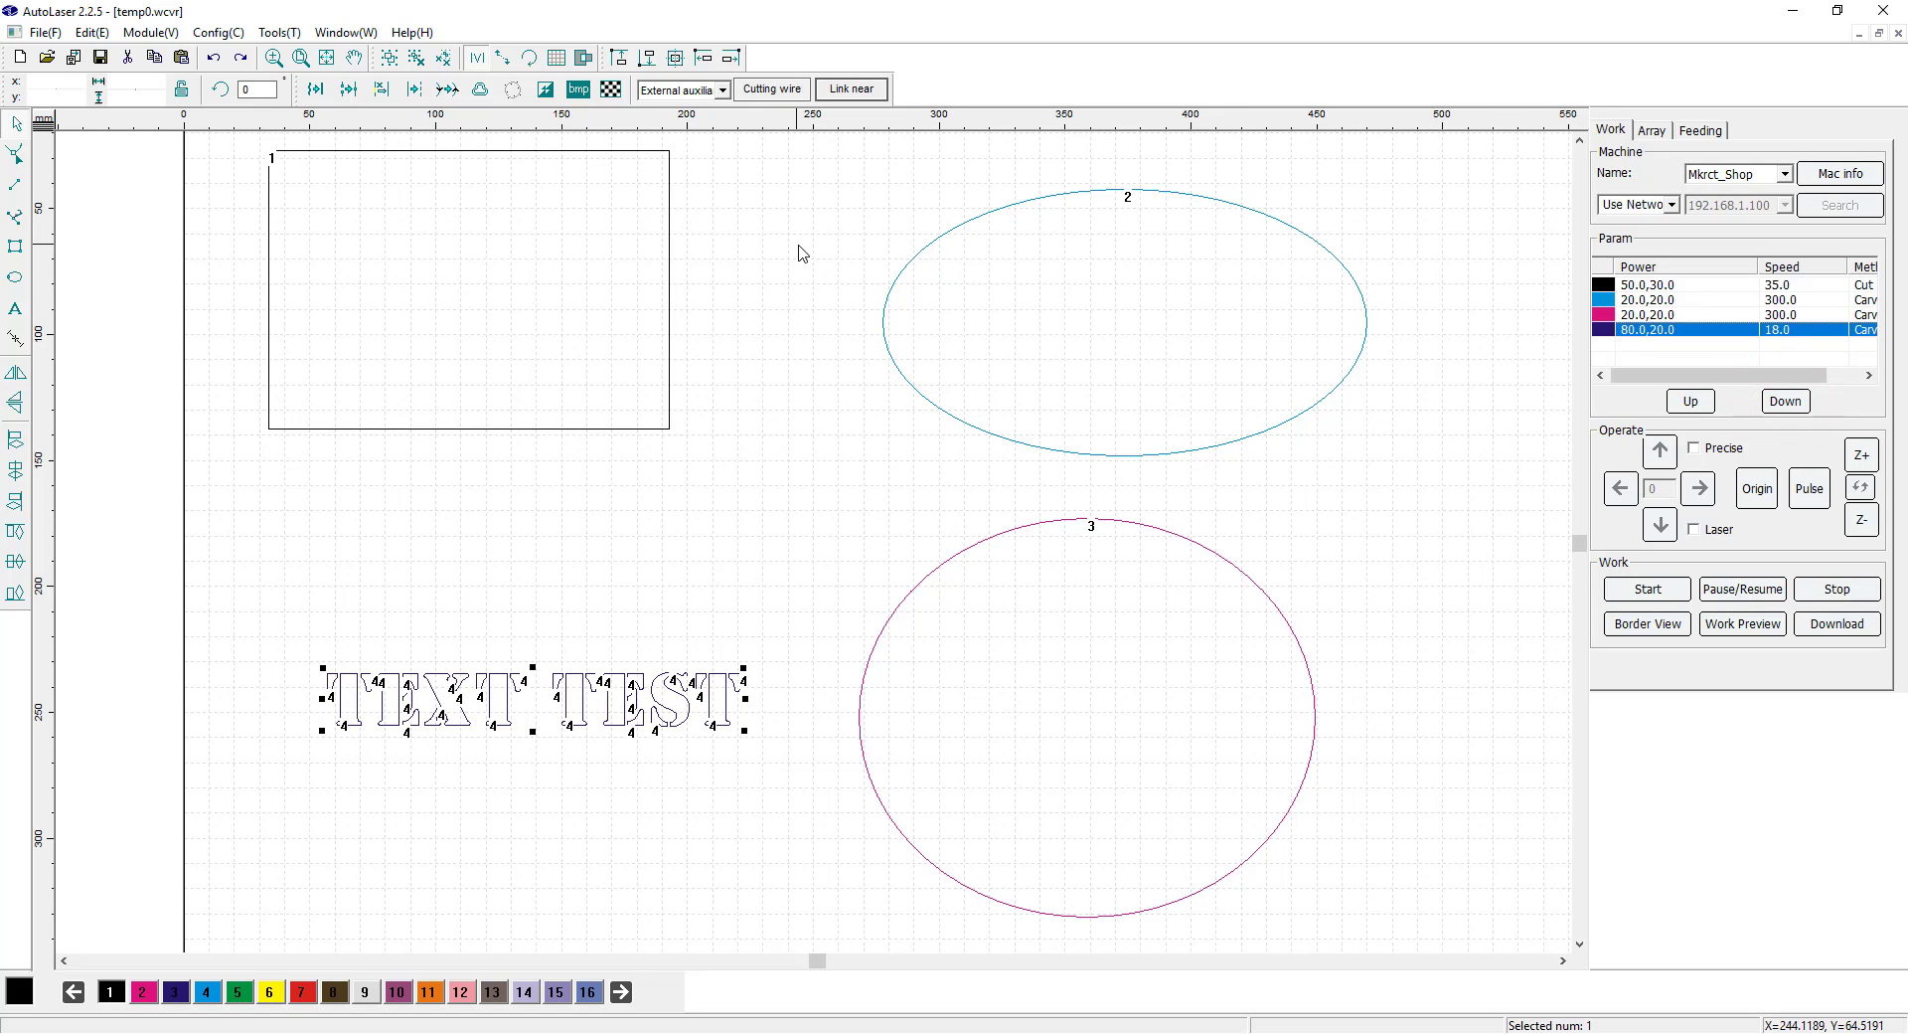
Step: Hide the processing order numbers and show the jumper lines and cutting direction of the shapes
click(500, 60)
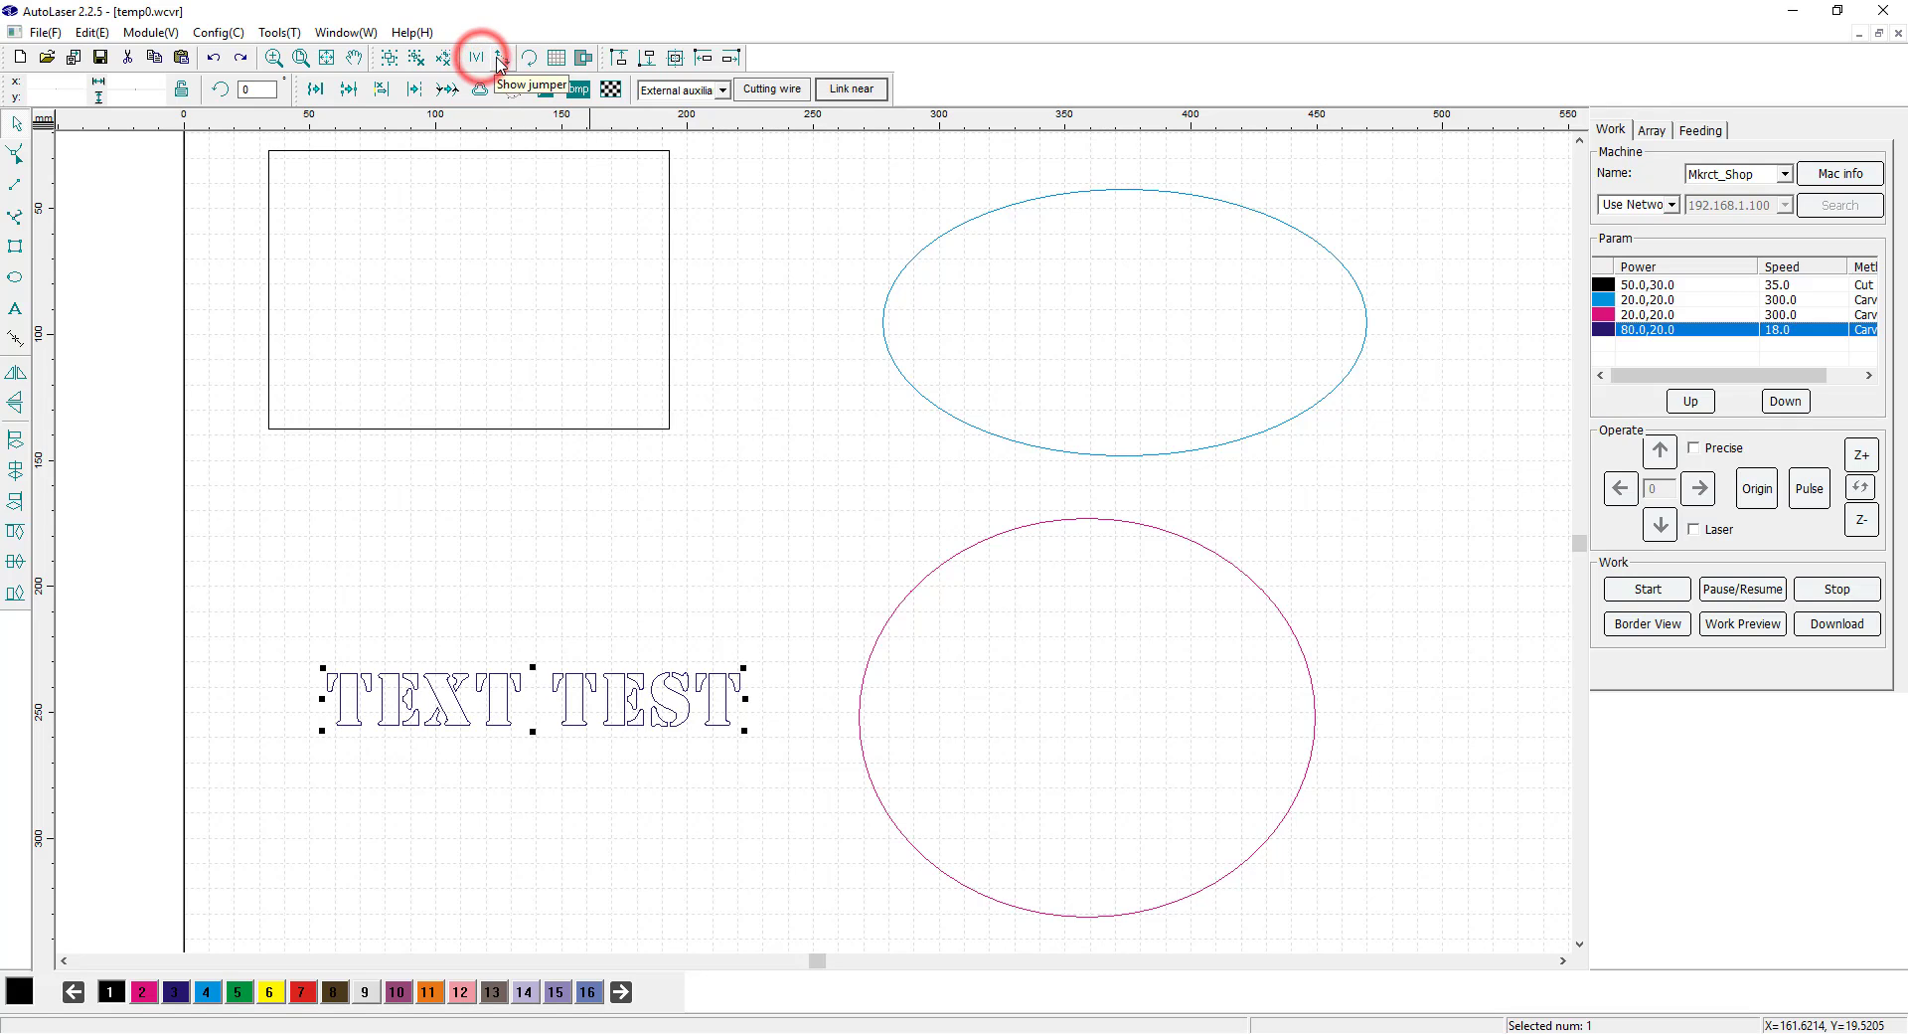
click(500, 59)
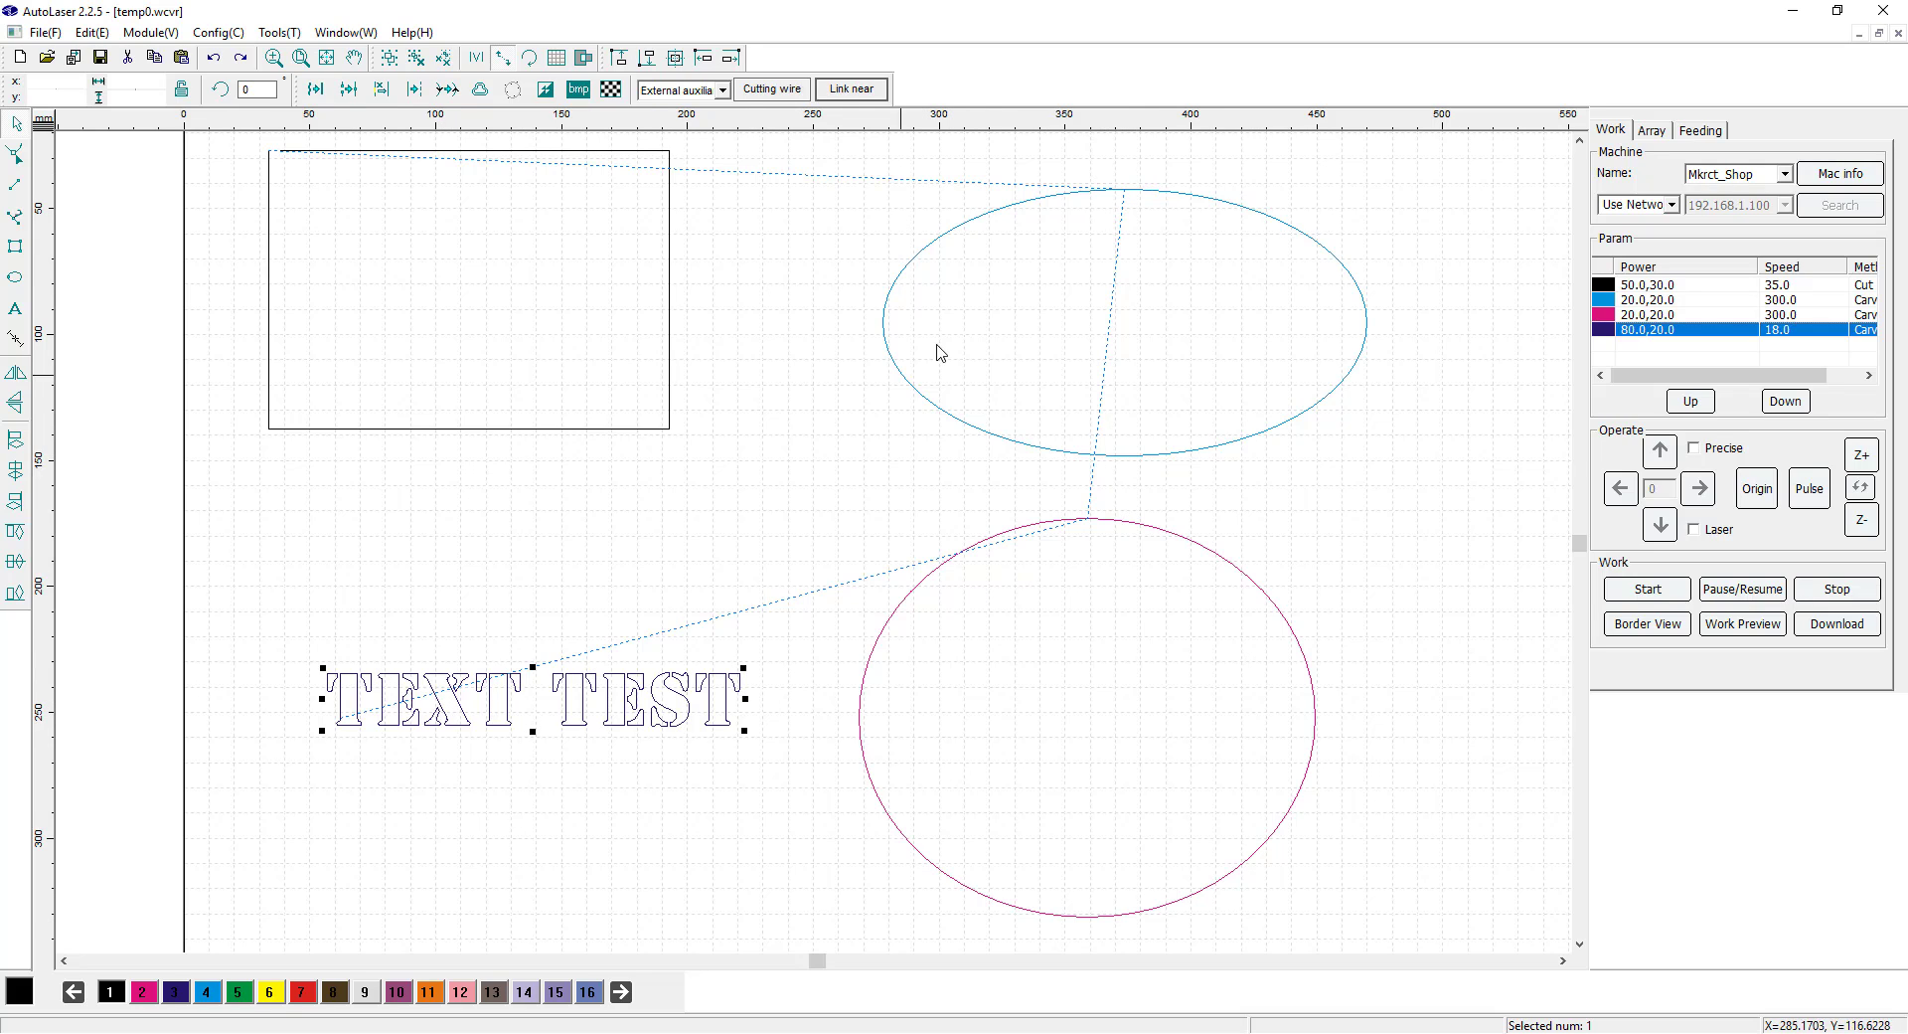
click(528, 57)
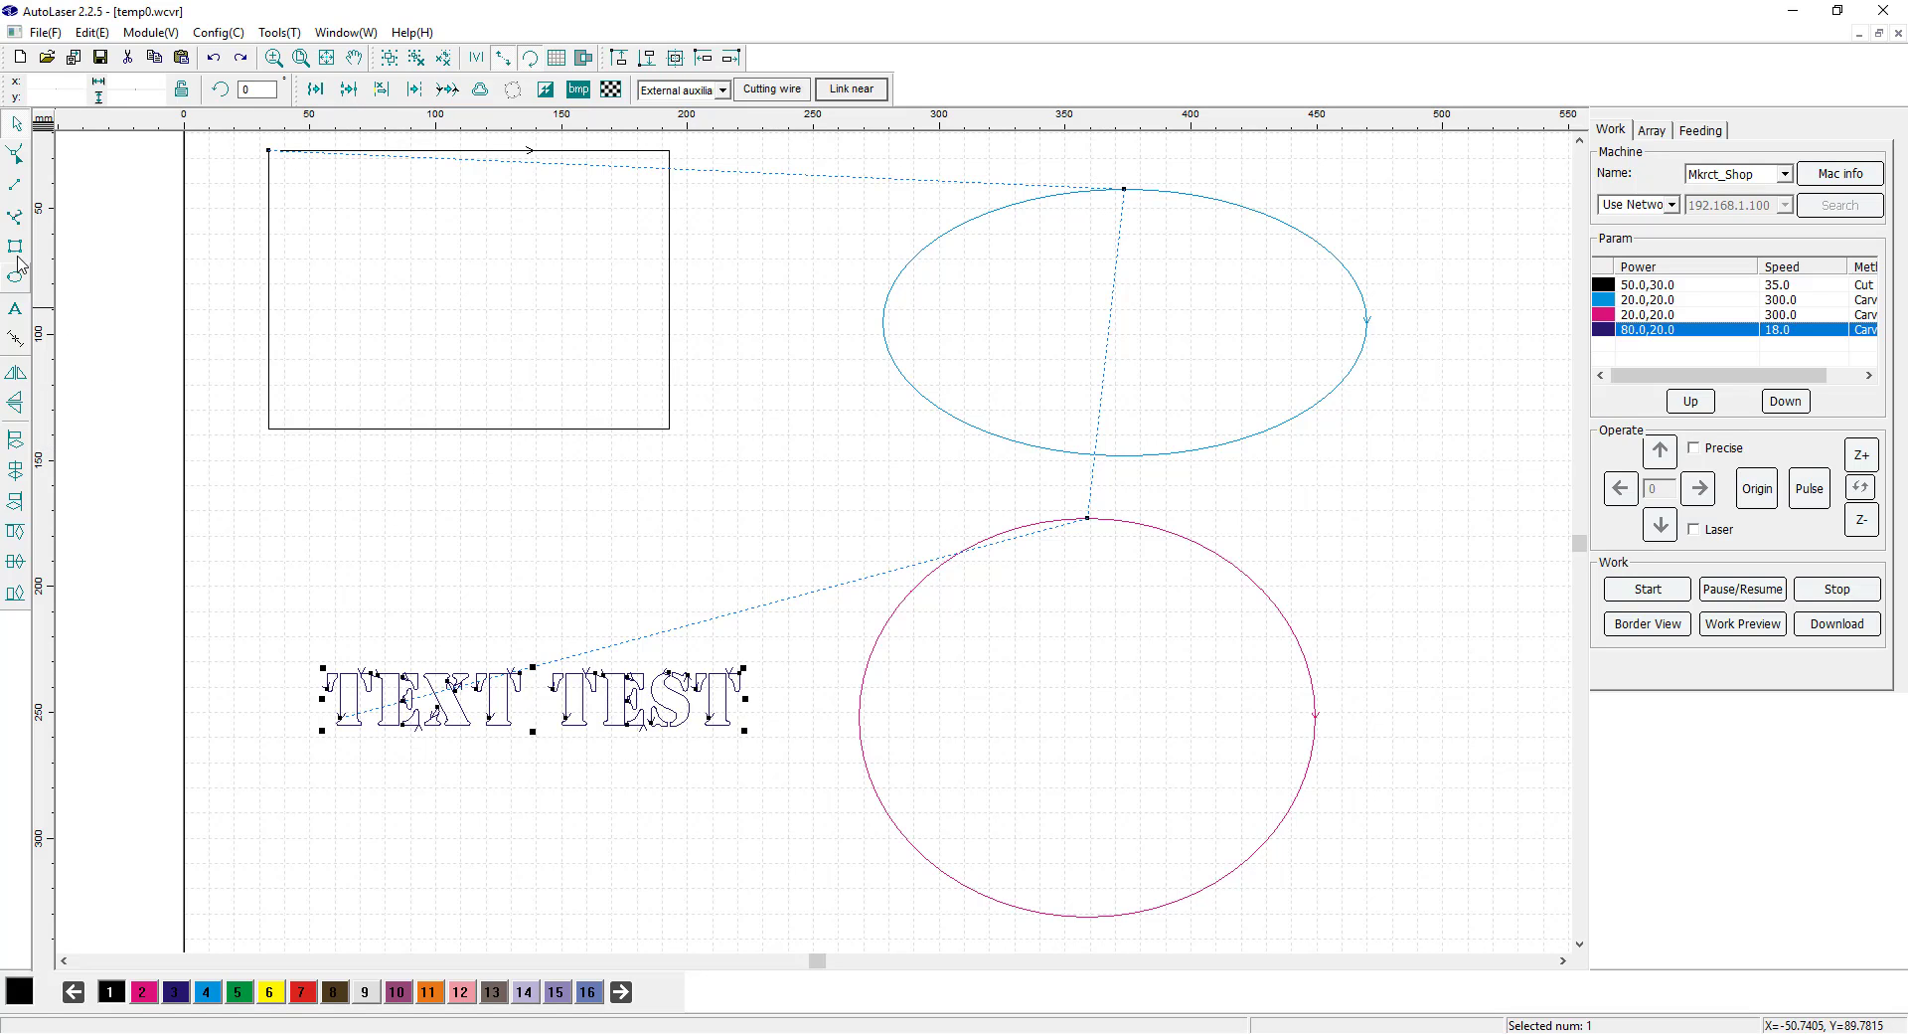
click(15, 184)
click(383, 511)
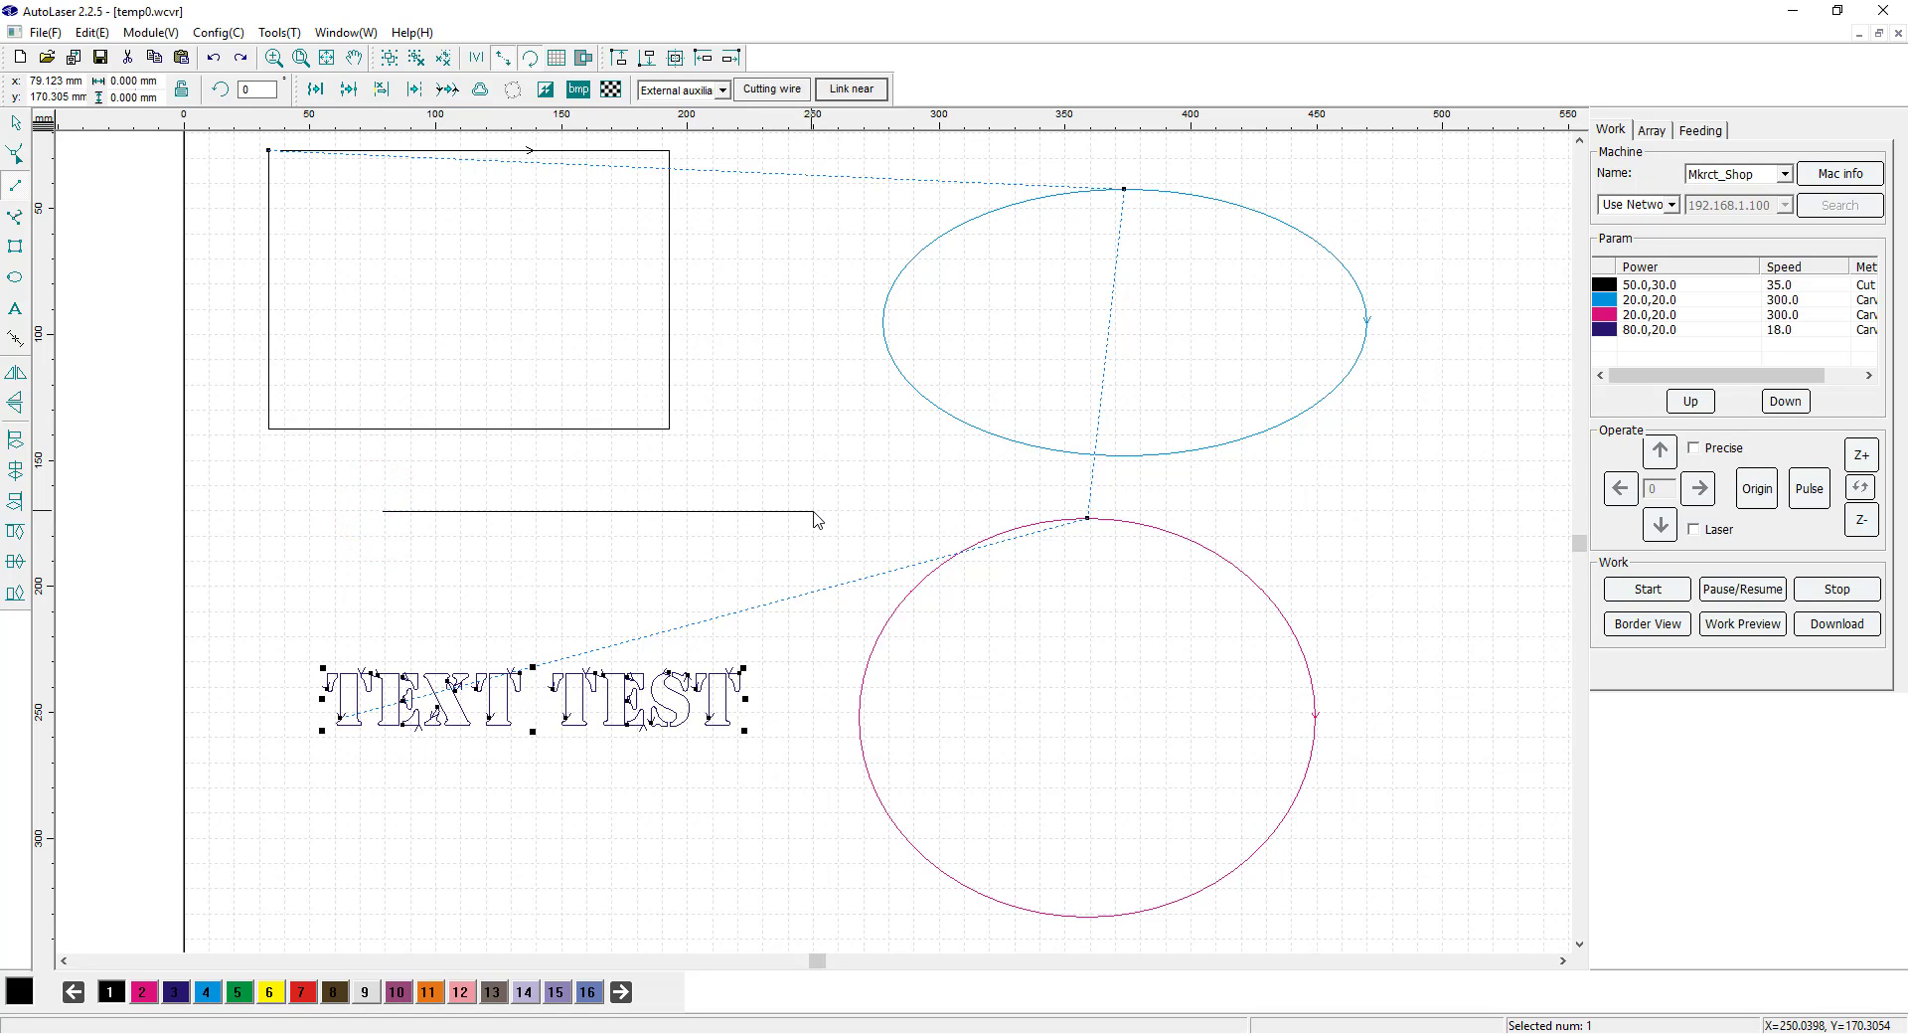
right_click(813, 517)
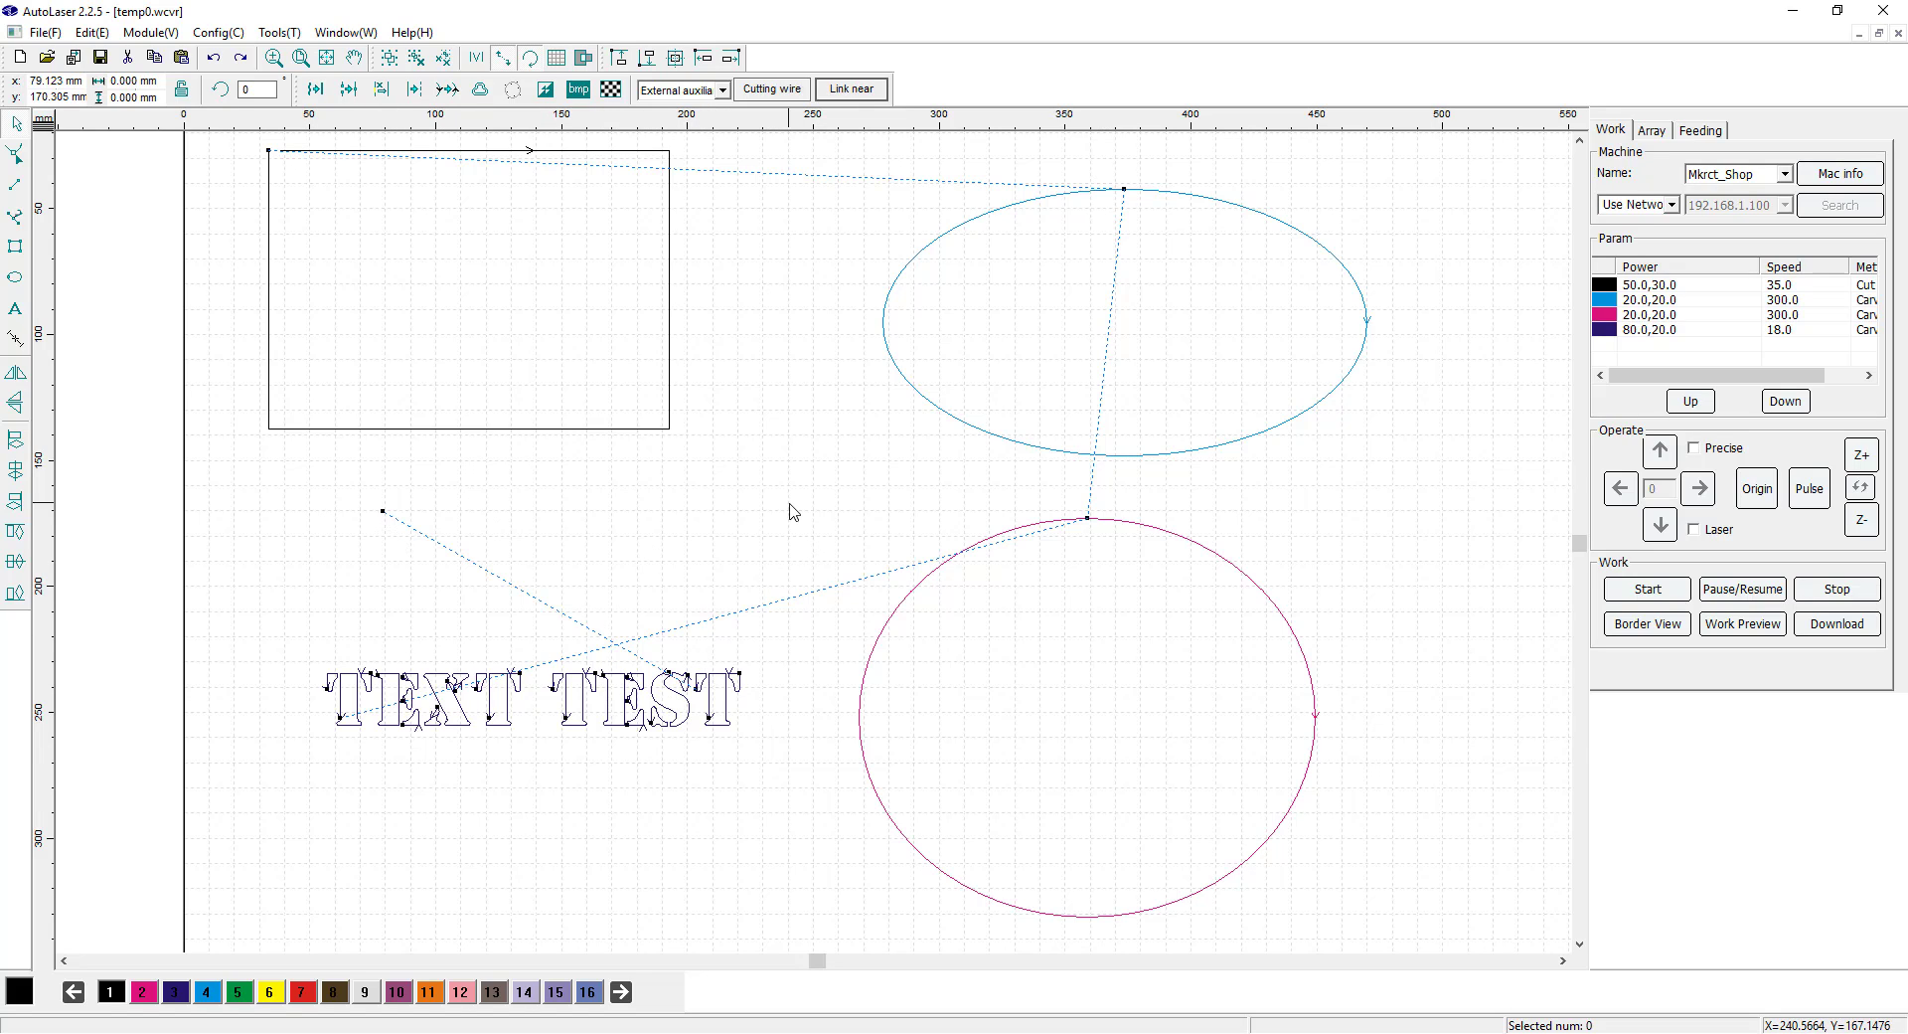
click(212, 57)
Step: Draw a nearly horizontal black line about 160 mm long between the rectangle and the TEXT TEST lettering
click(13, 182)
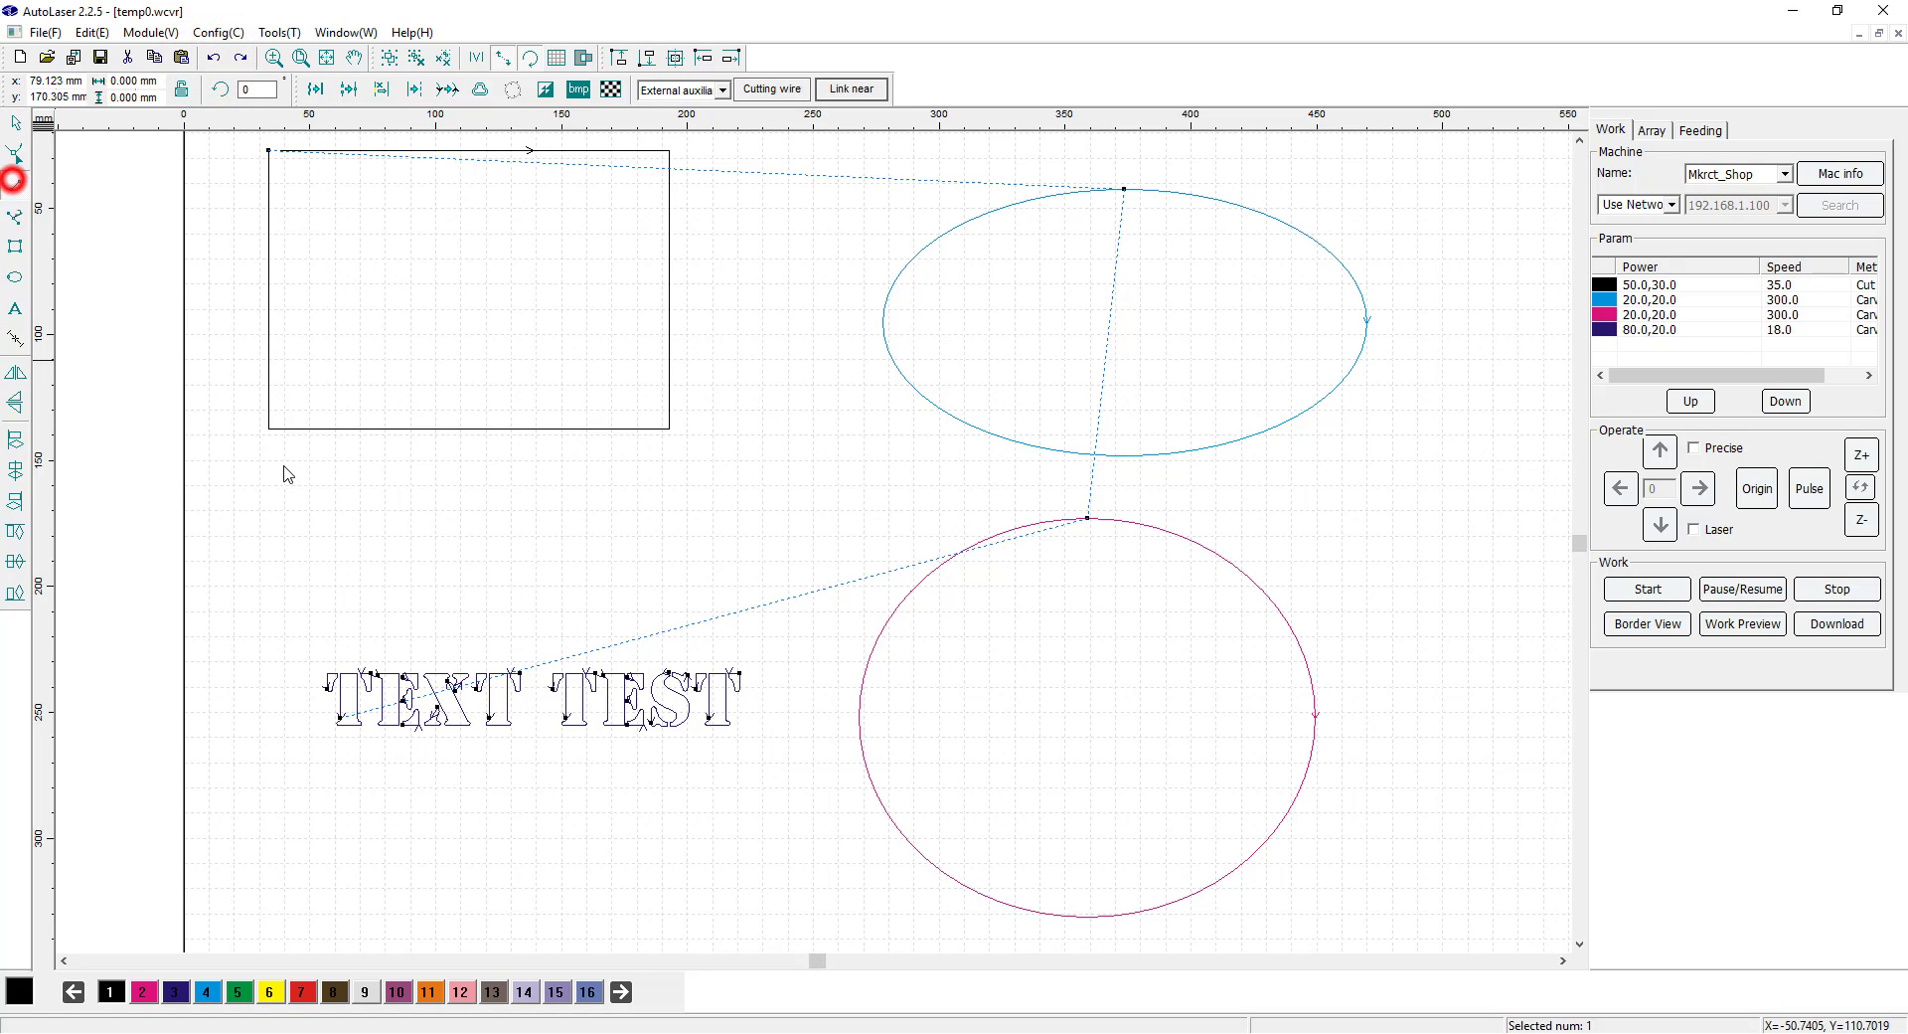
click(364, 516)
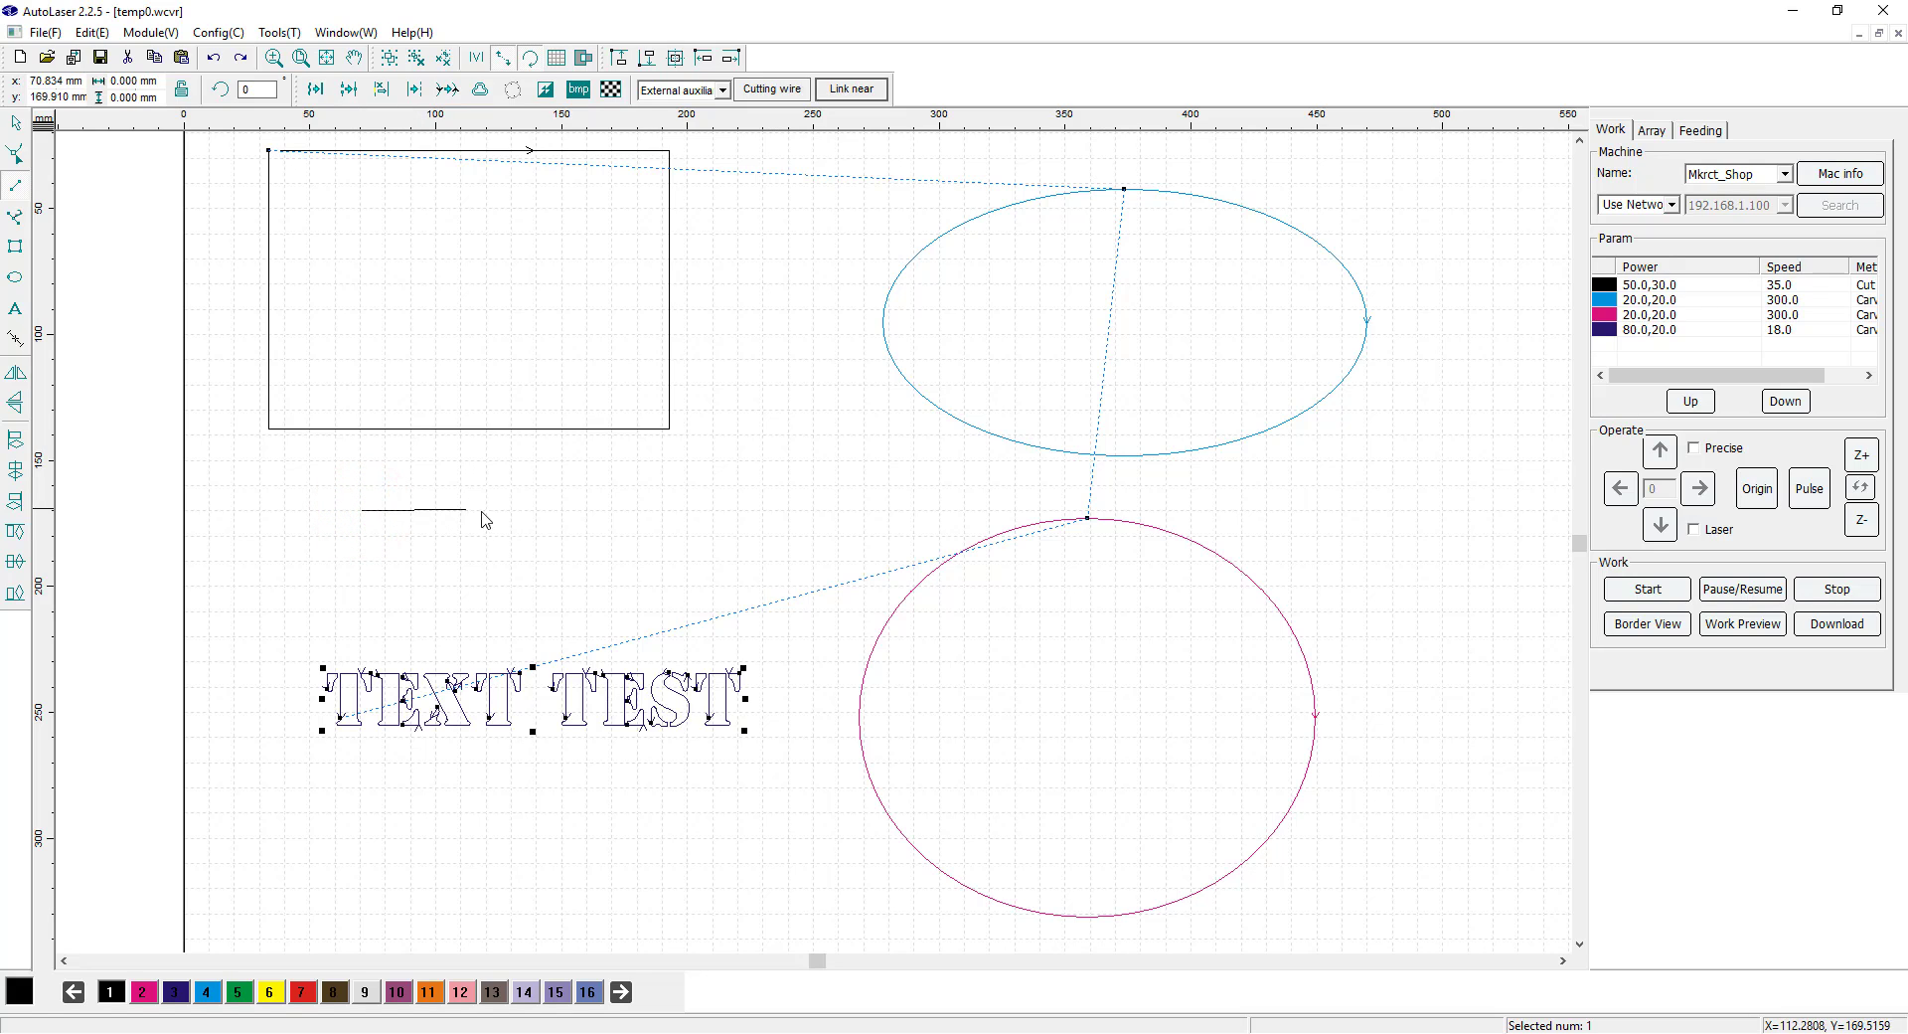
click(765, 512)
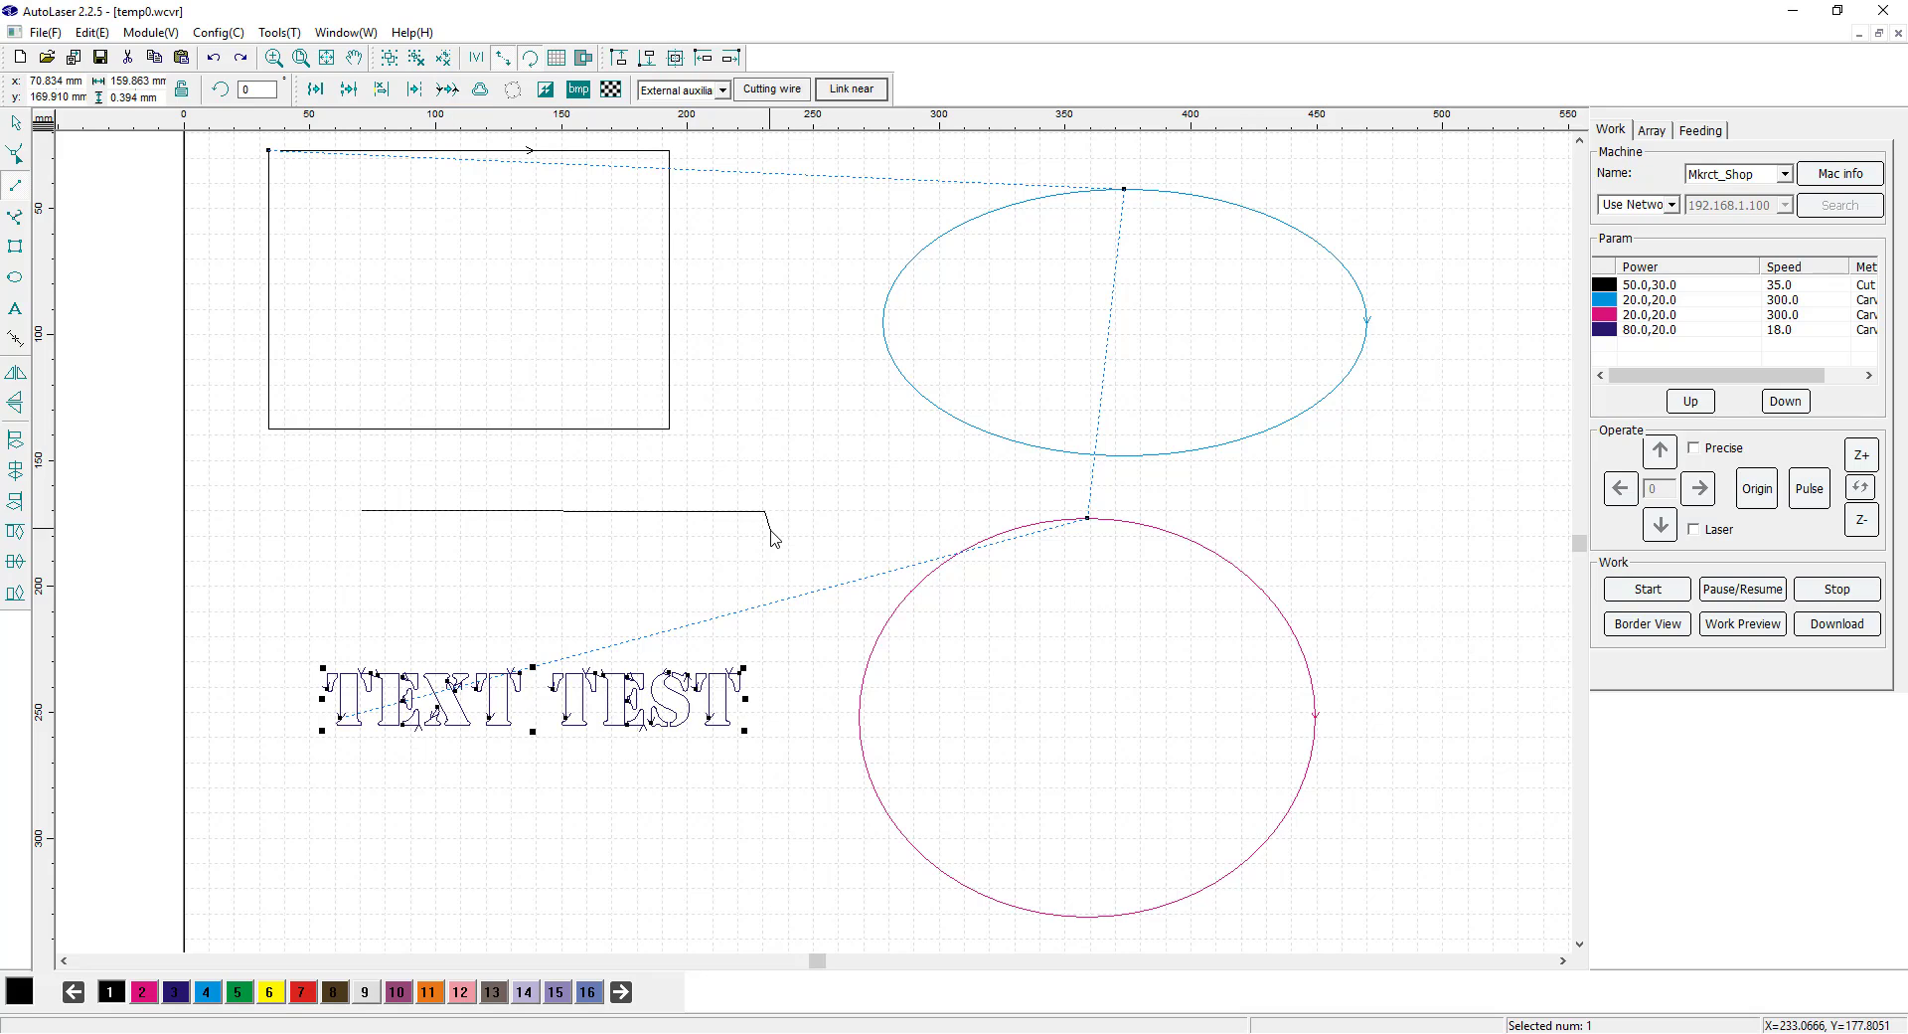
key(Escape)
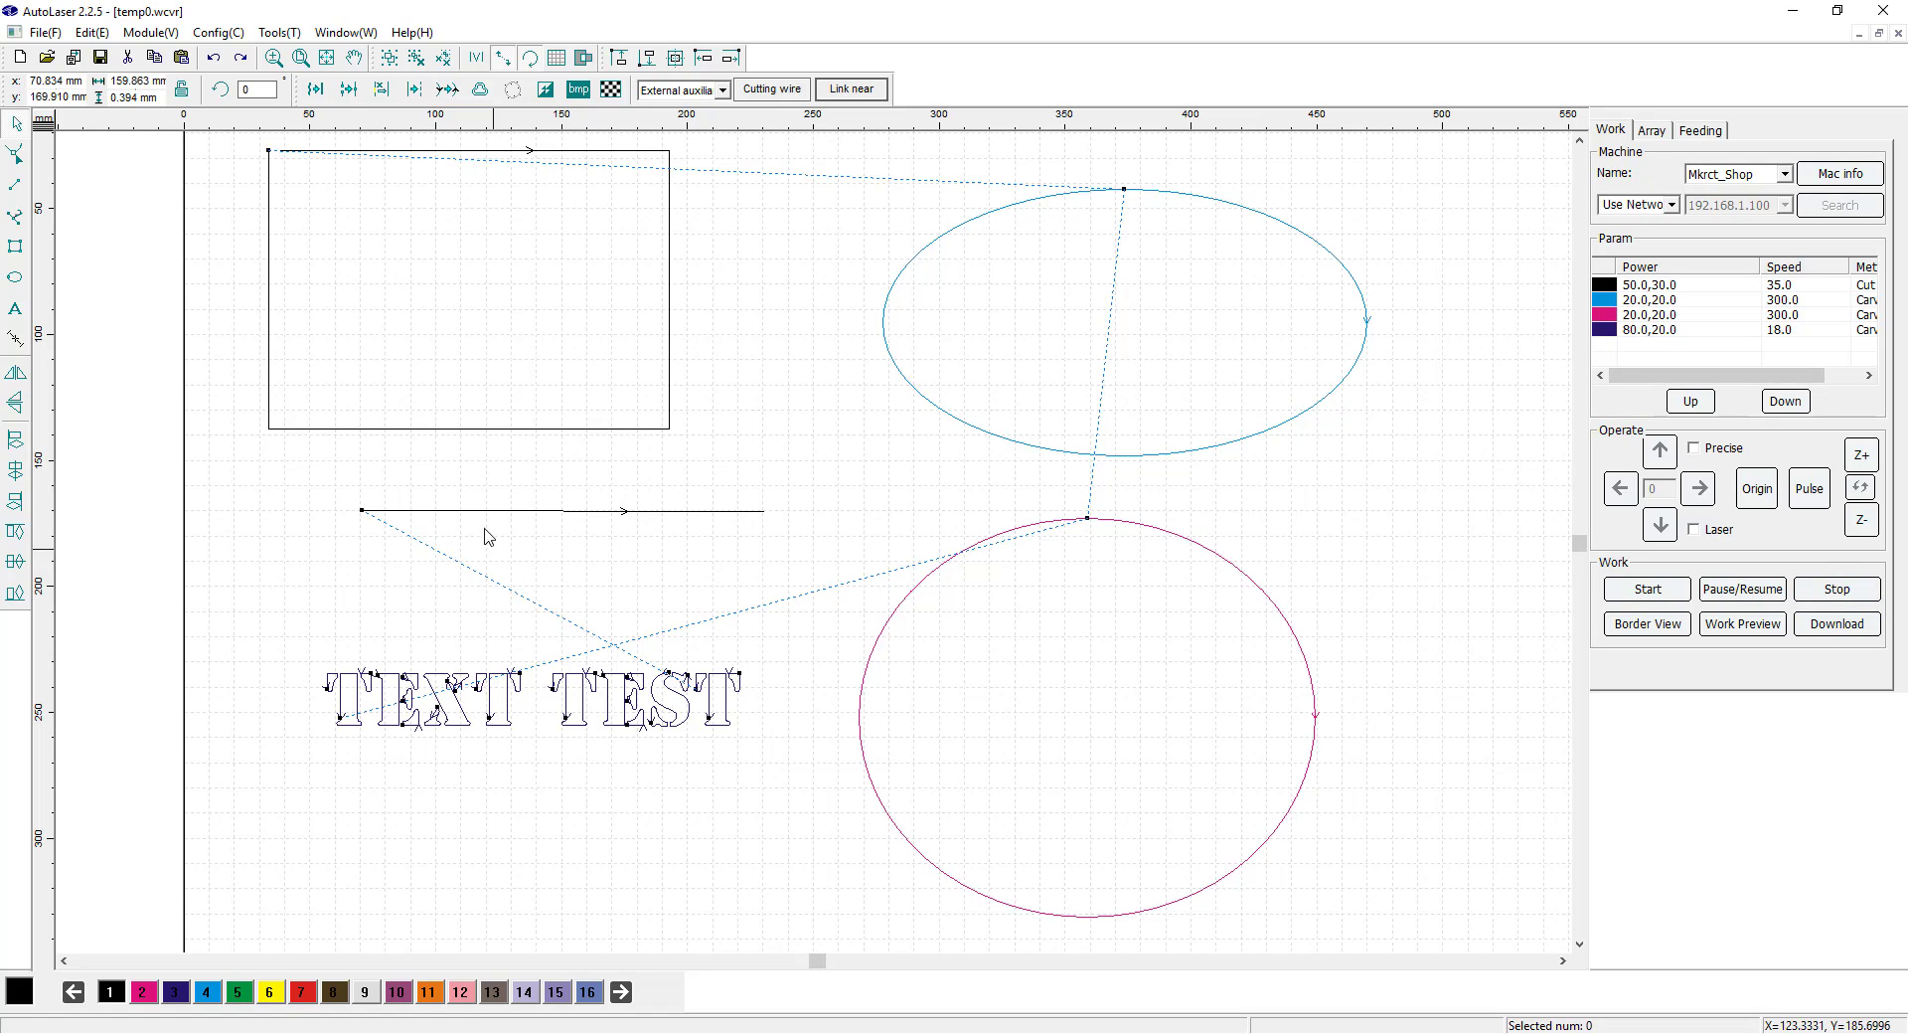
Step: Show the processing order numbers and move the black layer down, back up, and down to third place in the order
click(473, 57)
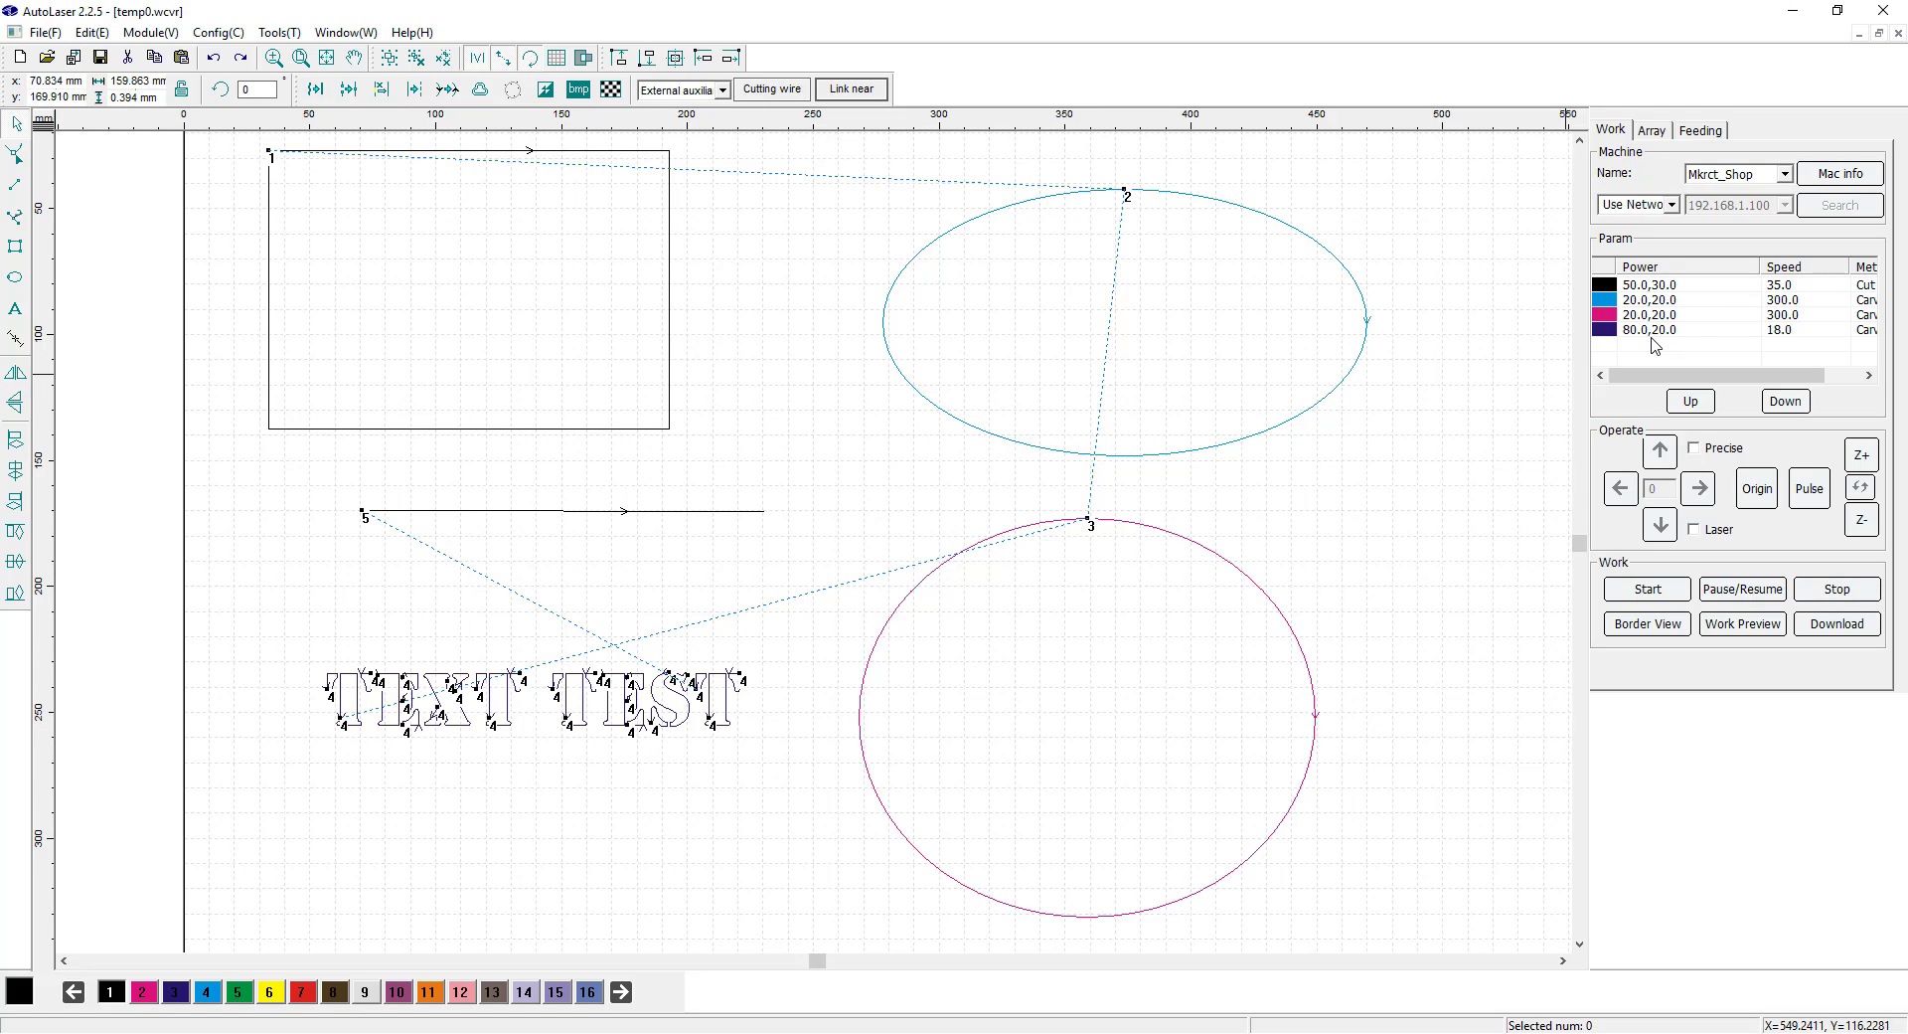
click(1637, 285)
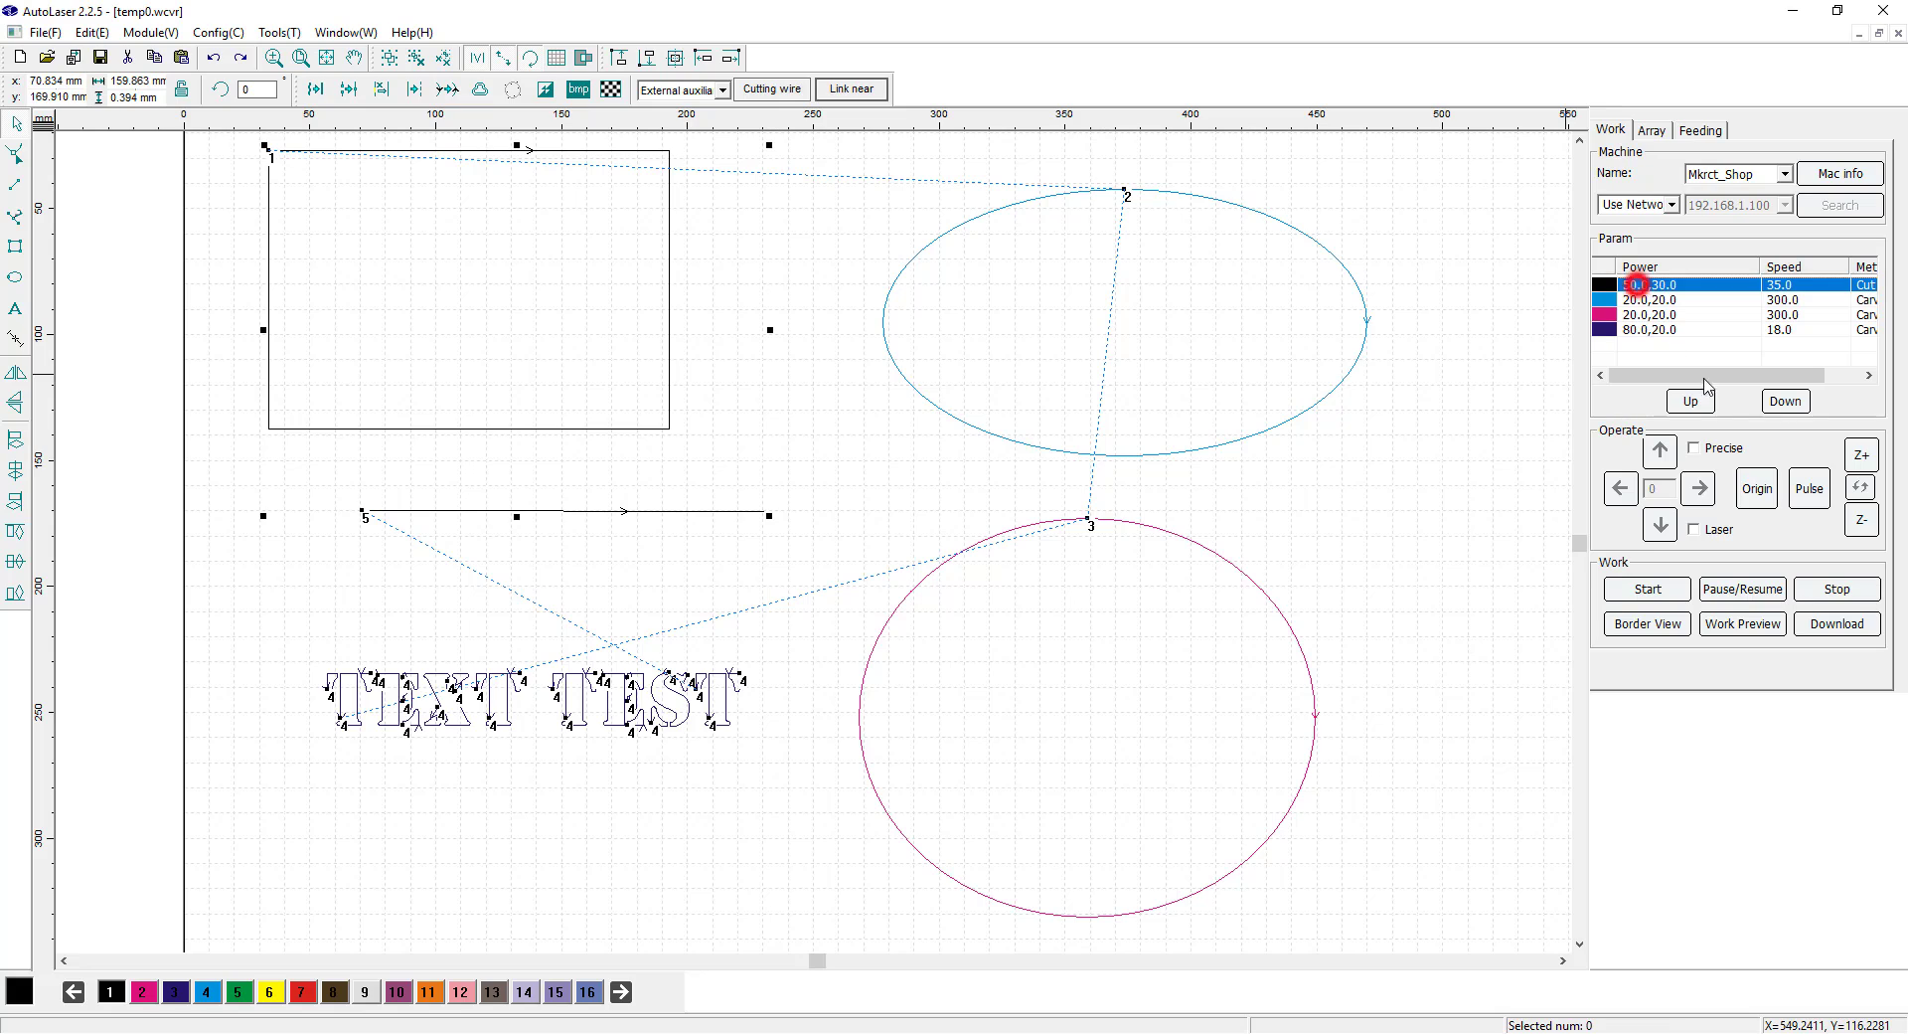
click(1786, 401)
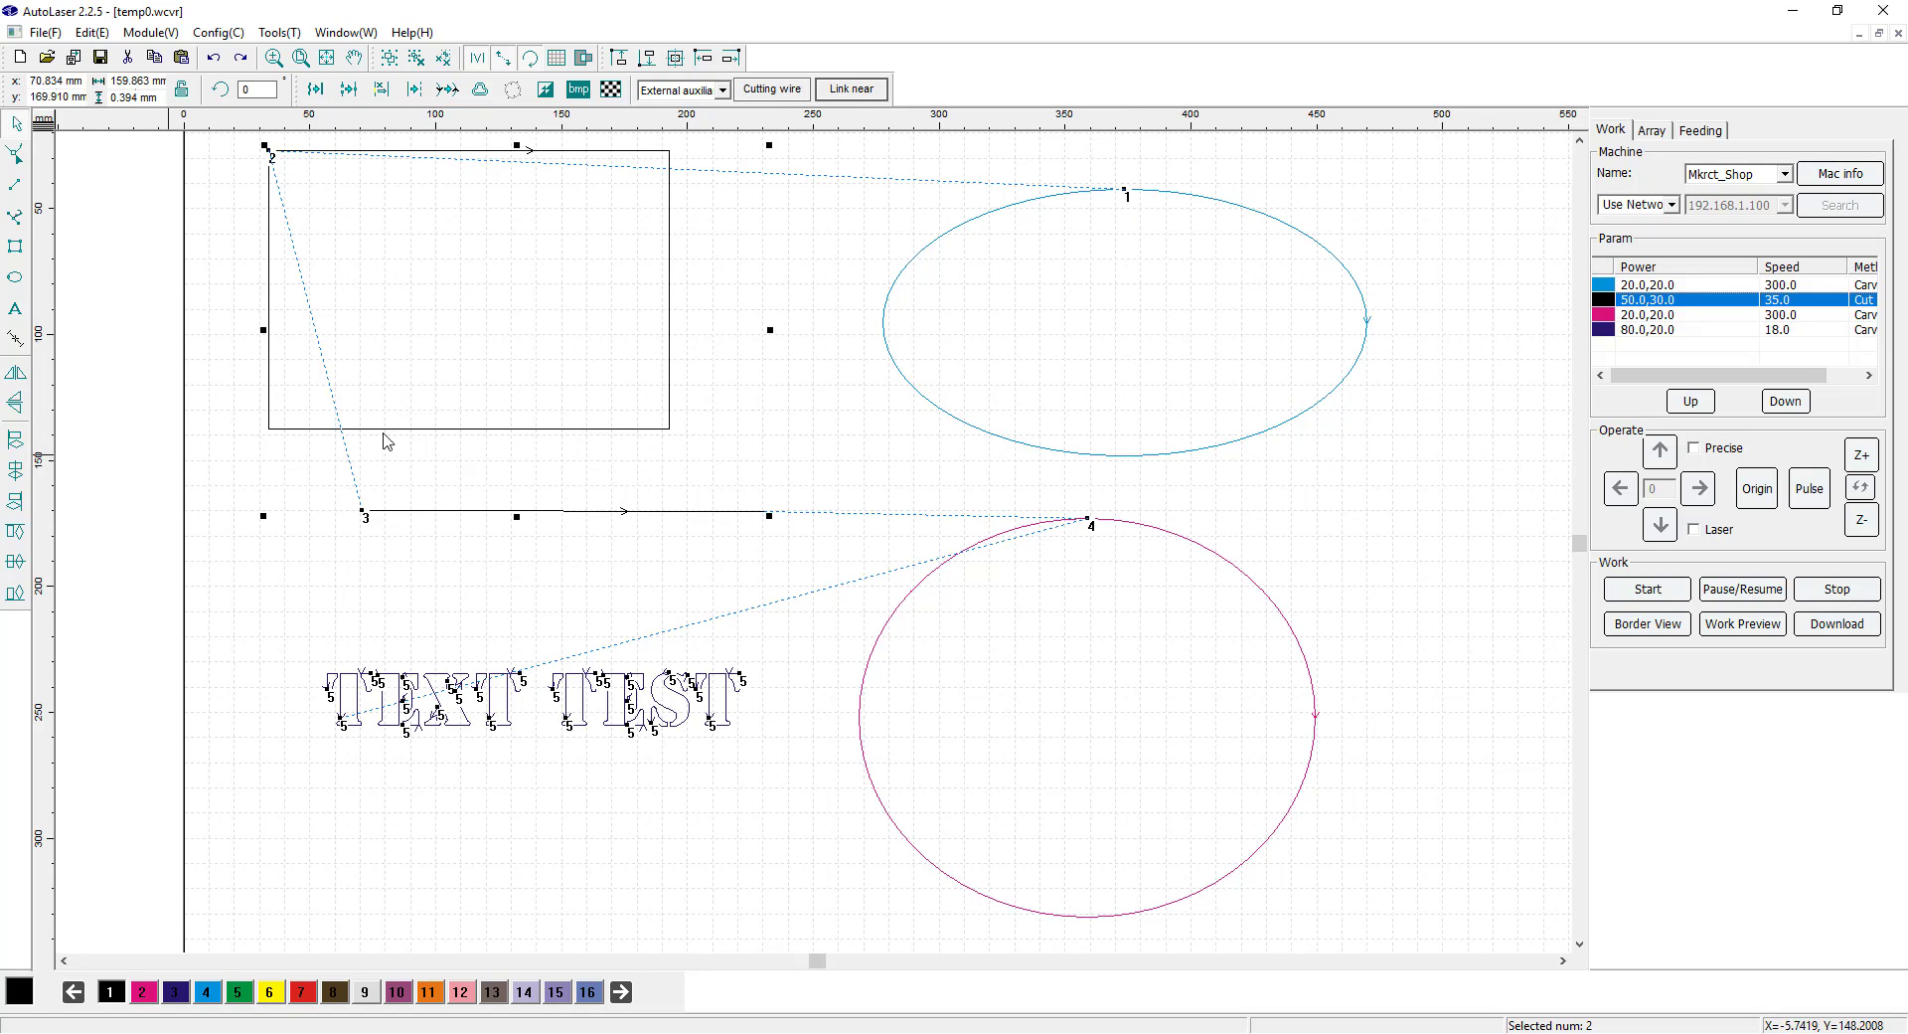
click(1689, 401)
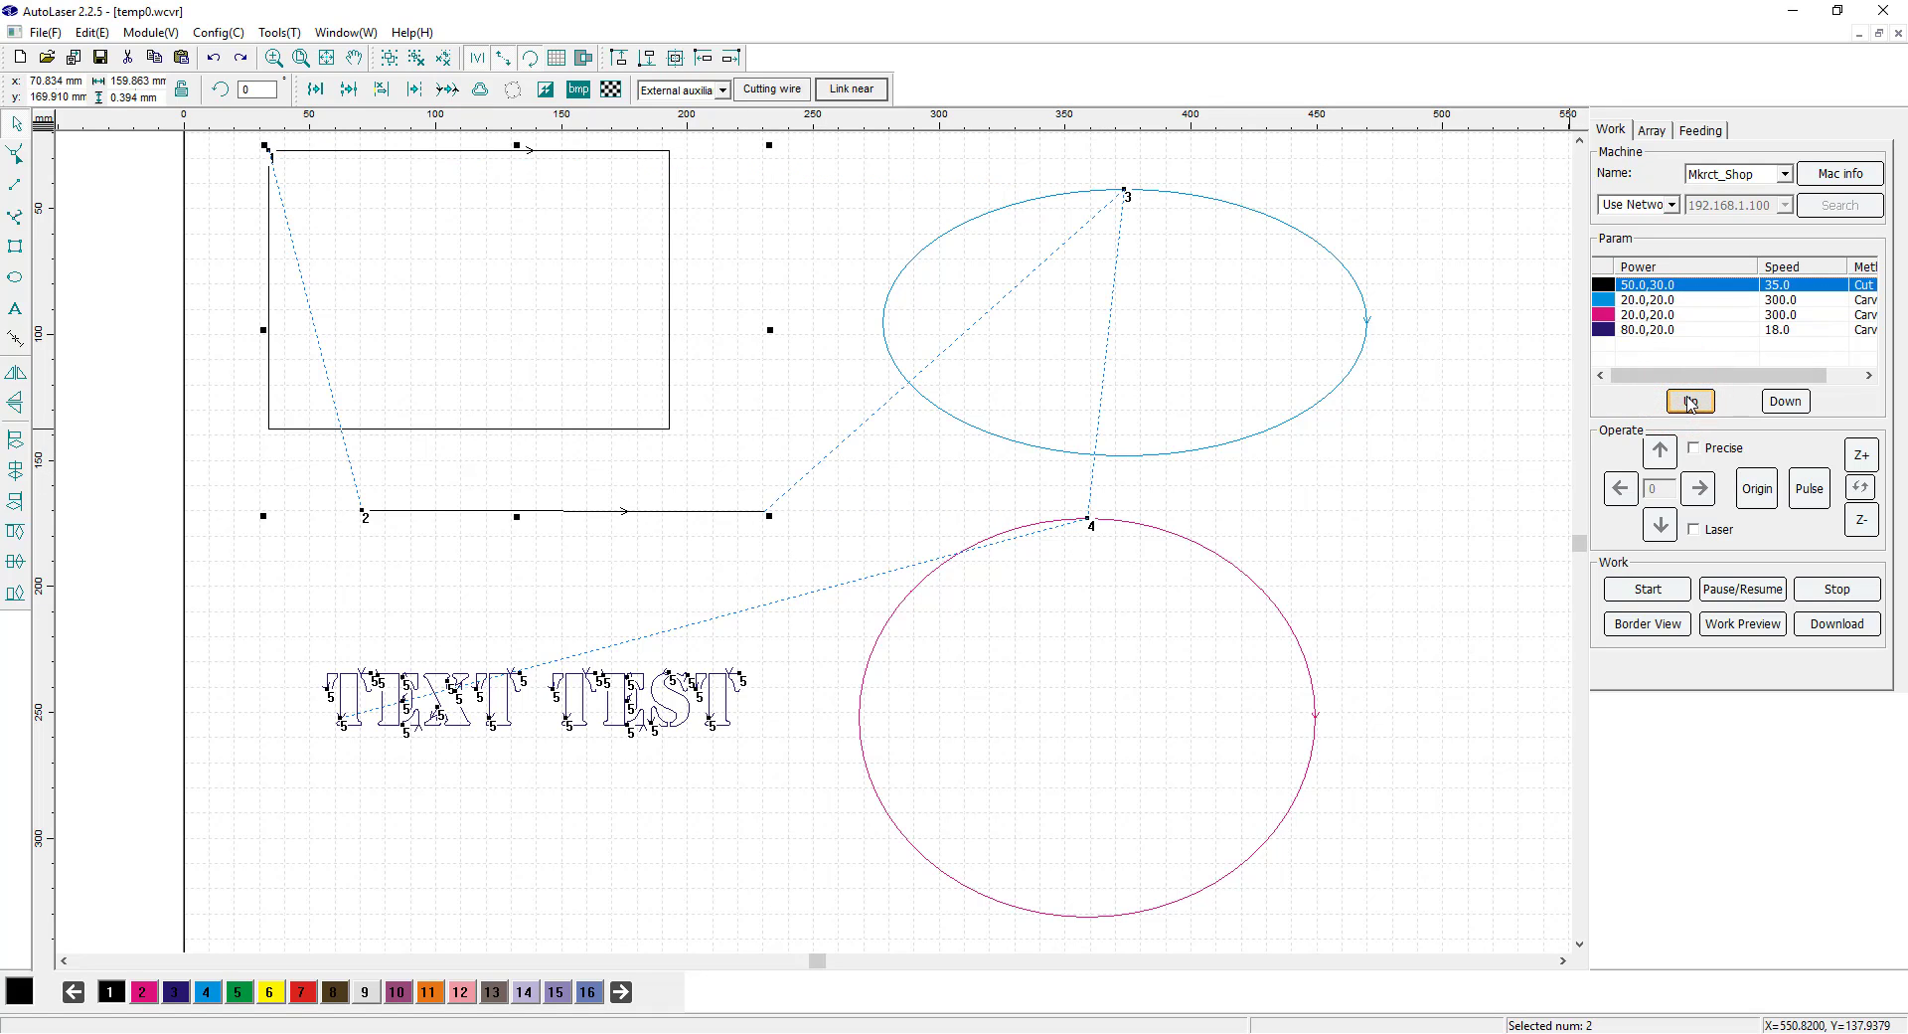
click(1784, 400)
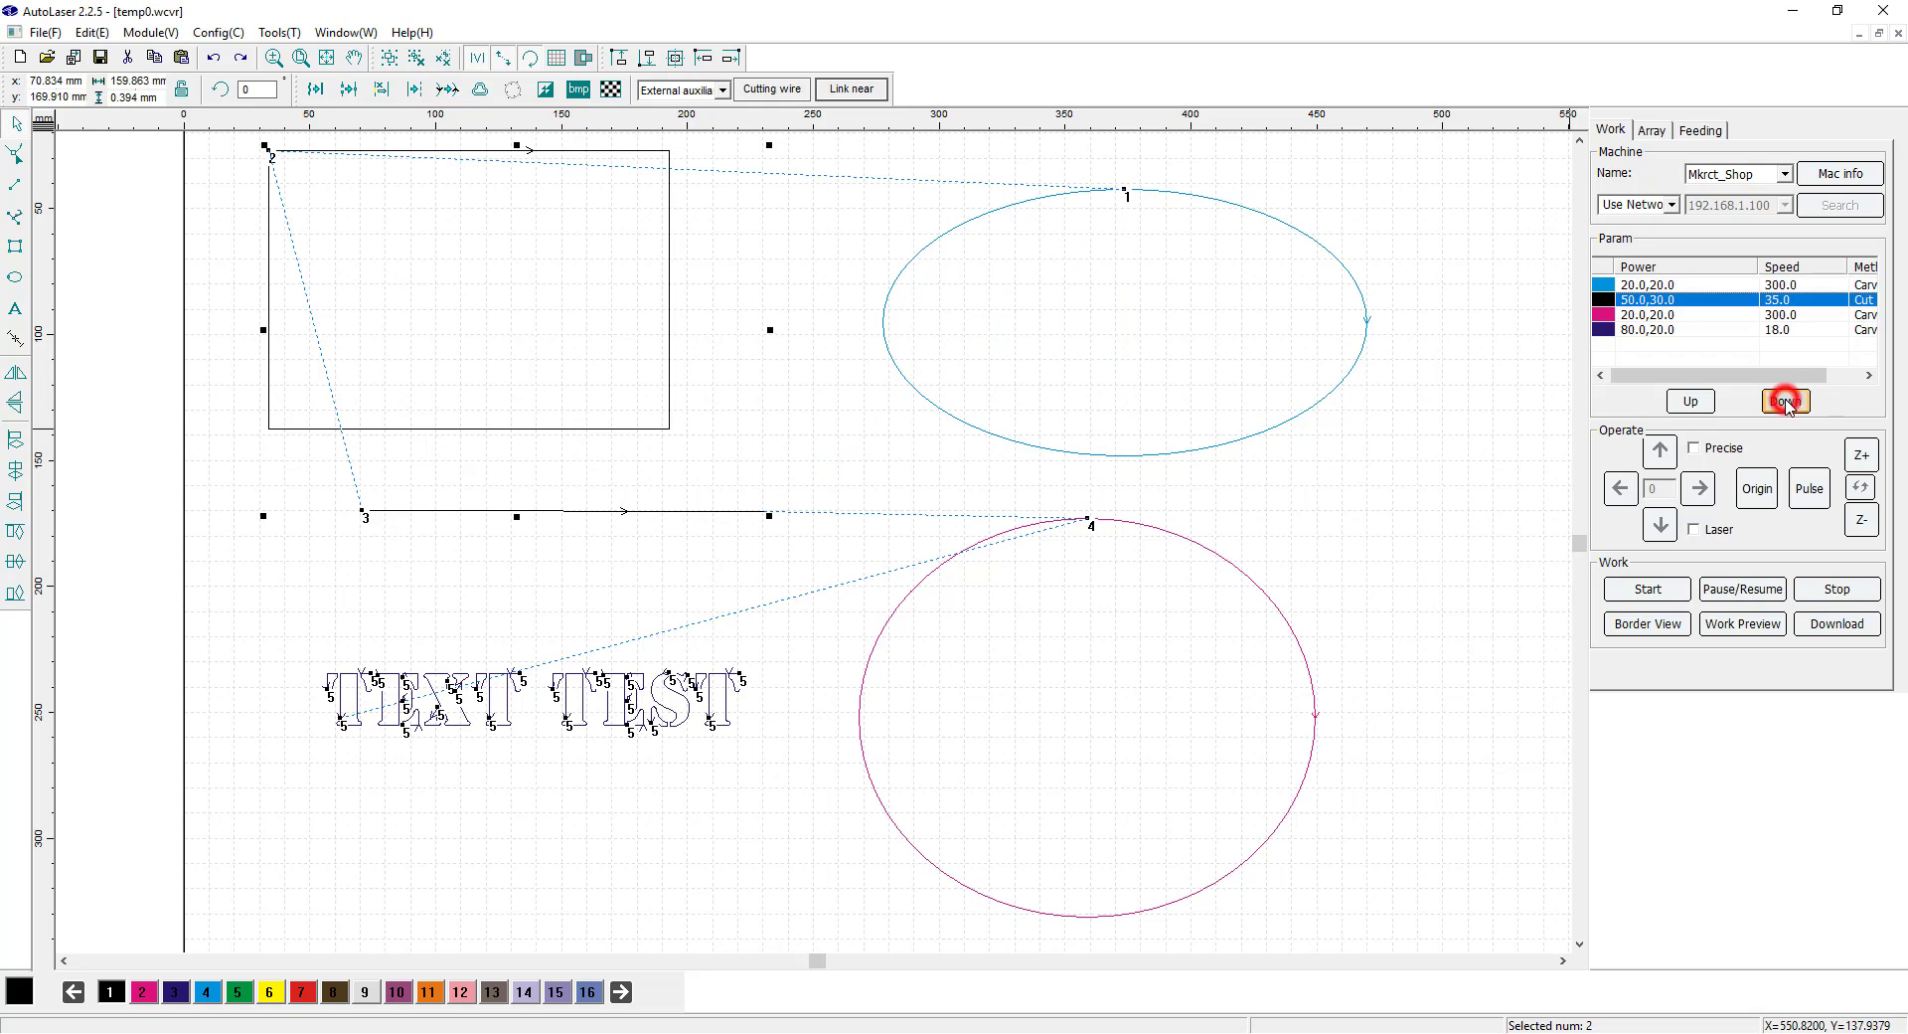
click(1785, 401)
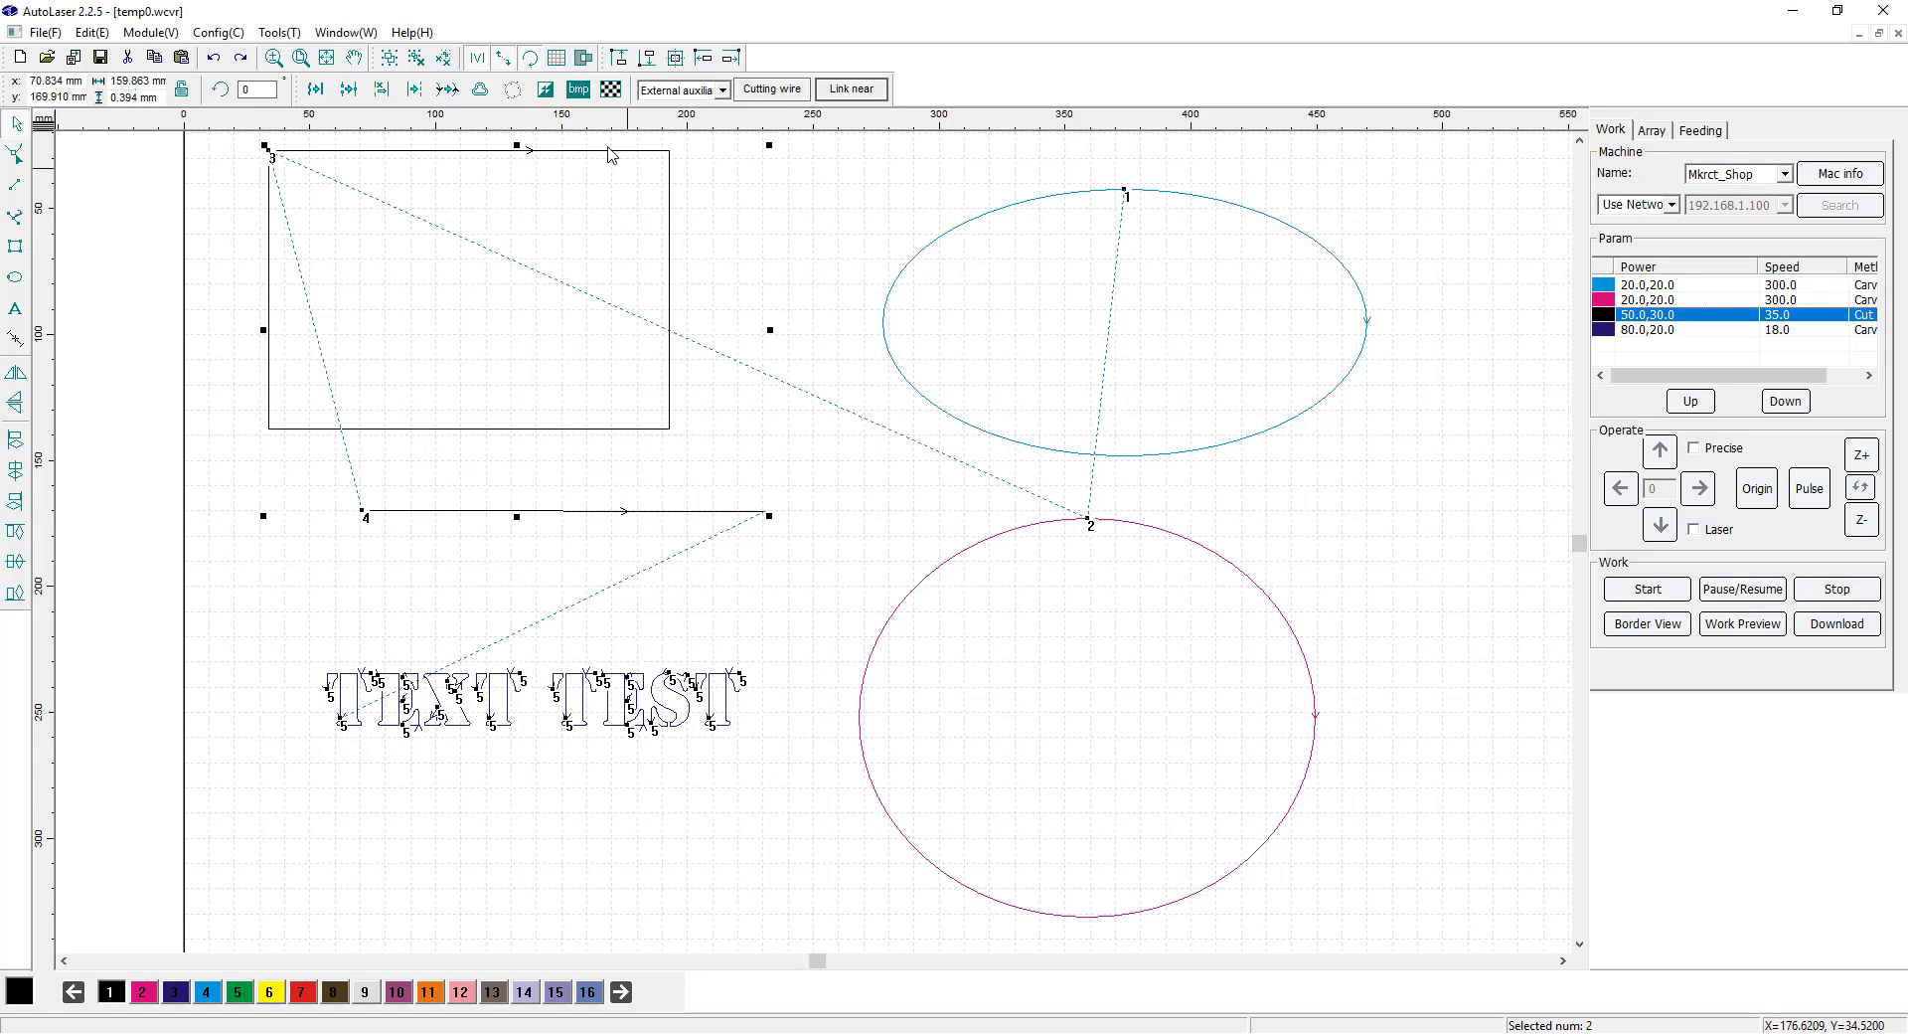
Step: Hide the cutting directions, jumper lines and order numbers, and turn off the grid display
click(530, 60)
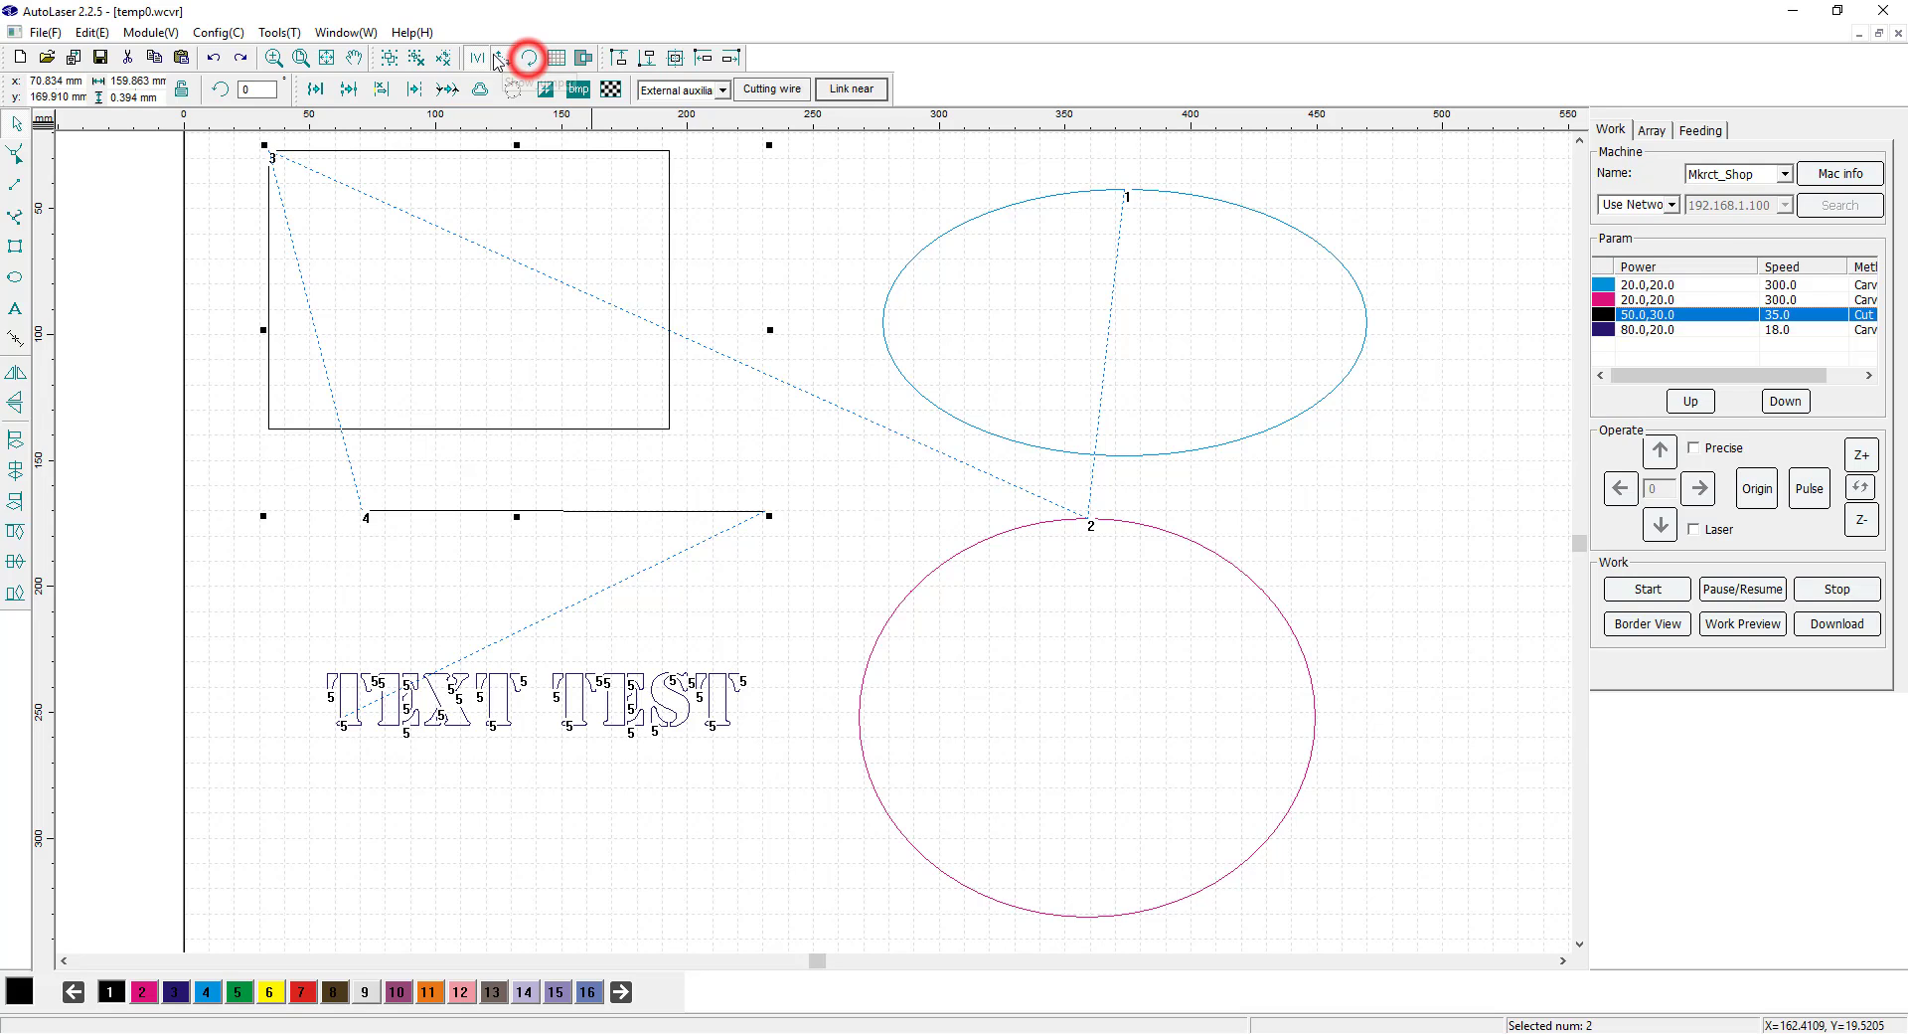
click(557, 56)
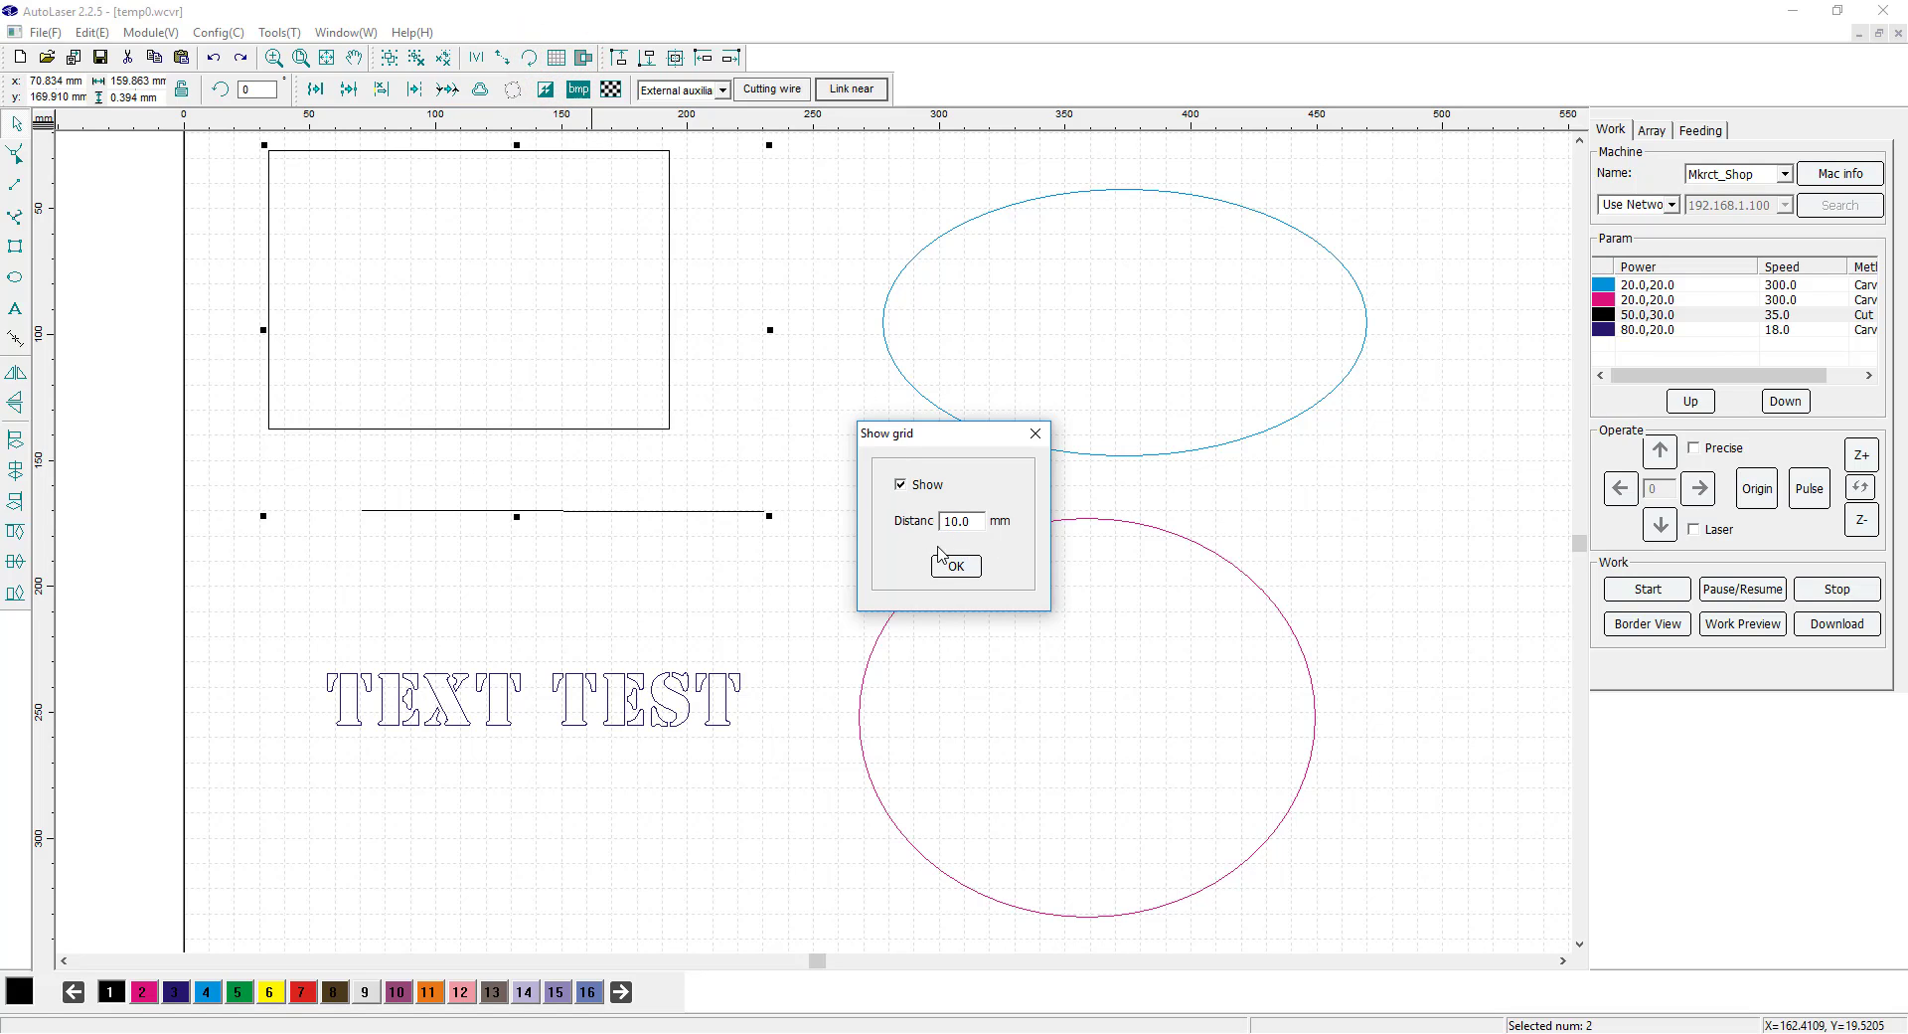
click(902, 485)
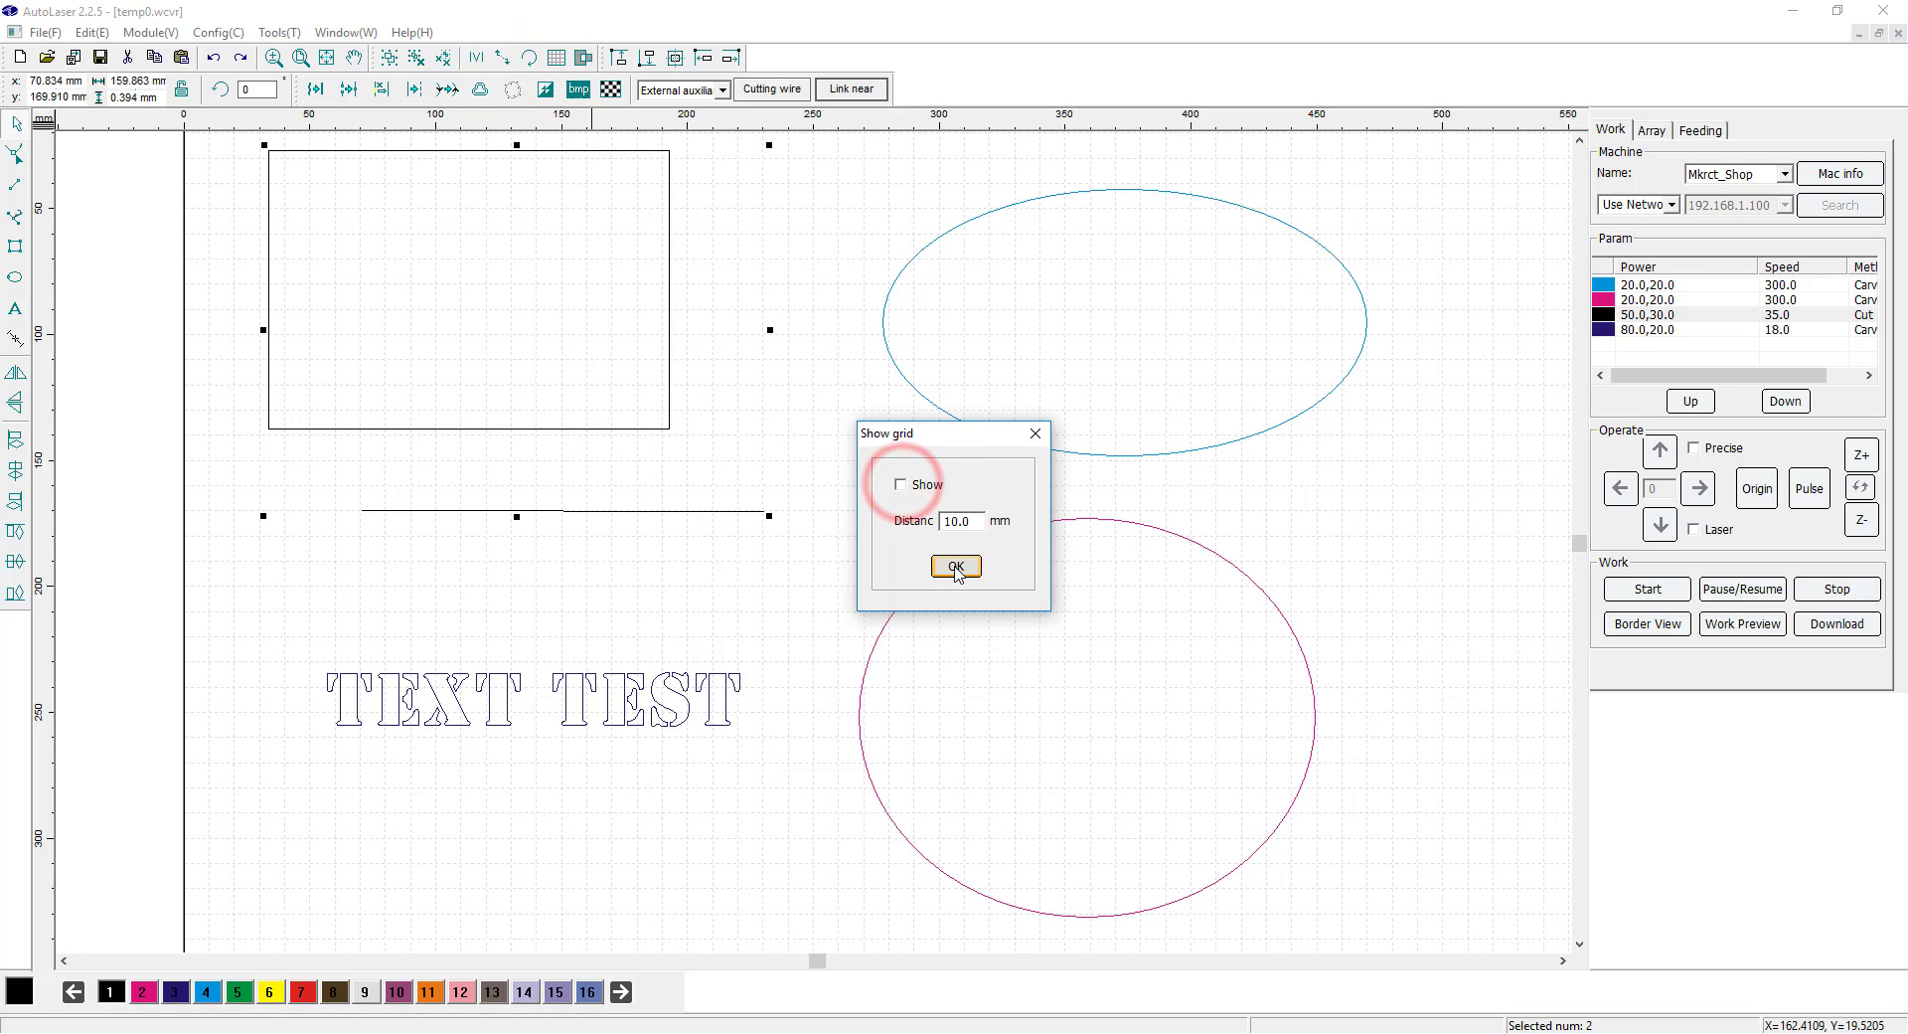
click(955, 565)
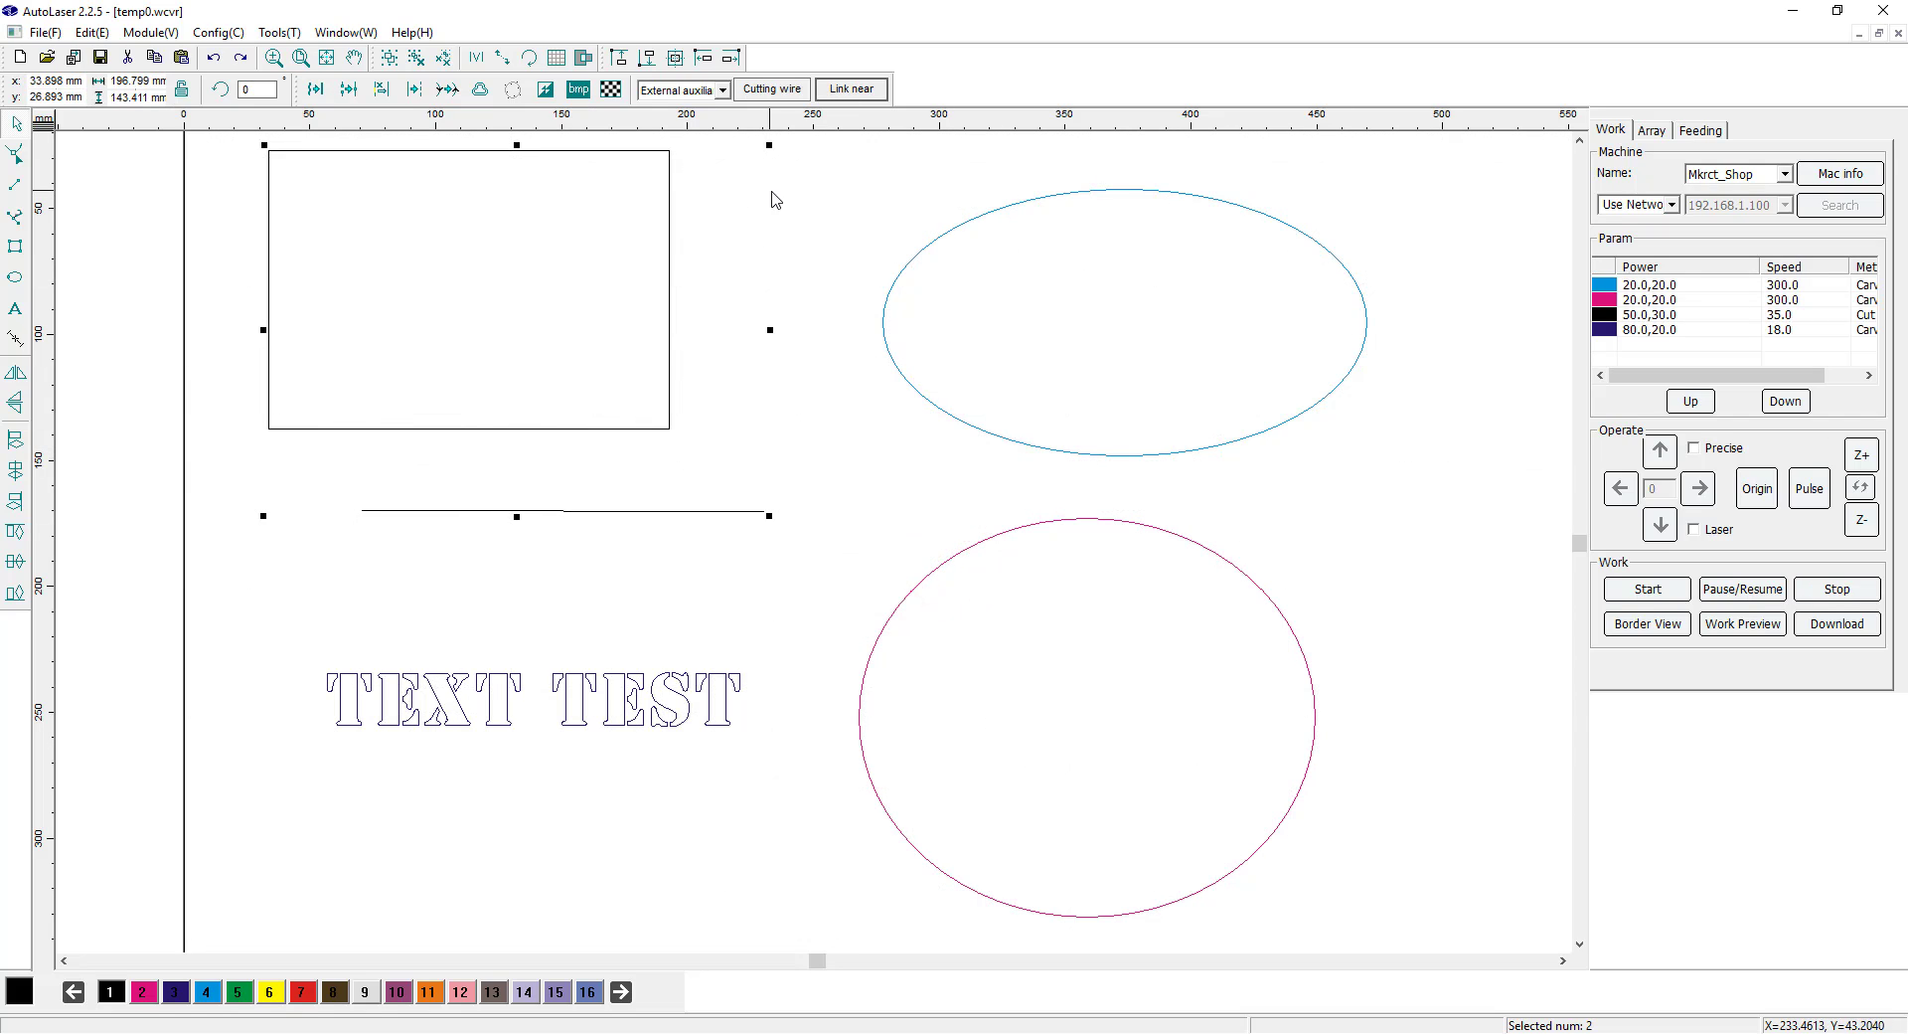
Step: Turn the grid display back on with its 10.0 mm spacing
click(557, 60)
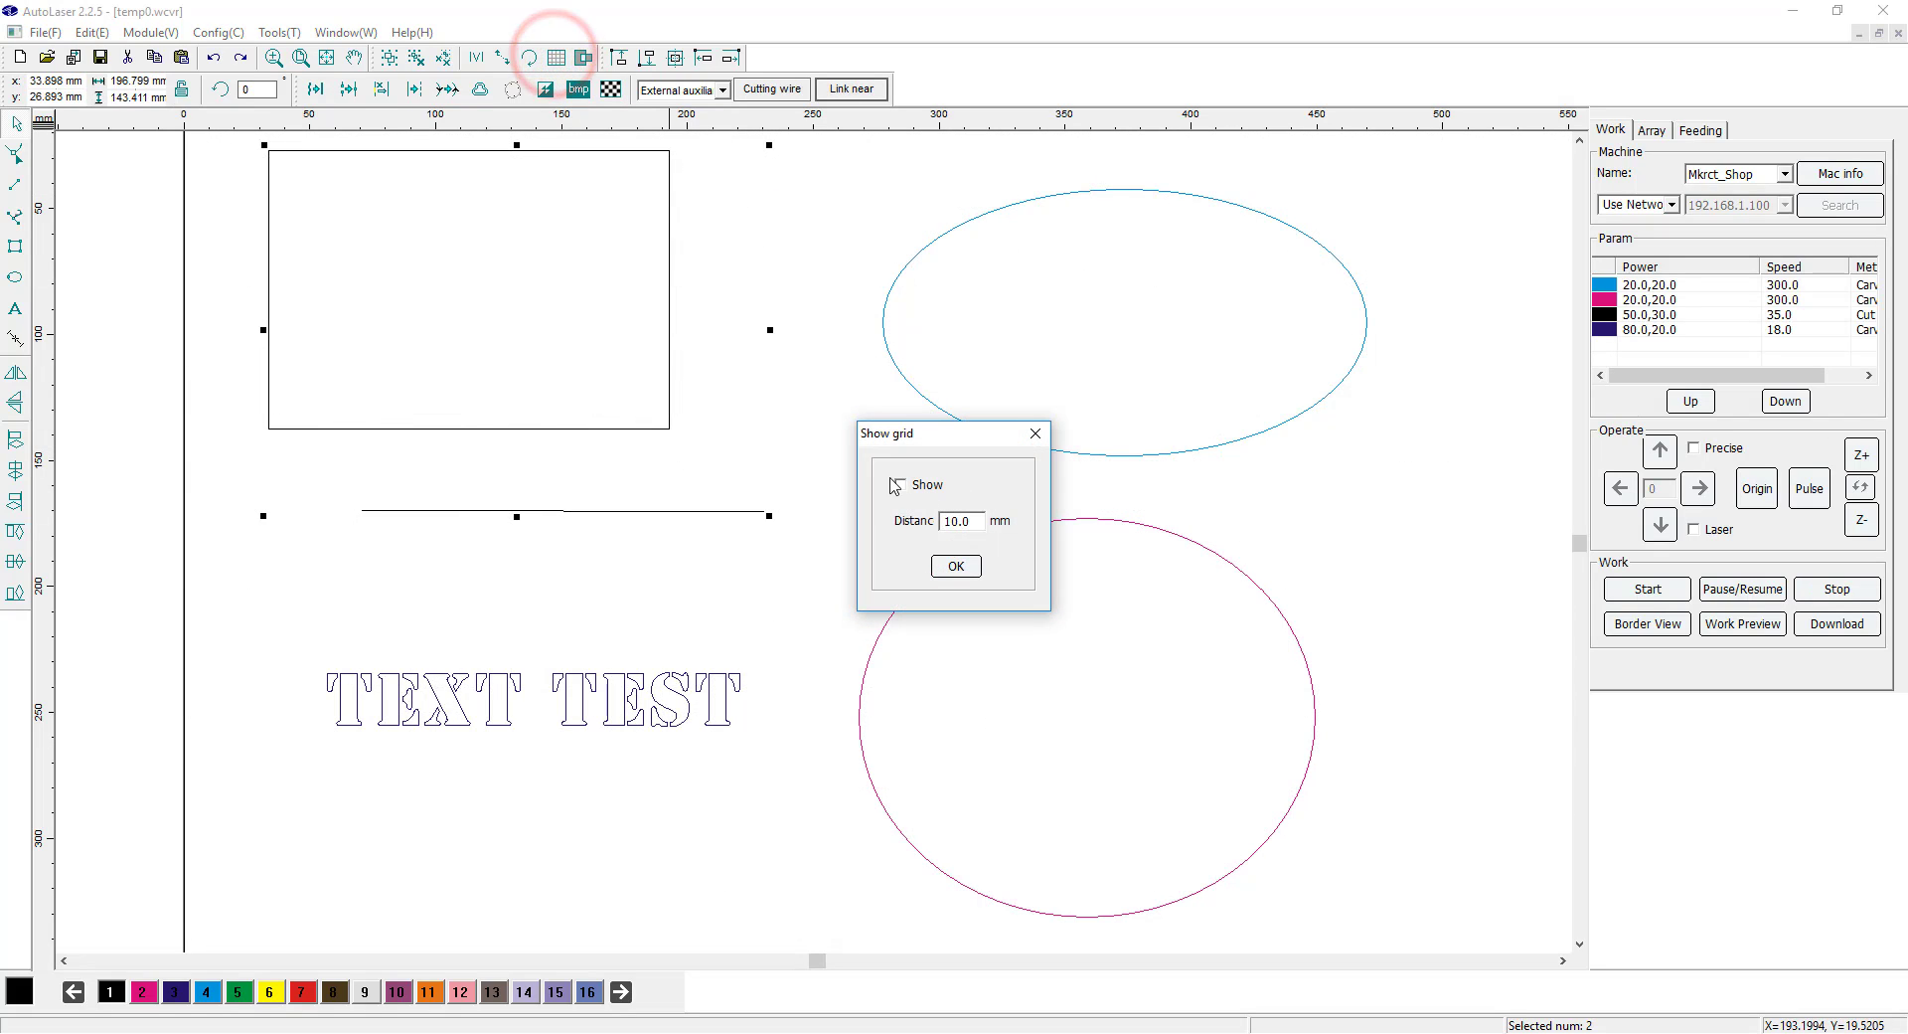
click(901, 484)
click(955, 567)
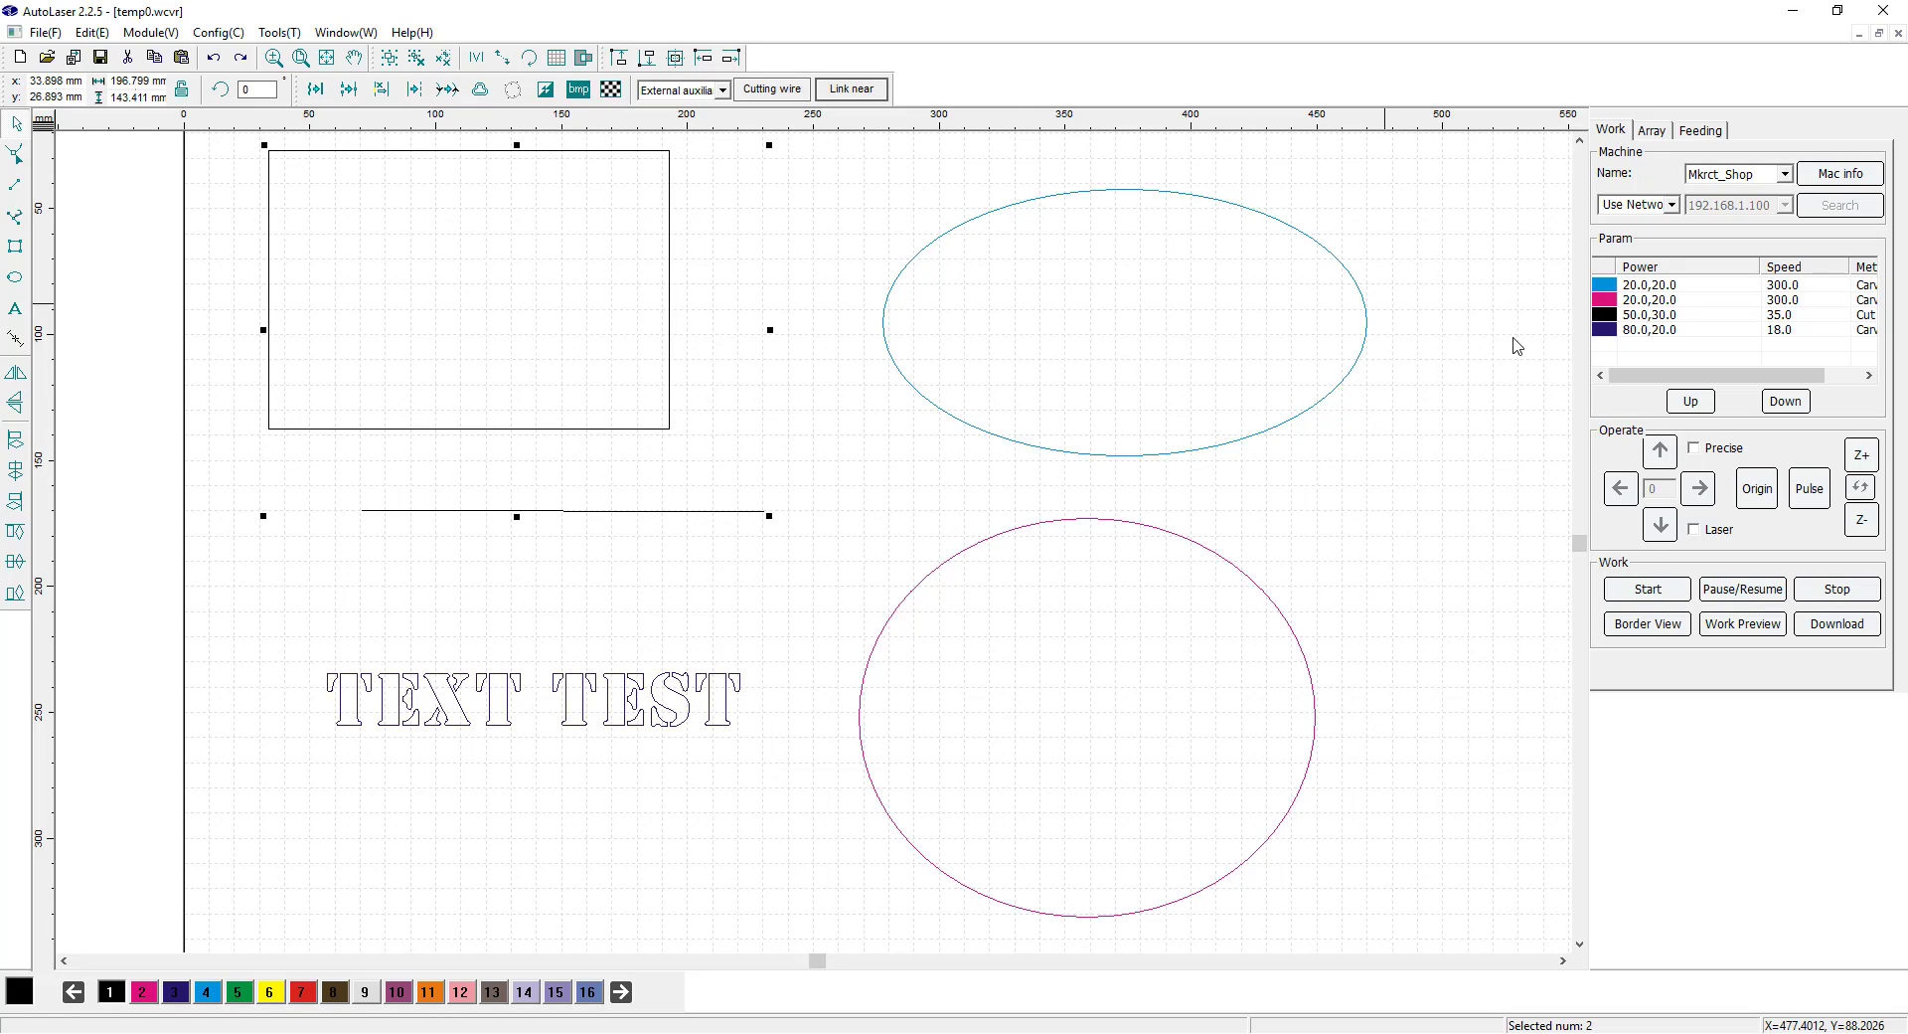
Step: Check the Method setting of each layer and toggle the filled display of the shapes on and off
drag(1743, 375, 1779, 375)
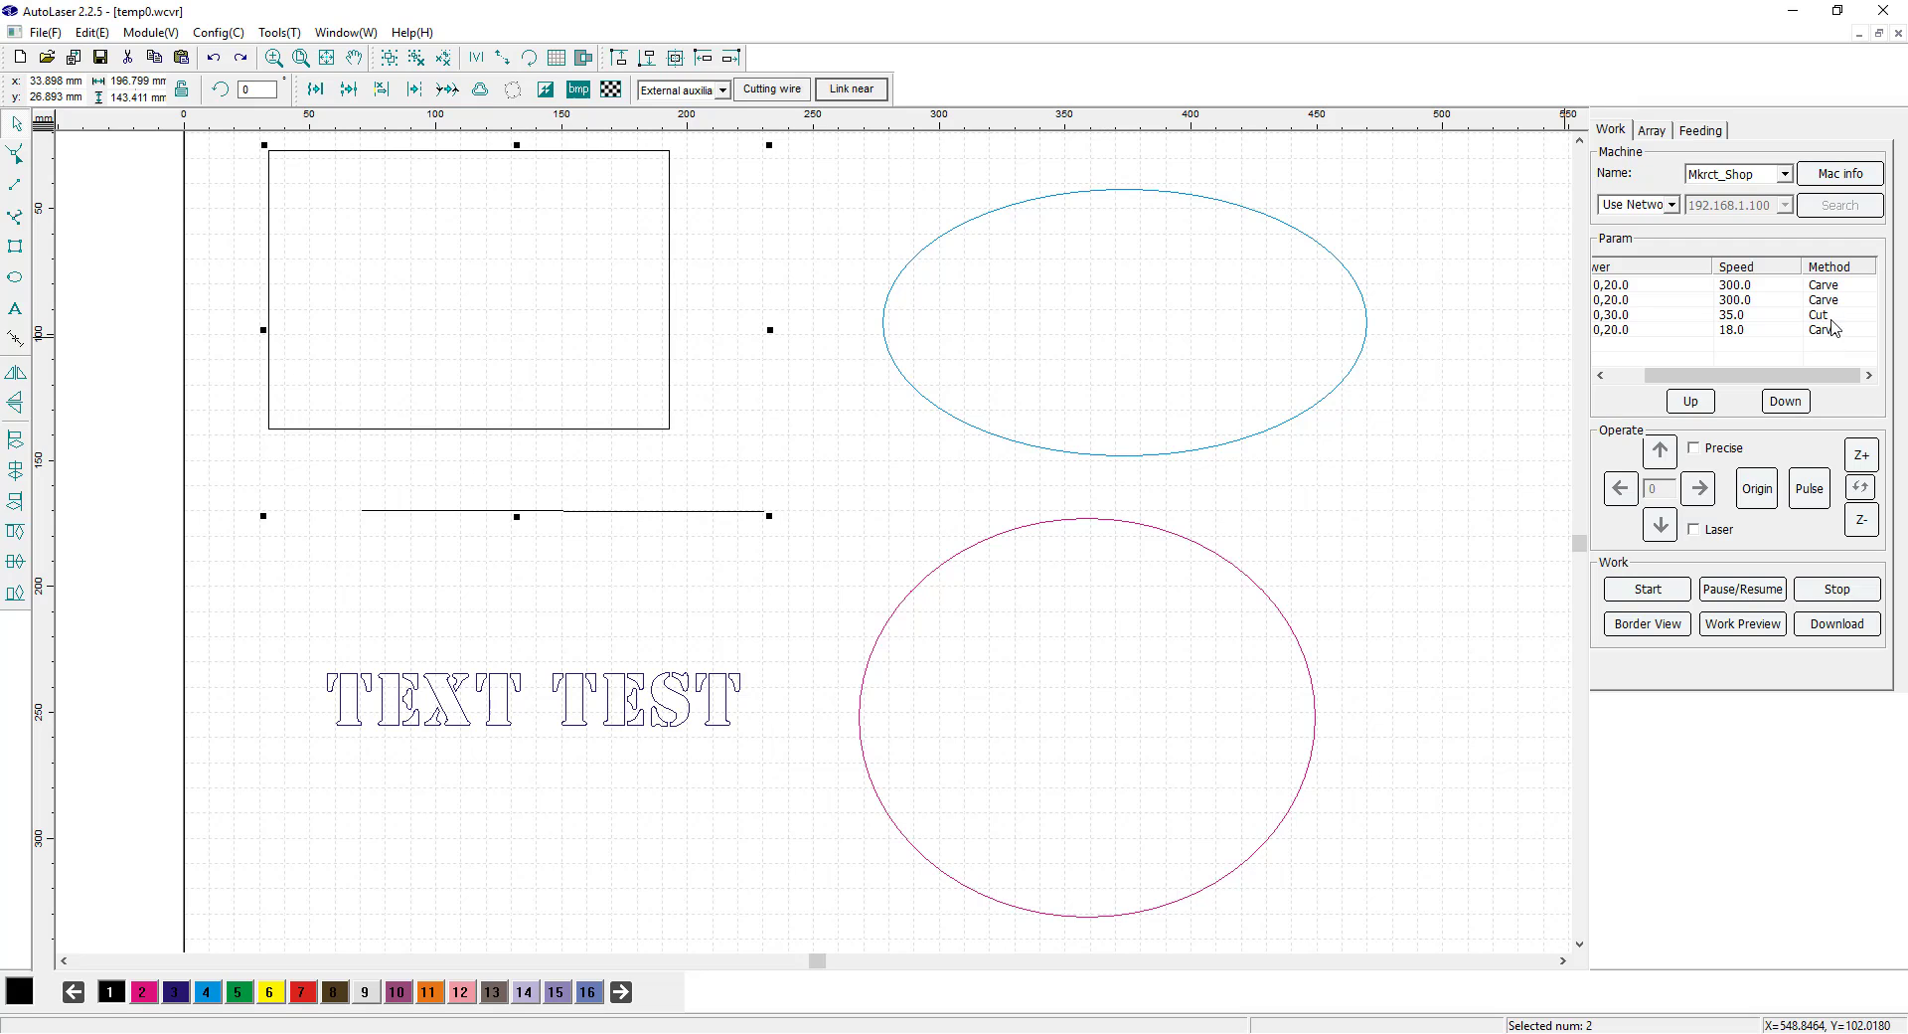
drag(1815, 375, 1779, 375)
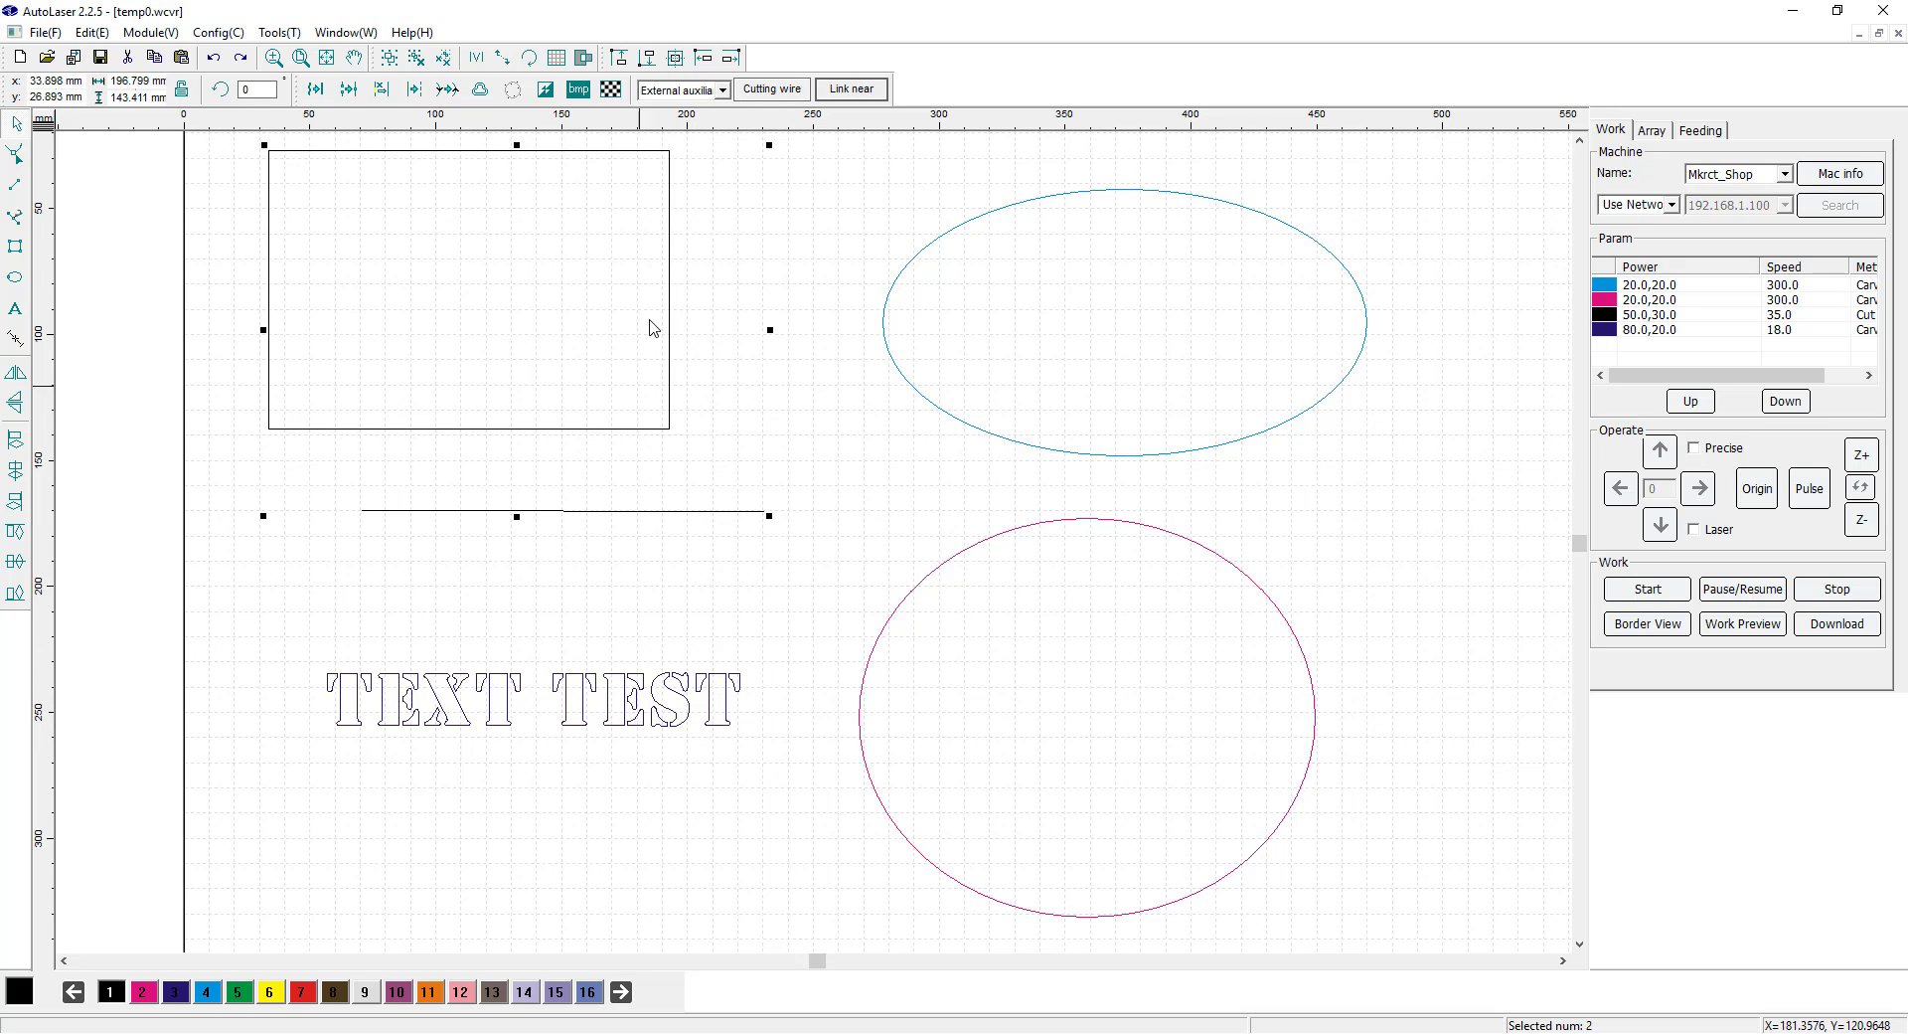
click(585, 58)
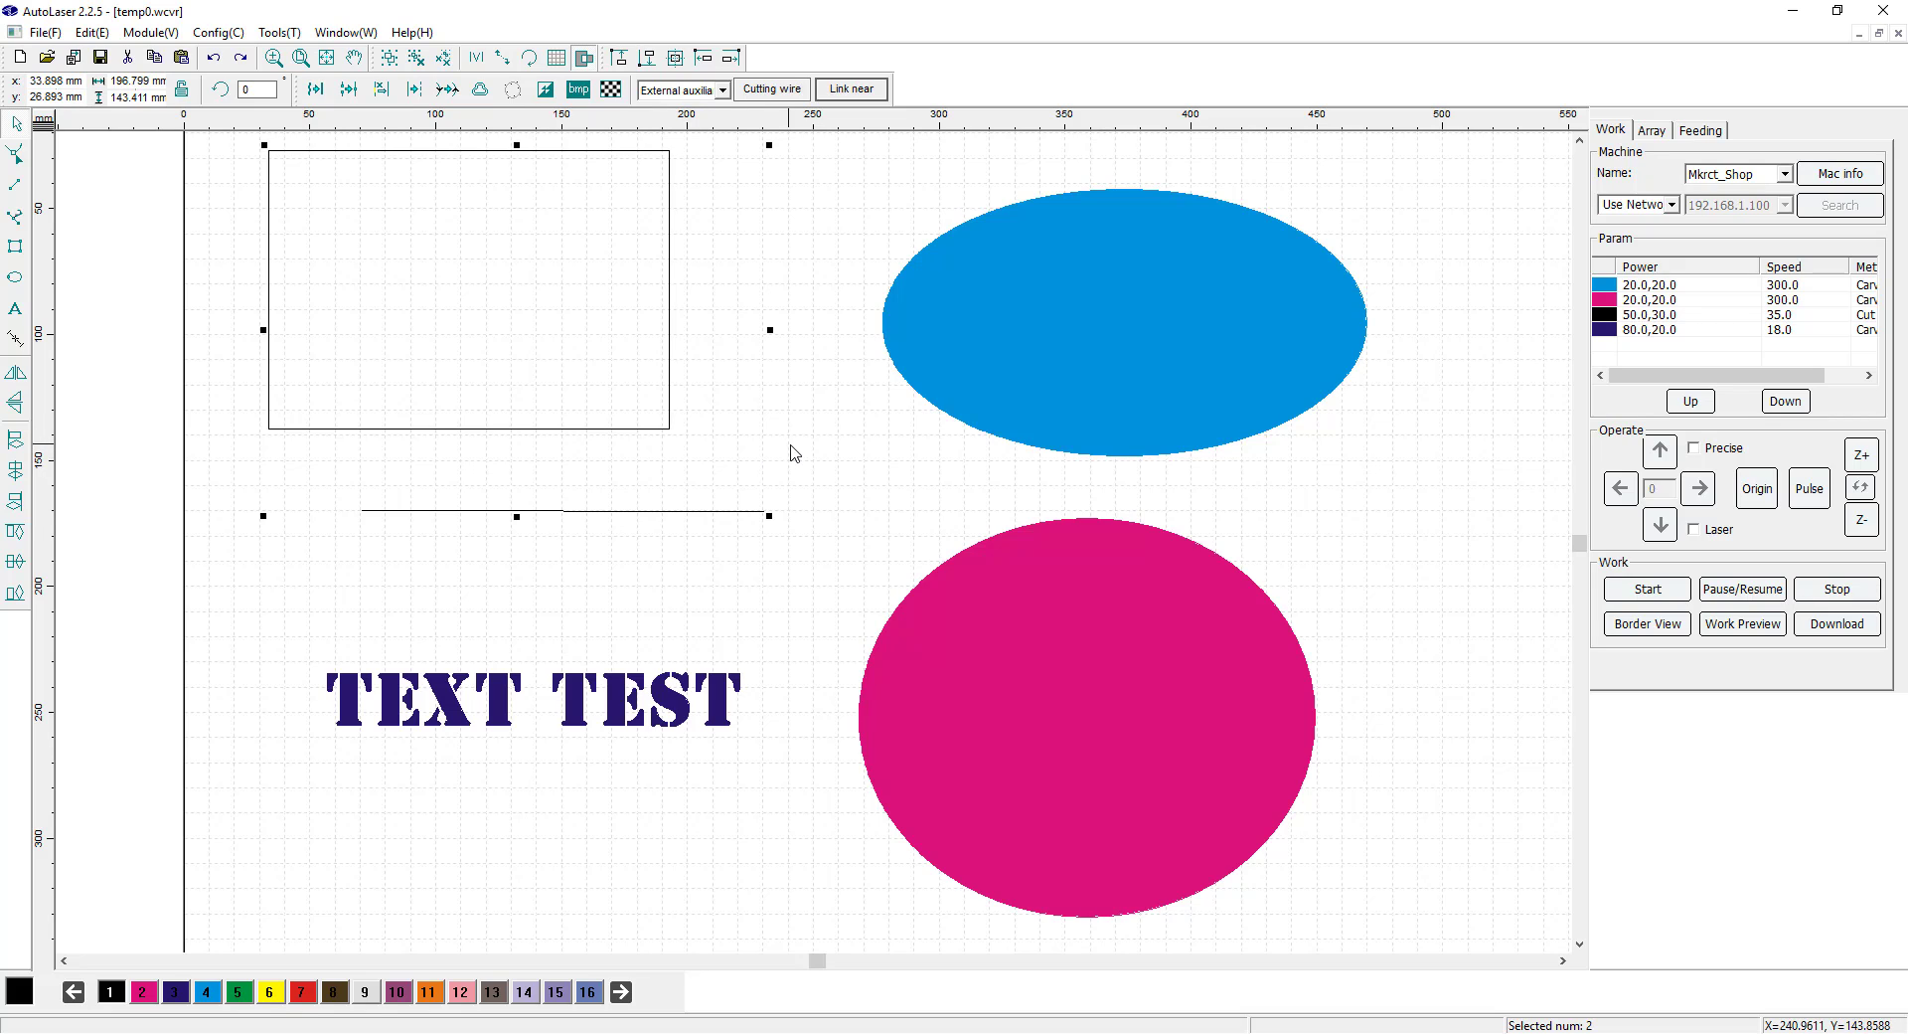
click(583, 57)
Step: Align the selected rectangle and line to the work area's top, centre, top again and bottom, ending with Top Alignment
click(618, 58)
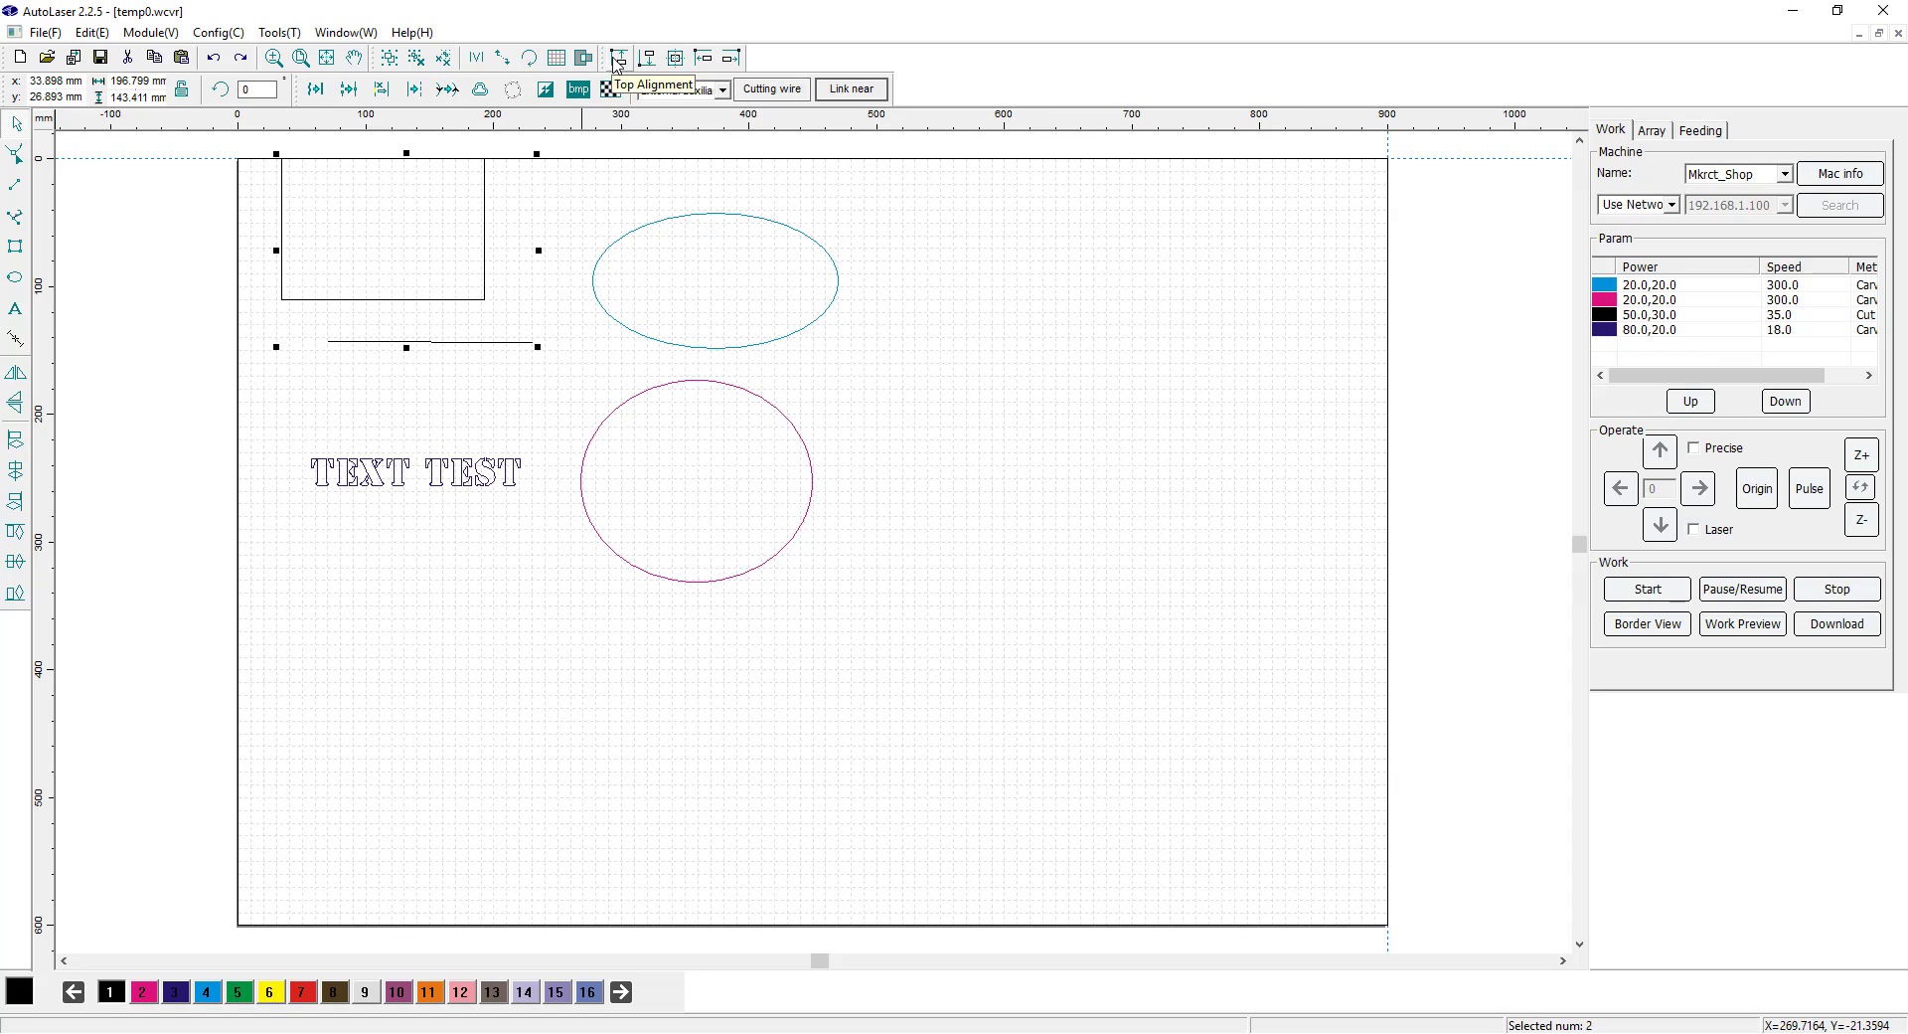
click(675, 57)
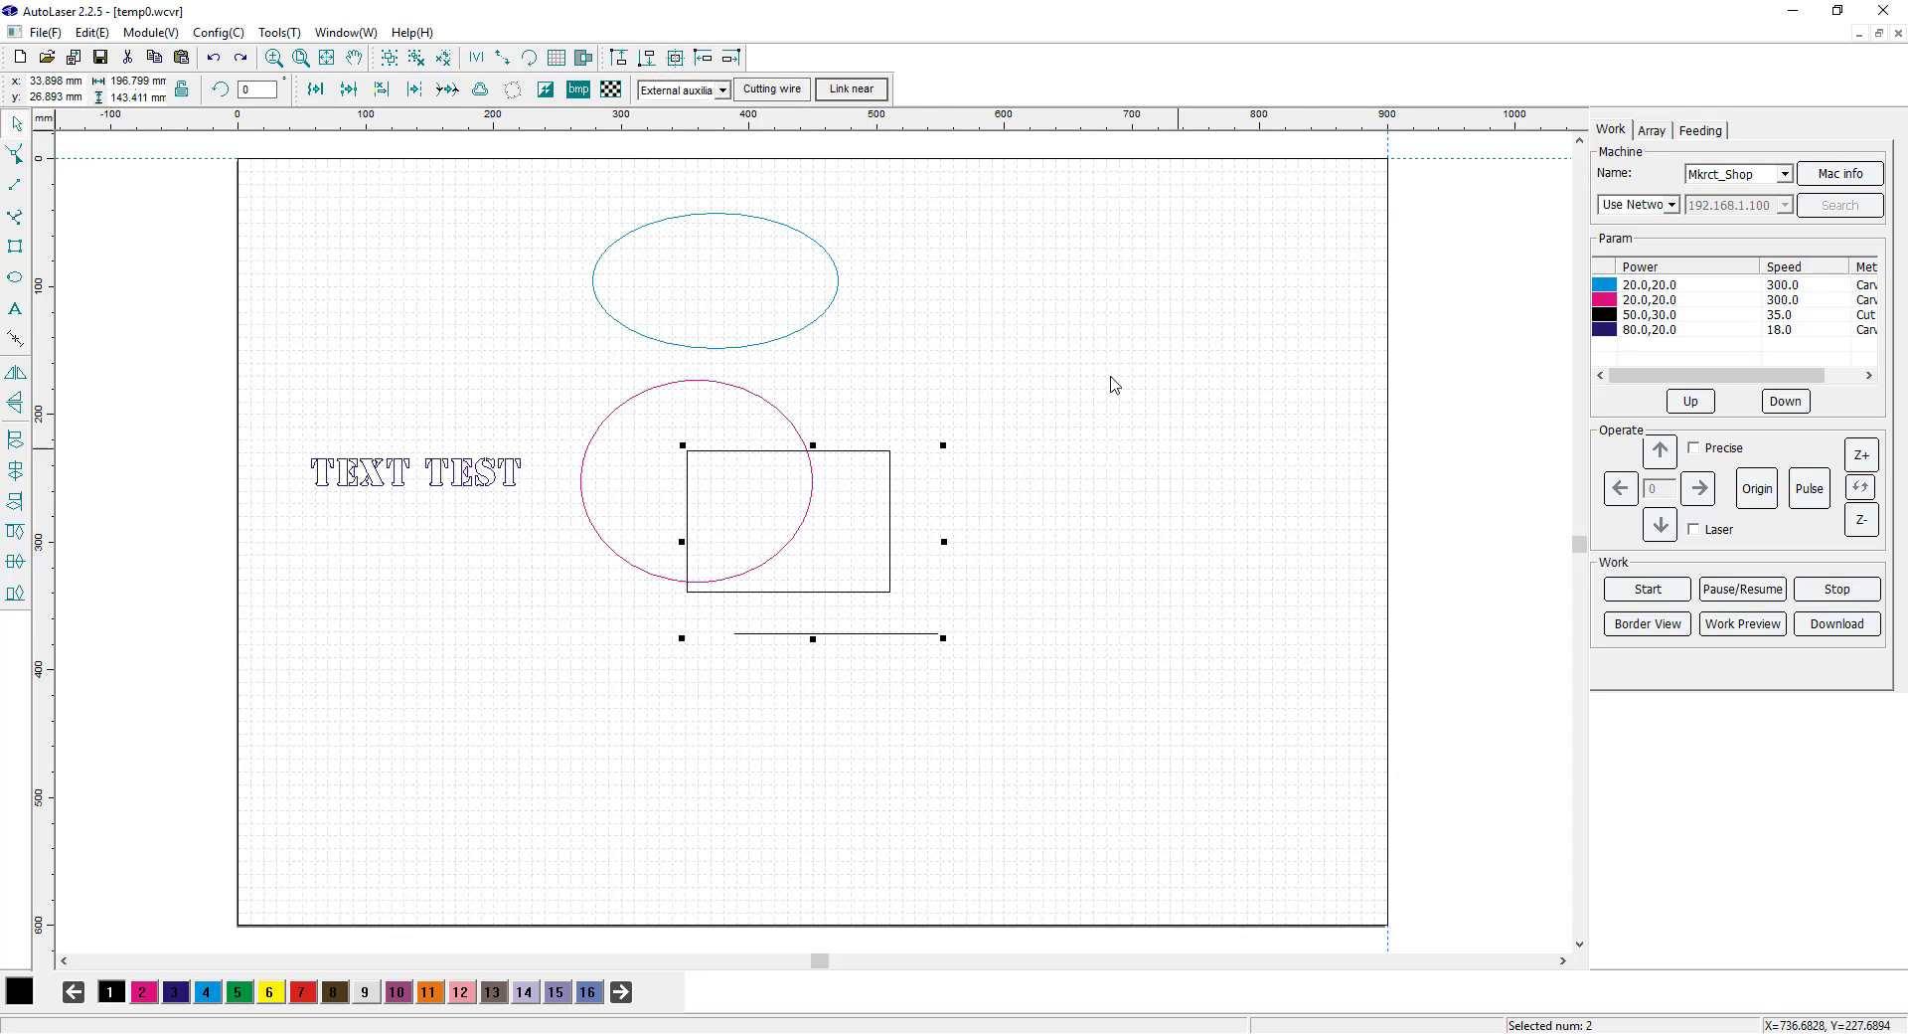
click(617, 59)
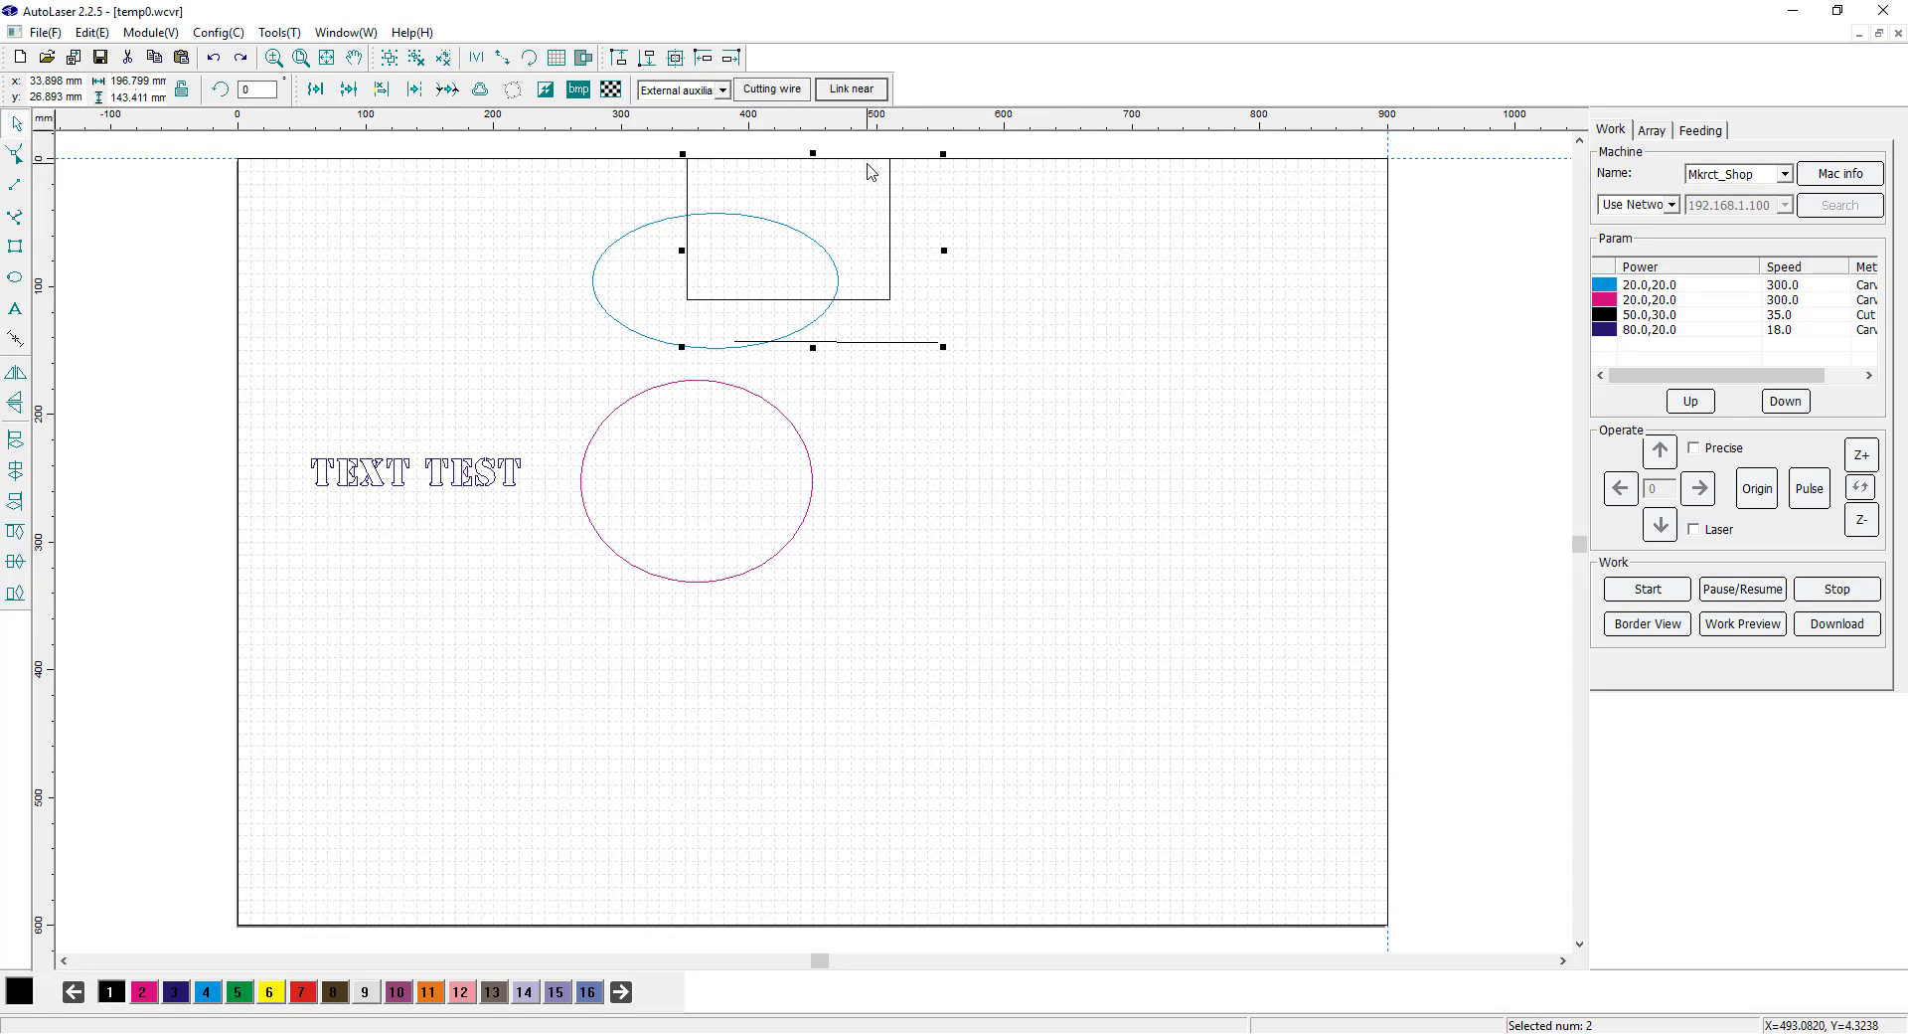
click(646, 58)
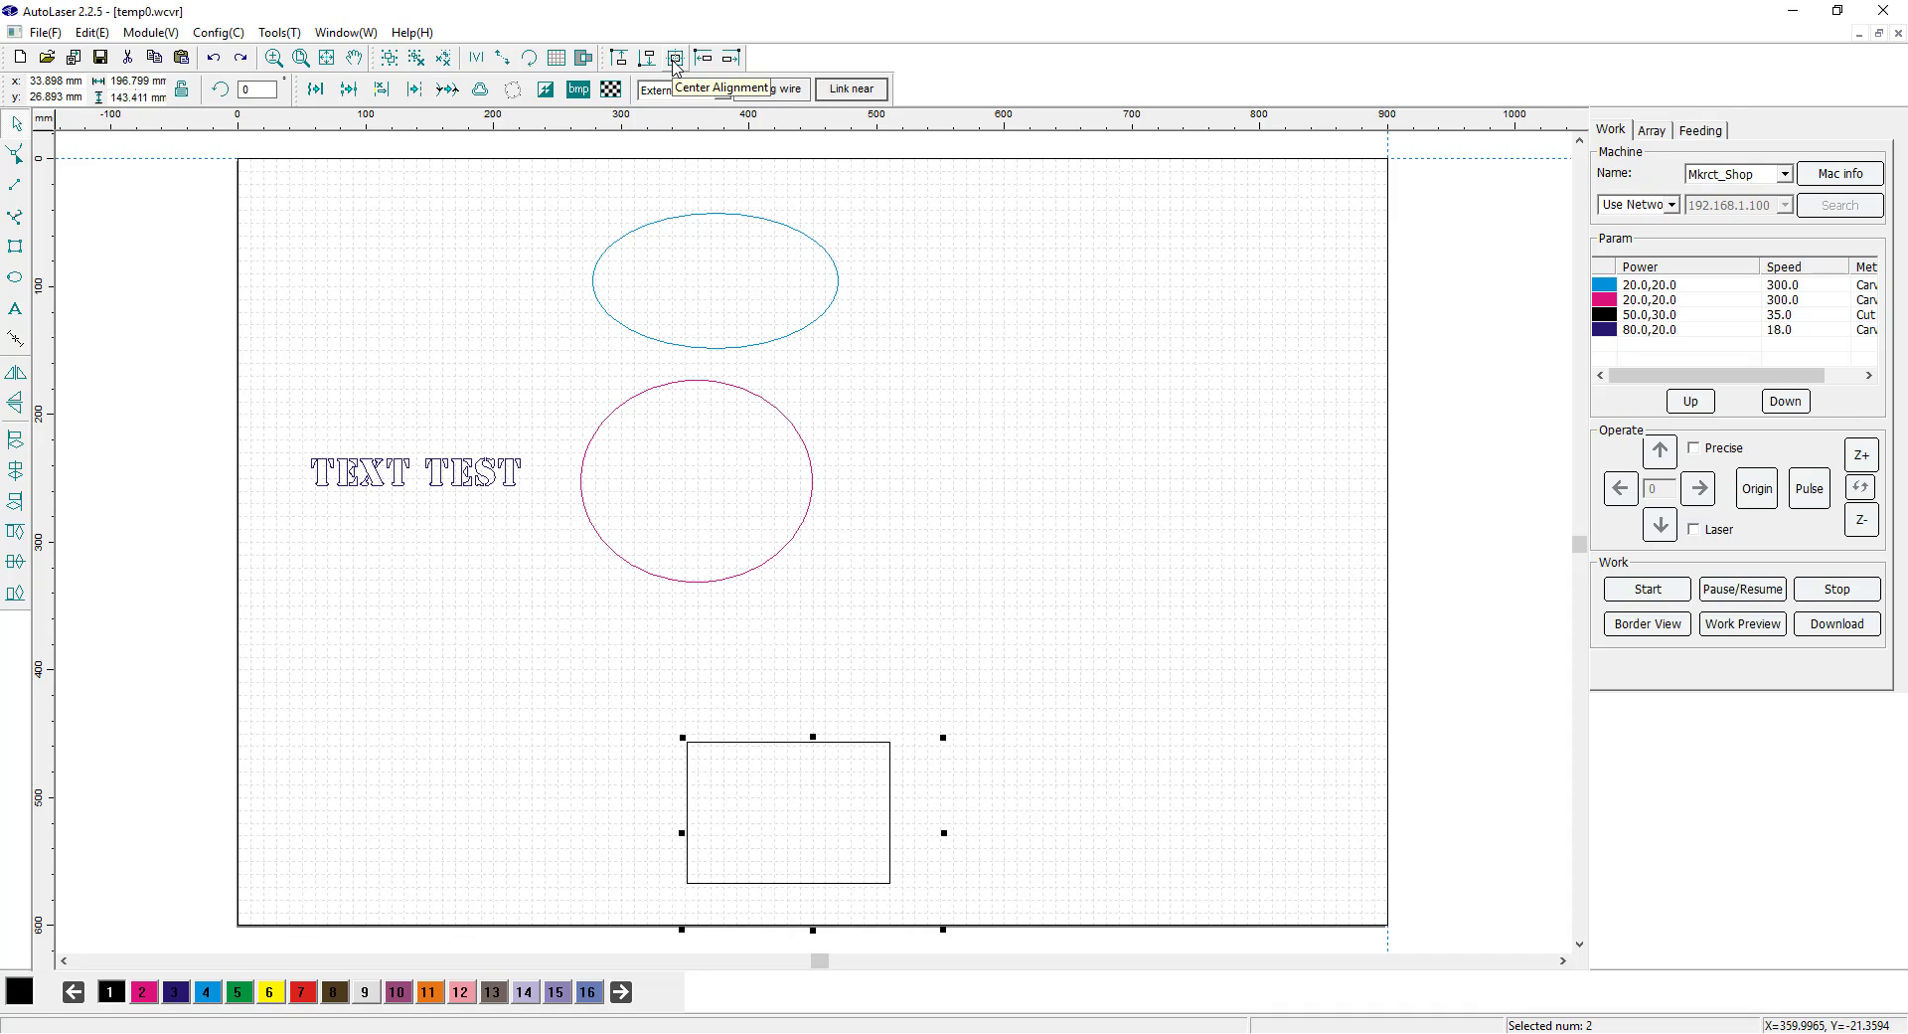
click(617, 58)
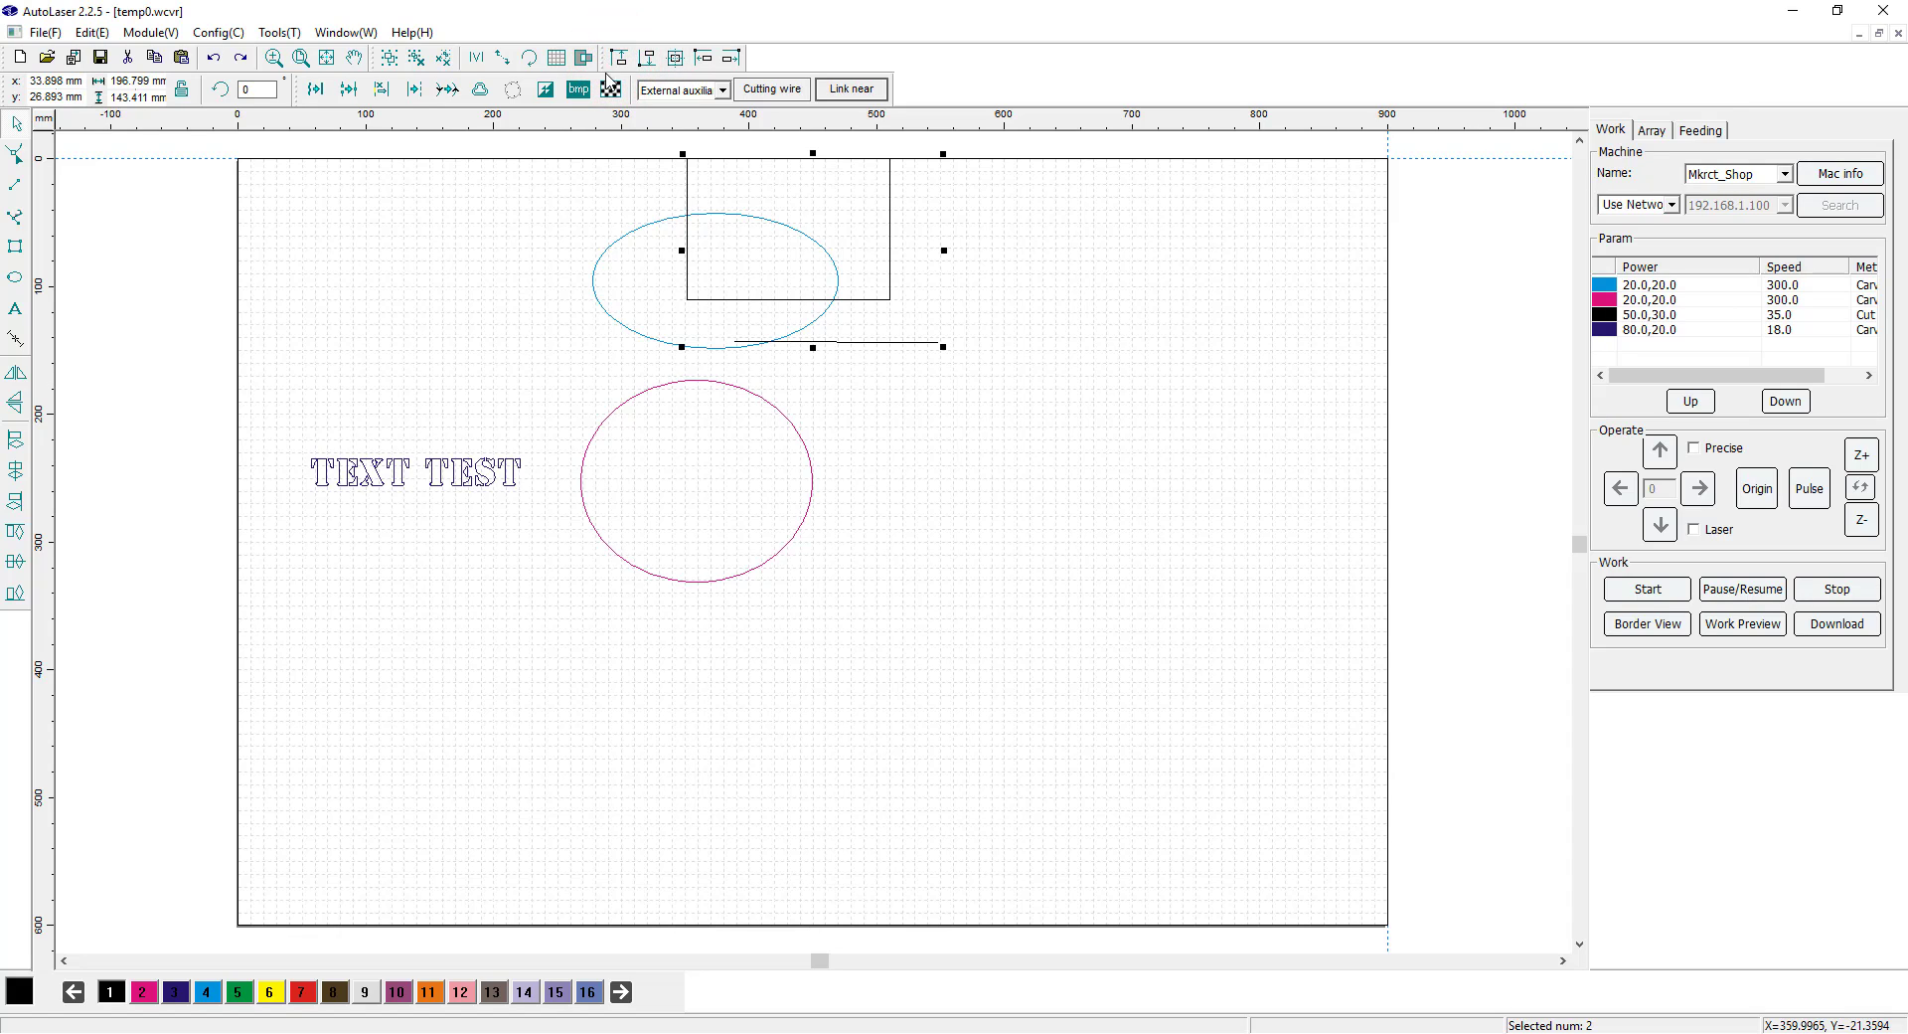
Step: Align the selected rectangle and line to the left edge of the work area, the right edge, and the left edge again
click(701, 57)
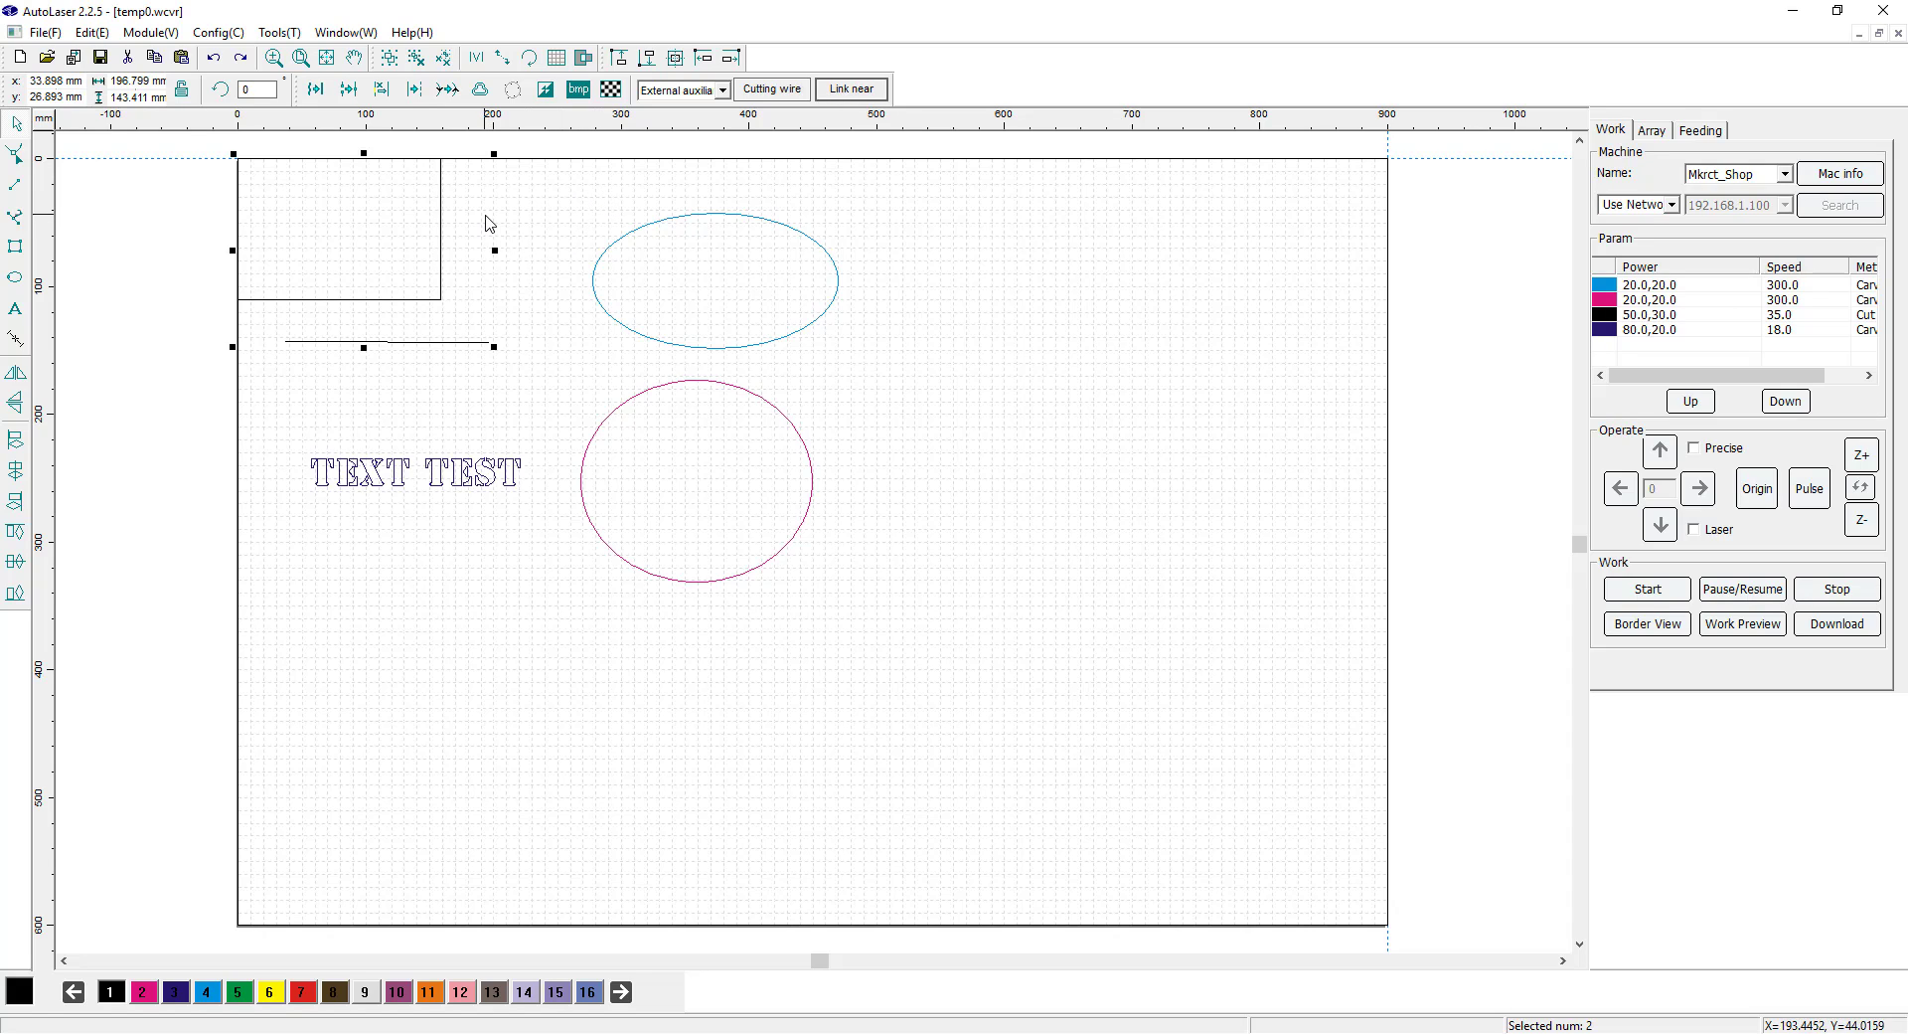
click(730, 57)
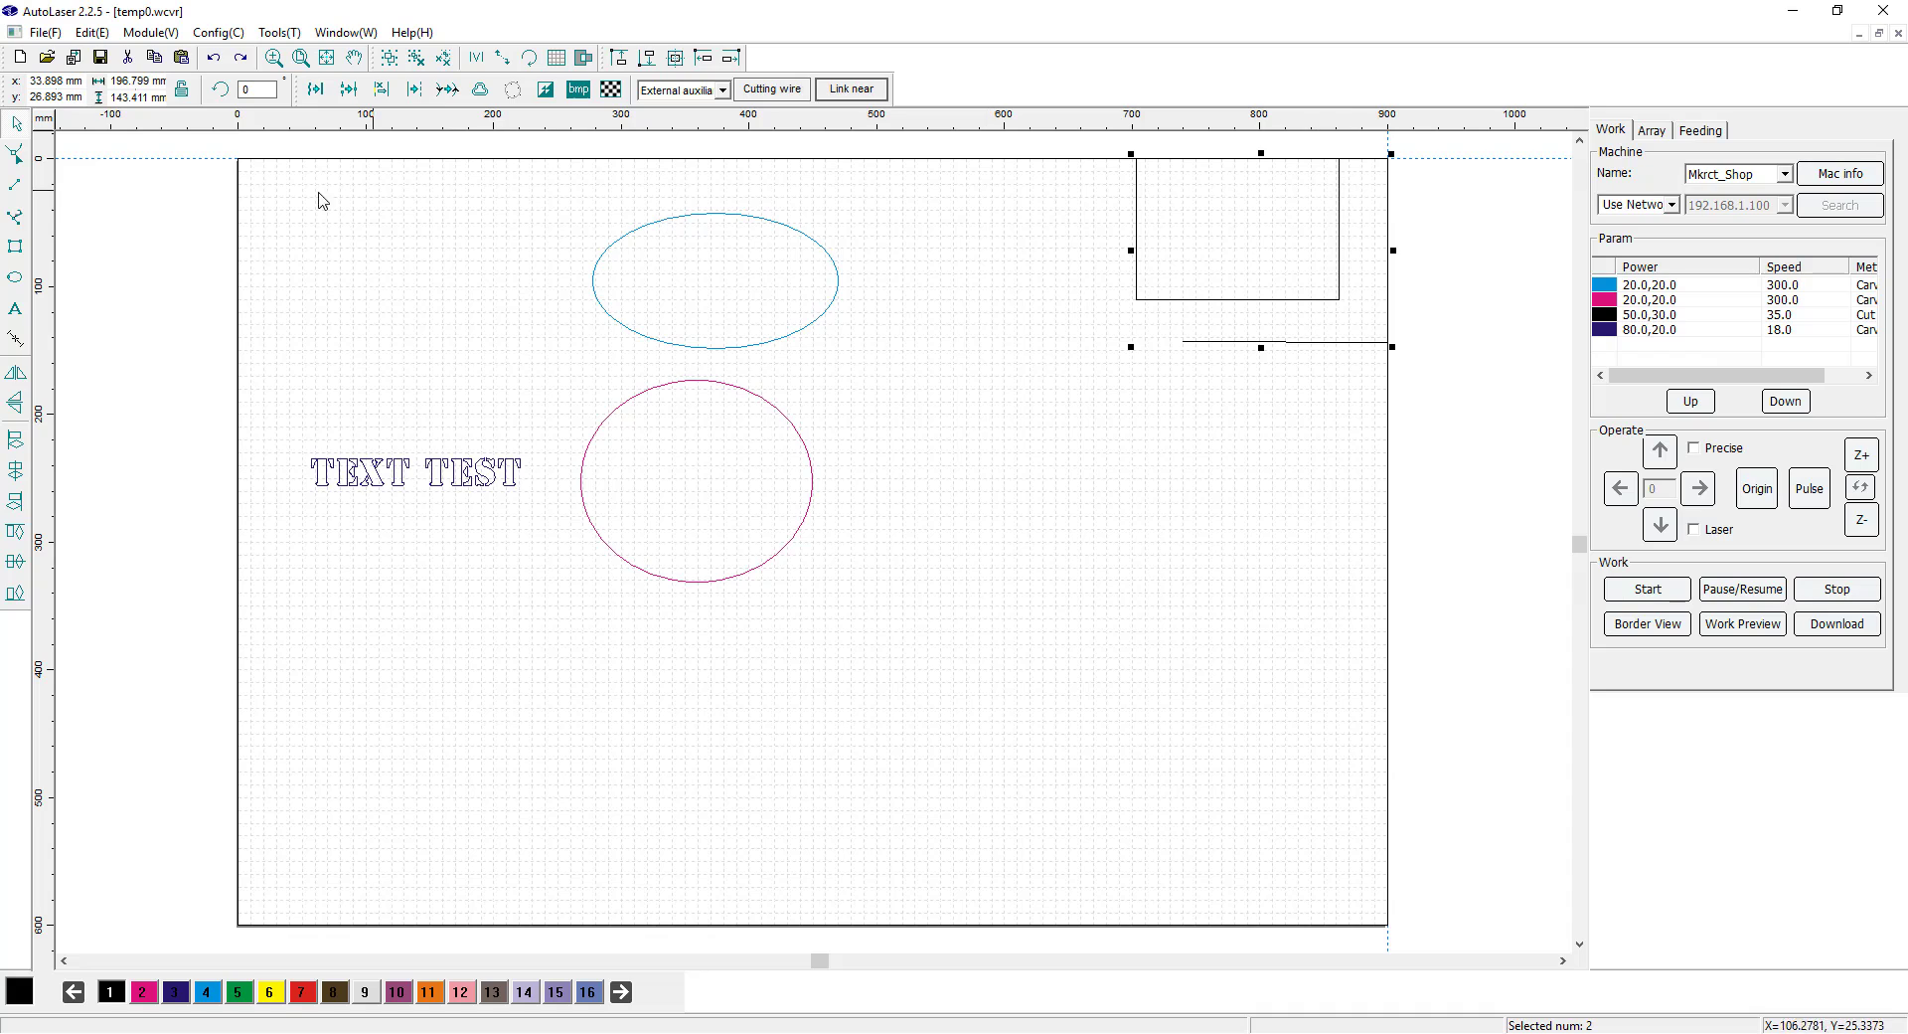
click(701, 57)
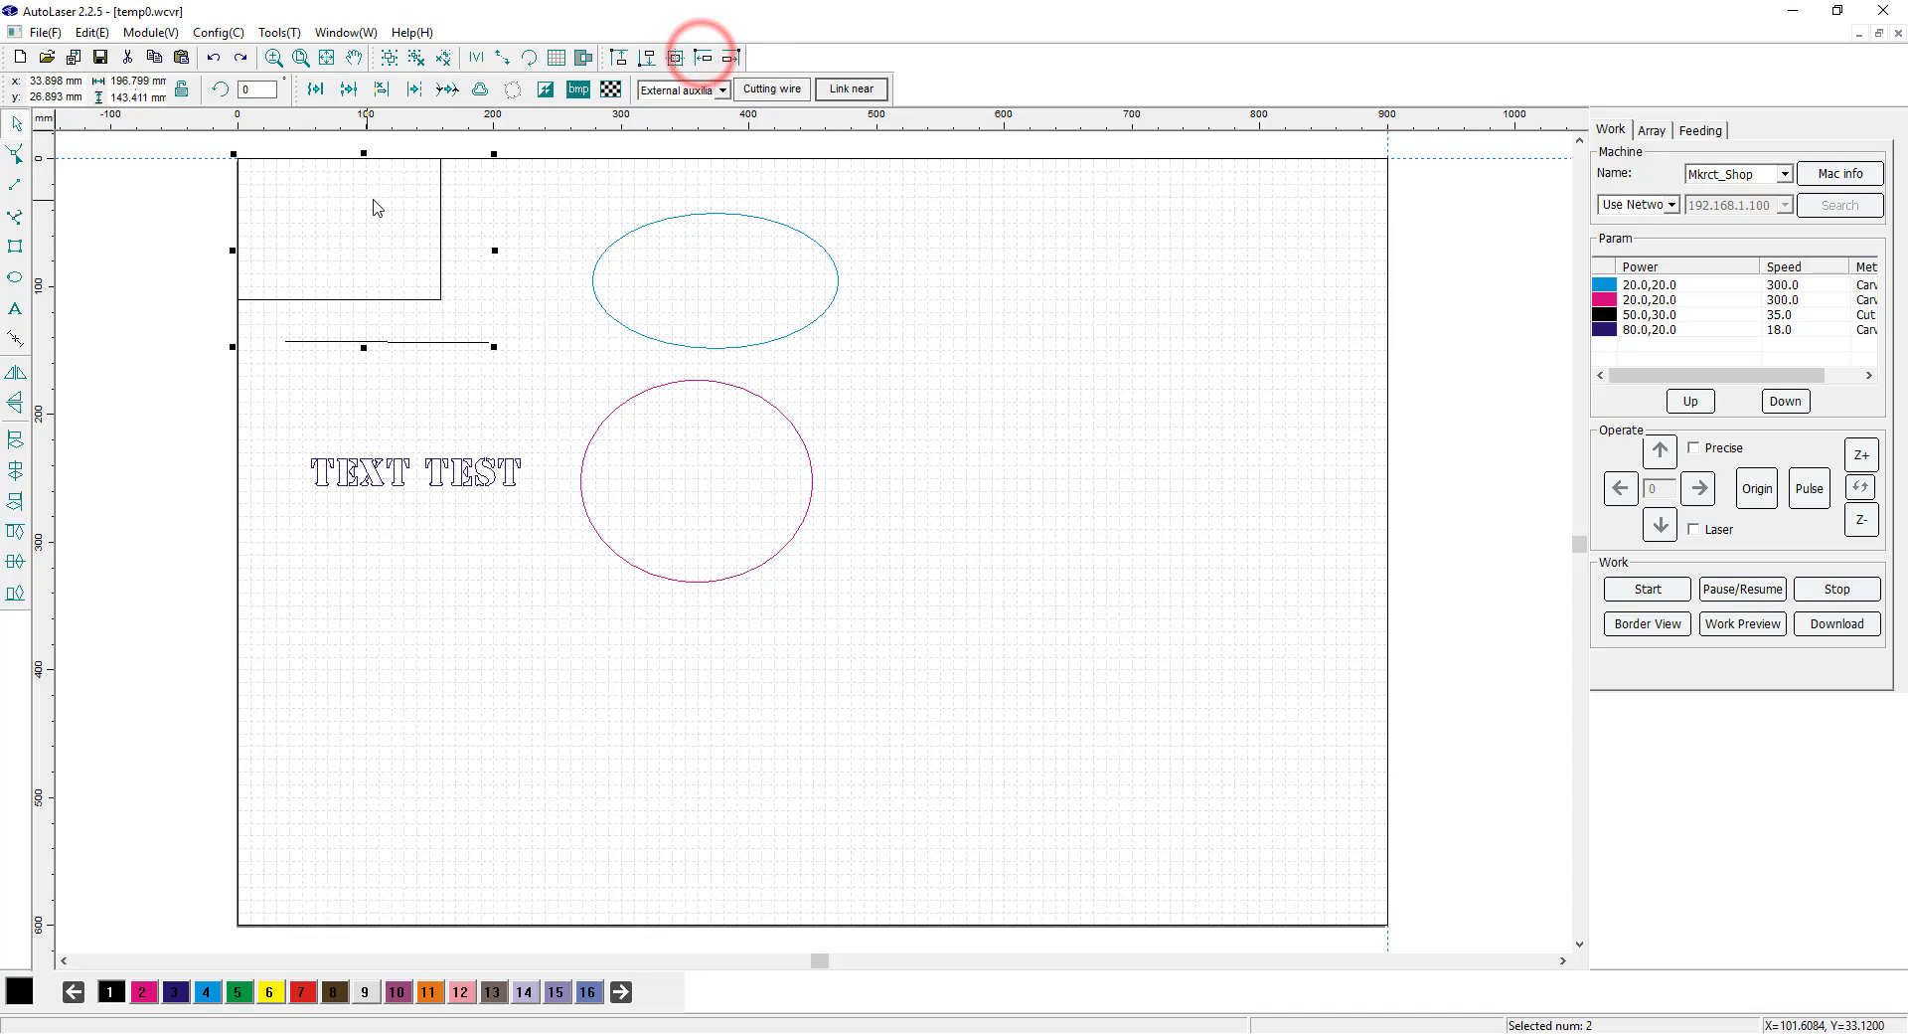